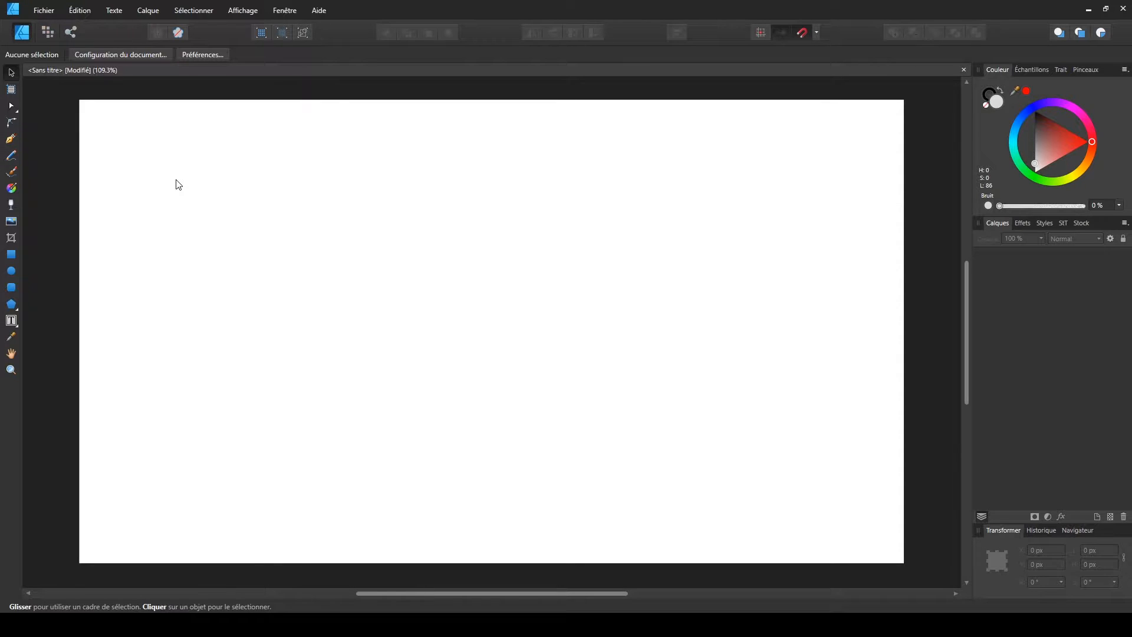
Draw a closed irregular polygon with nine corner nodes and straight segments using the Pen tool
click(18, 146)
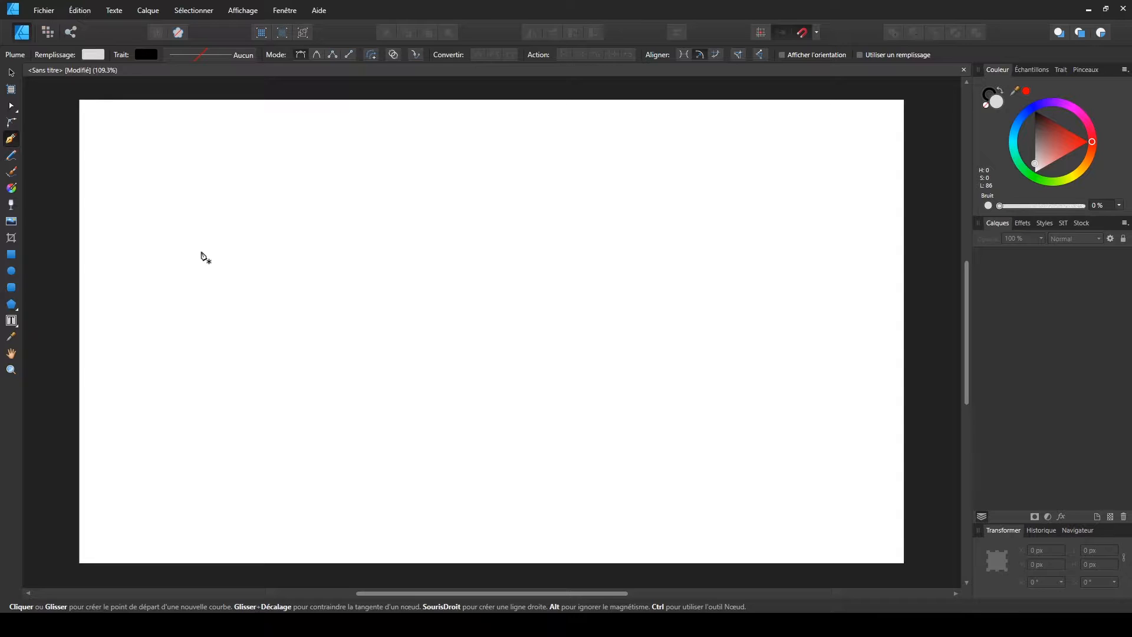
click(199, 212)
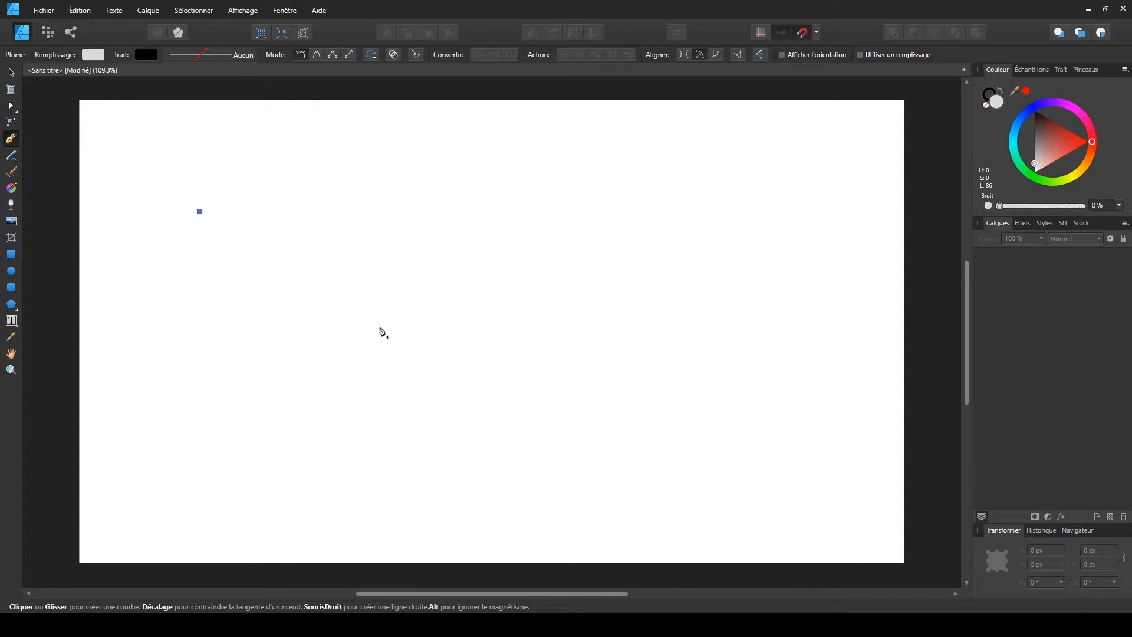
click(405, 310)
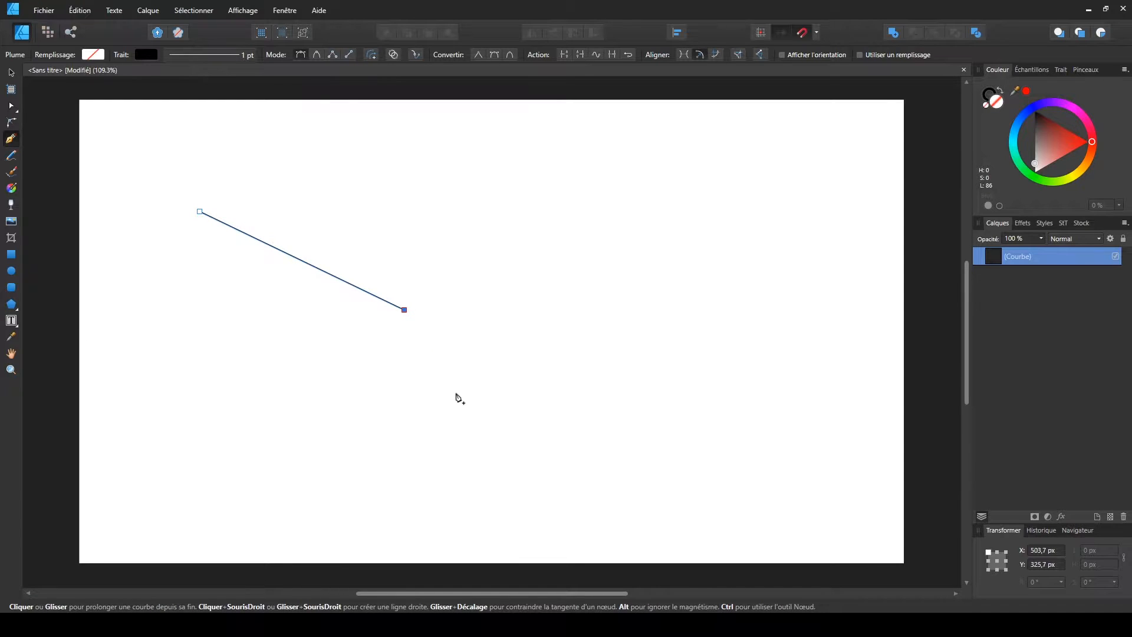
click(430, 405)
click(396, 445)
click(311, 455)
click(236, 453)
click(163, 392)
click(150, 305)
click(171, 244)
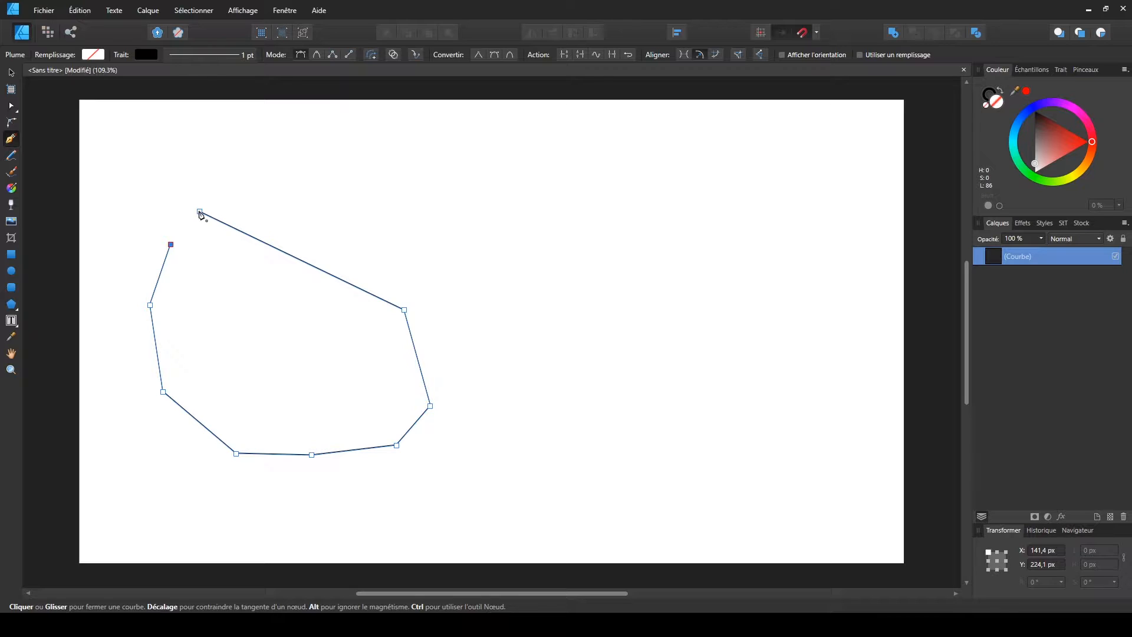
click(200, 211)
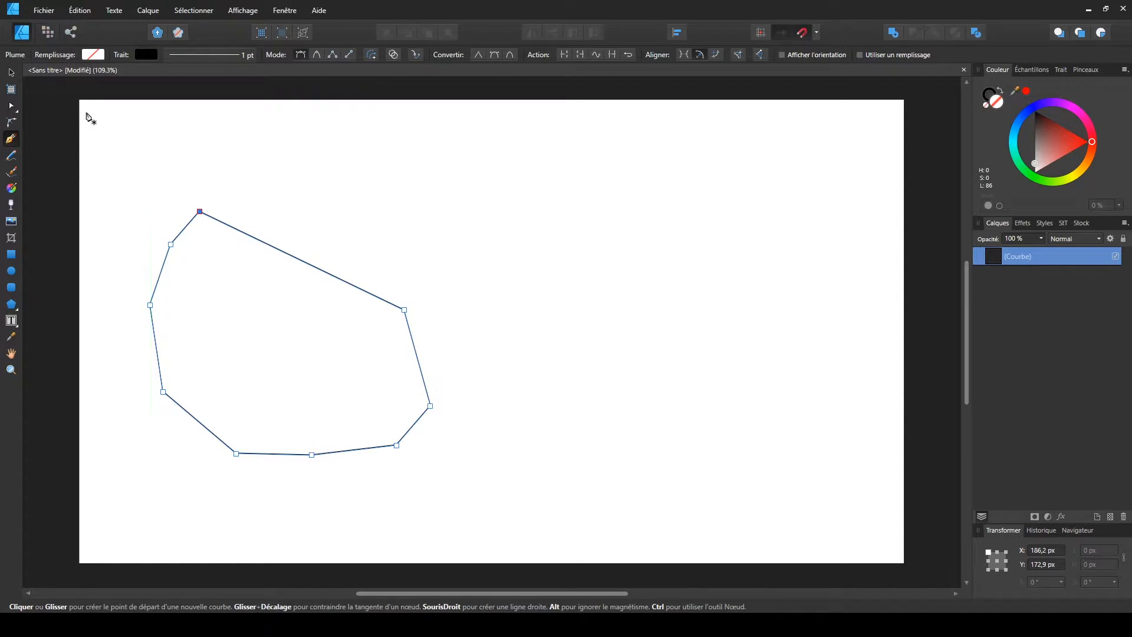
Scale the polygon to about 375 by 336 px and rotate it to about -5.4°
click(11, 73)
drag(323, 277, 341, 257)
drag(449, 192, 411, 218)
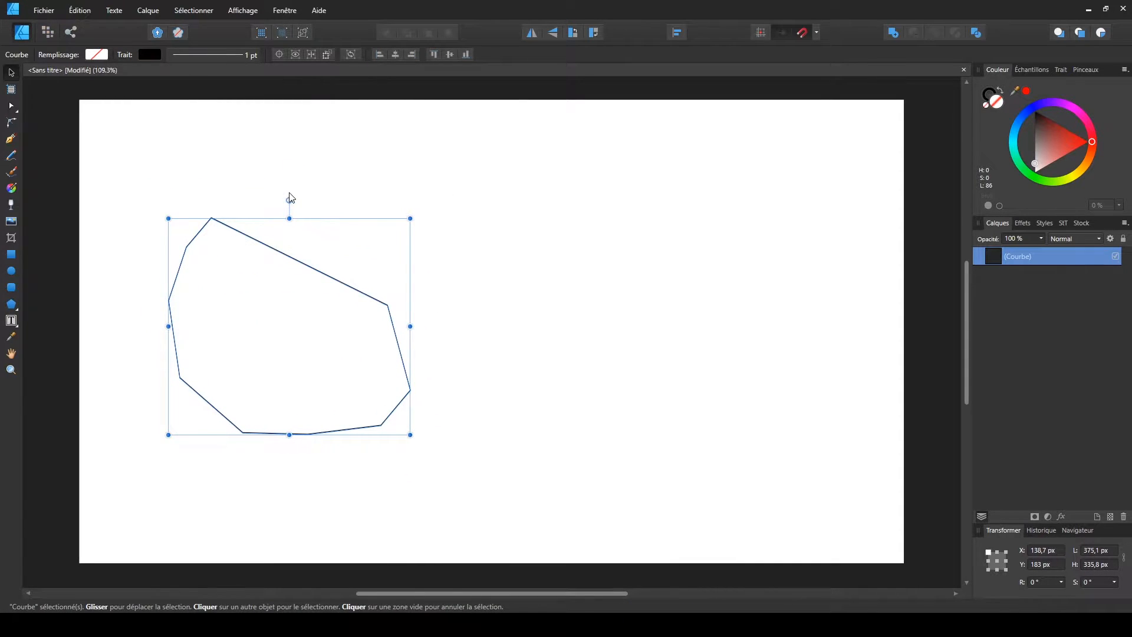
drag(289, 199, 265, 199)
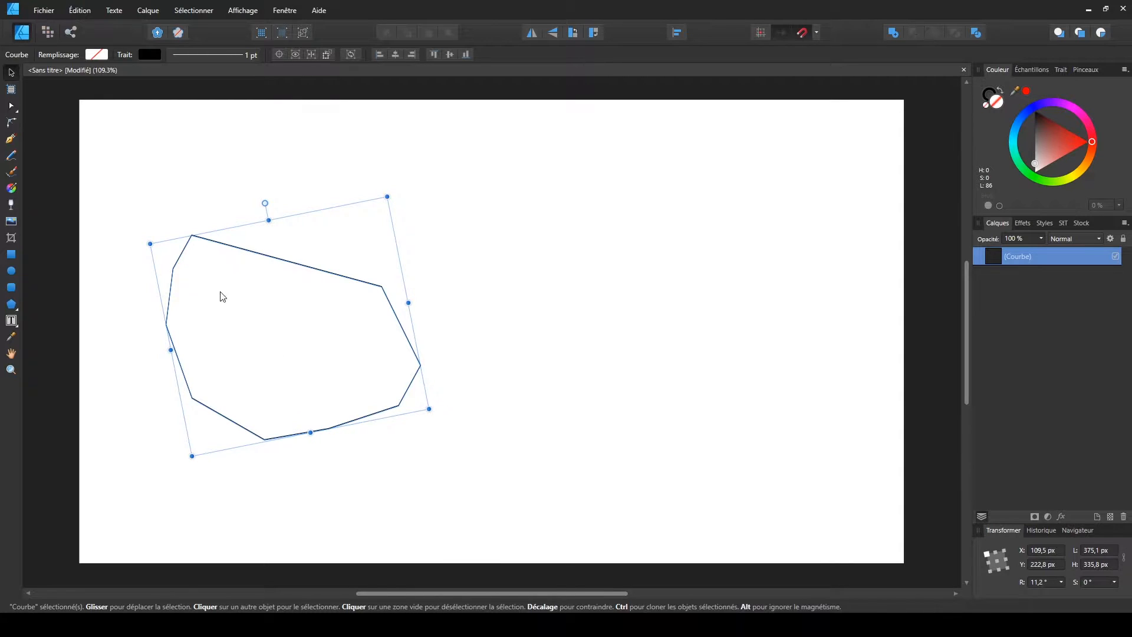
drag(265, 202, 300, 200)
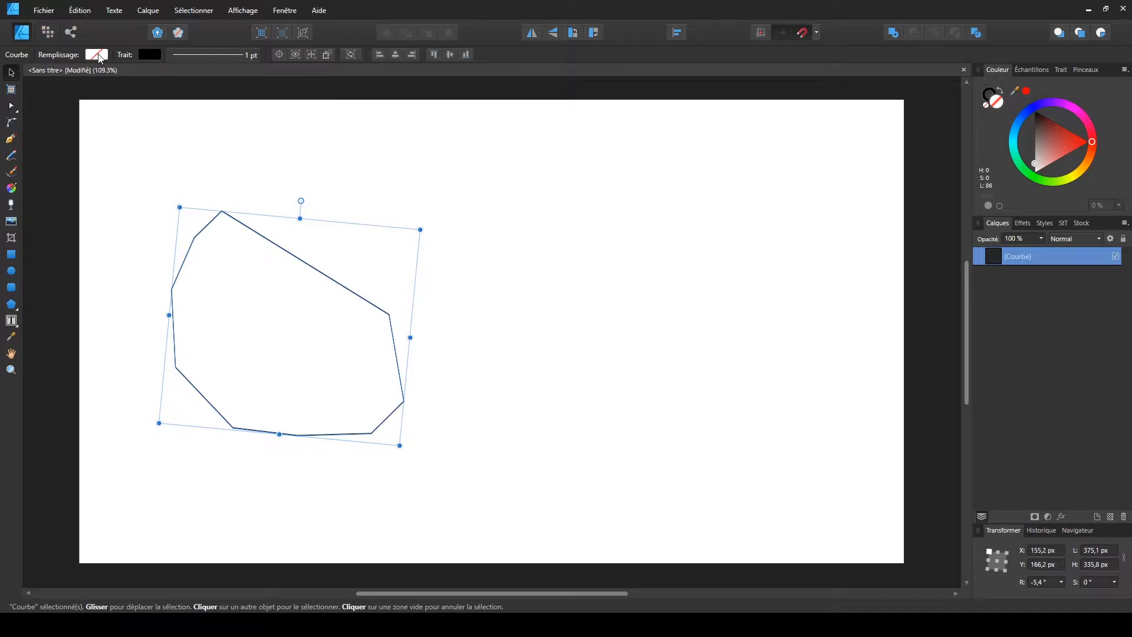
Give the polygon a blue fill (H 206, S 60, L 54) and a magenta stroke (H 316, S 100, L 50)
click(100, 57)
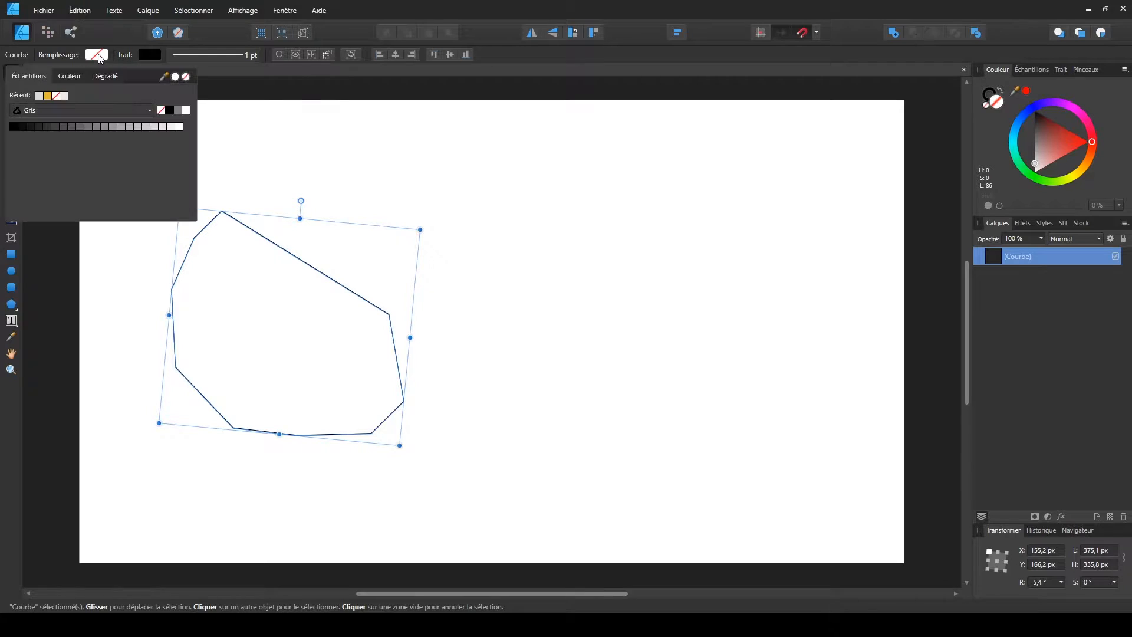
click(69, 76)
drag(96, 141, 66, 136)
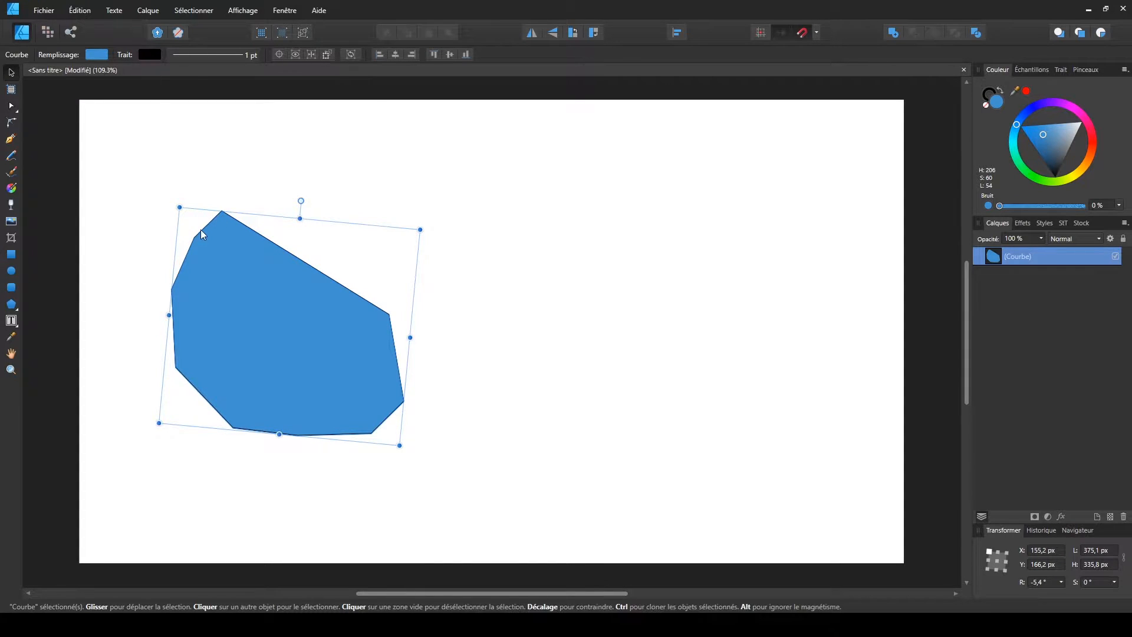
click(147, 54)
drag(133, 117, 180, 122)
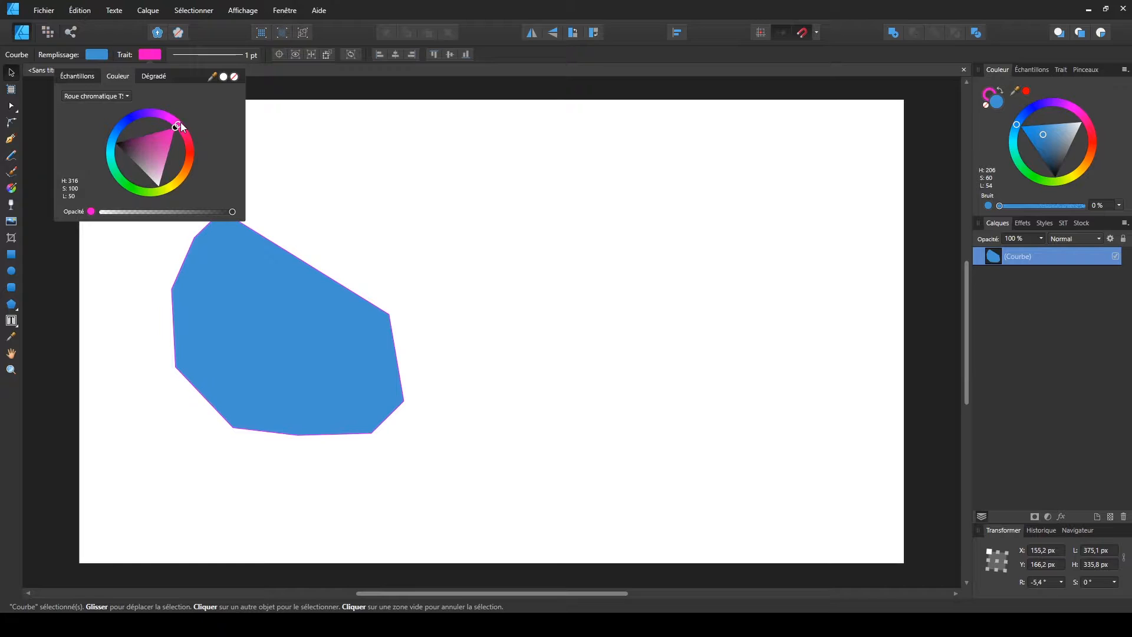
Set the polygon's stroke width to 24.3 pt and deselect the shape
click(204, 54)
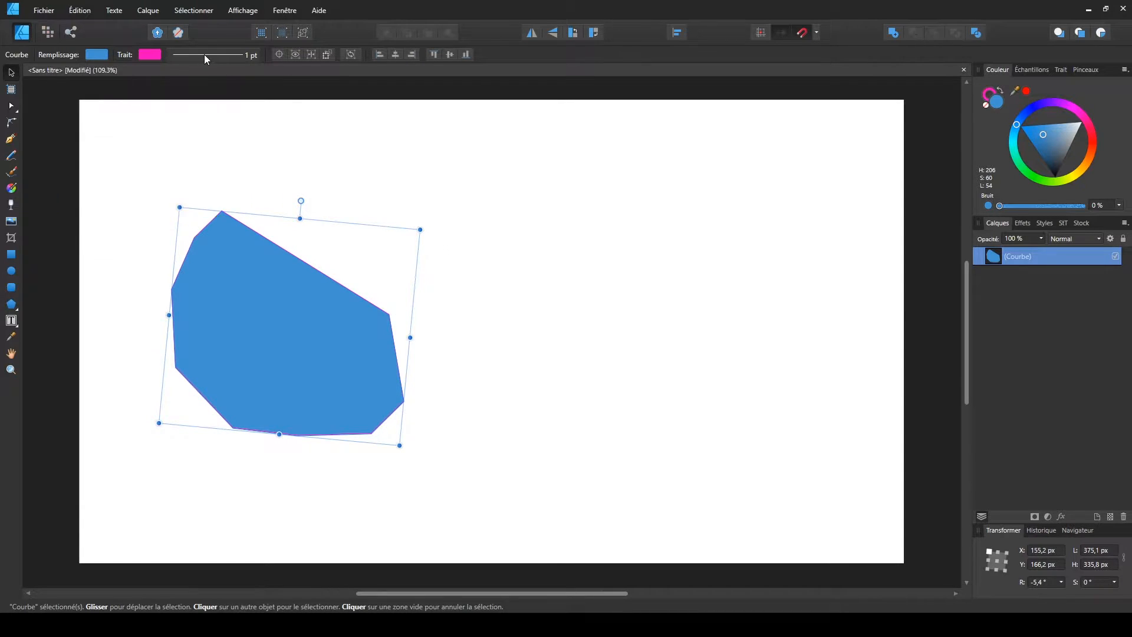
click(204, 54)
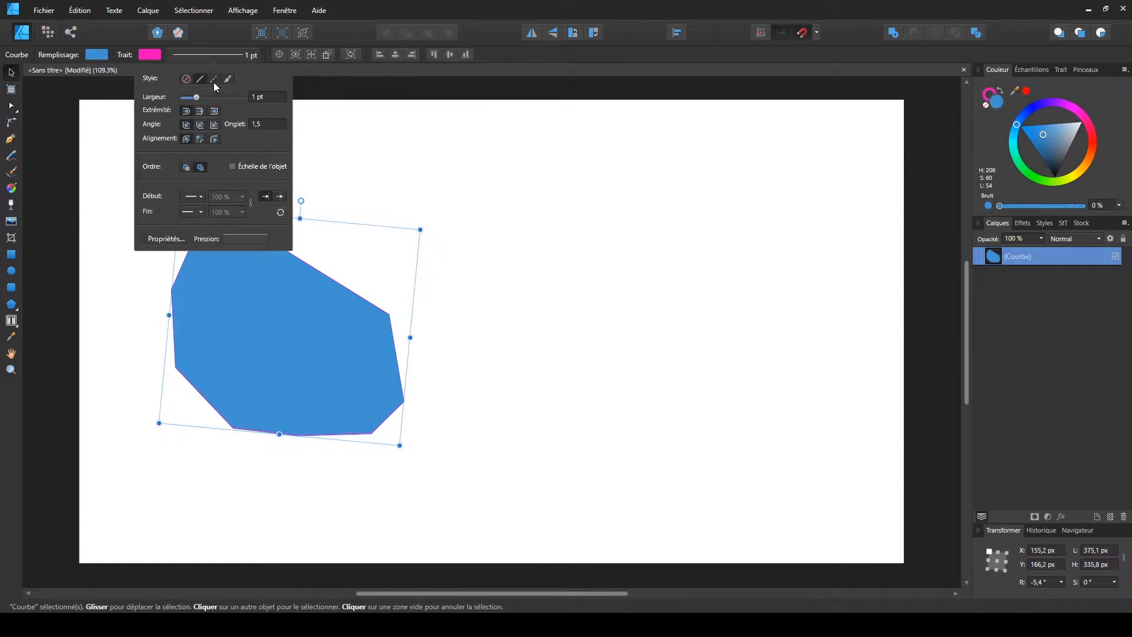
drag(196, 97, 218, 97)
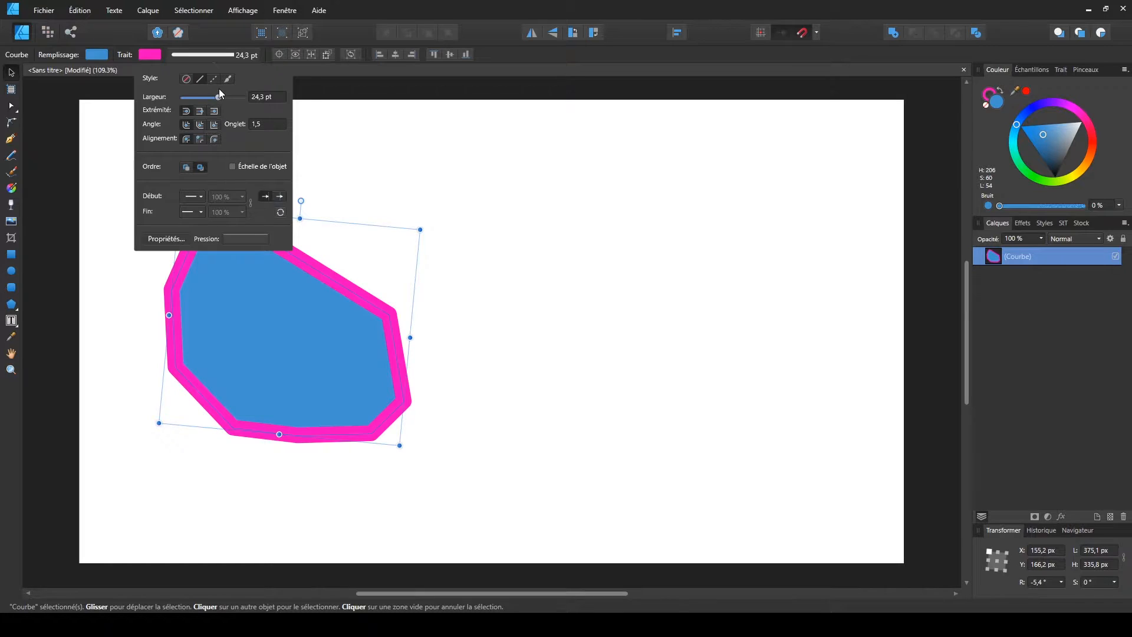
click(502, 315)
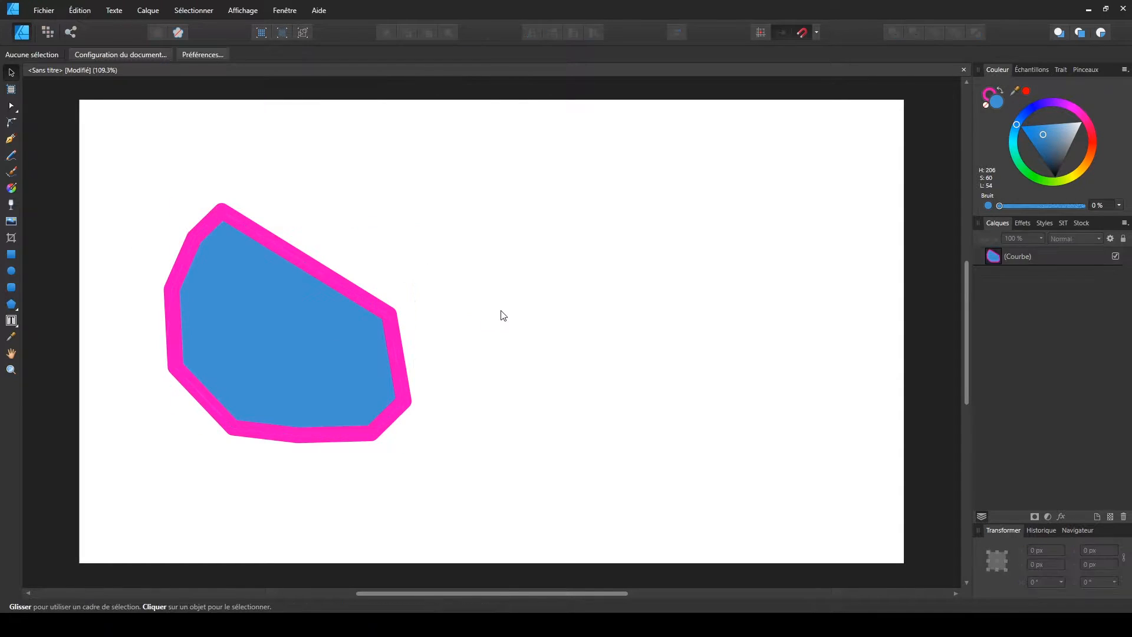
Delete the polygon and enable the option Utiliser un remplissage for the Pen tool
click(337, 317)
key(Delete)
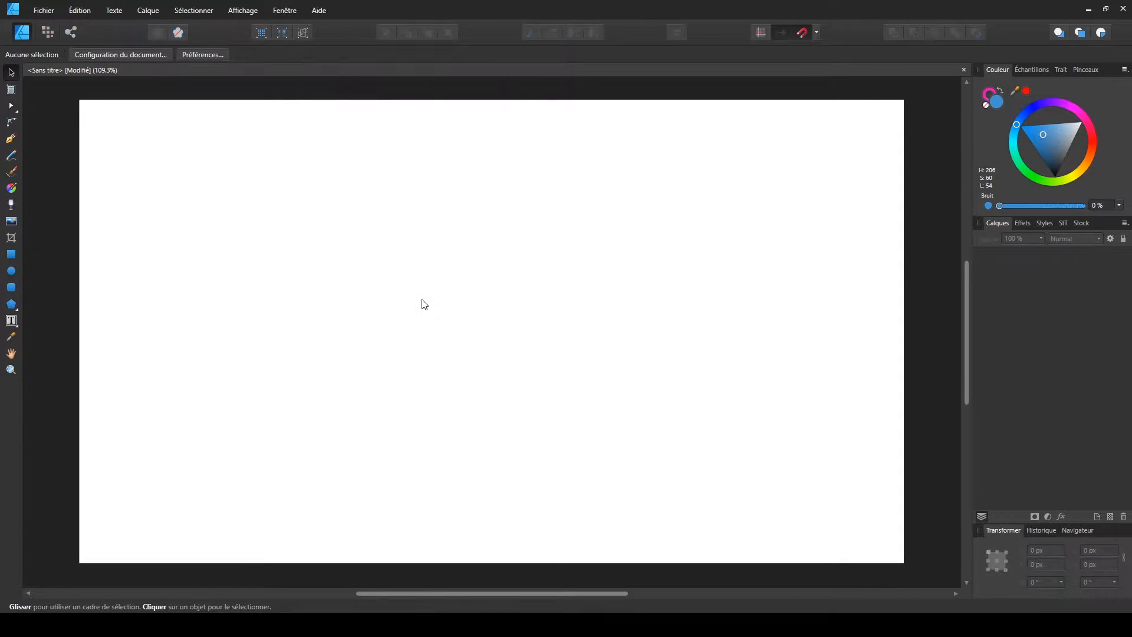
click(11, 139)
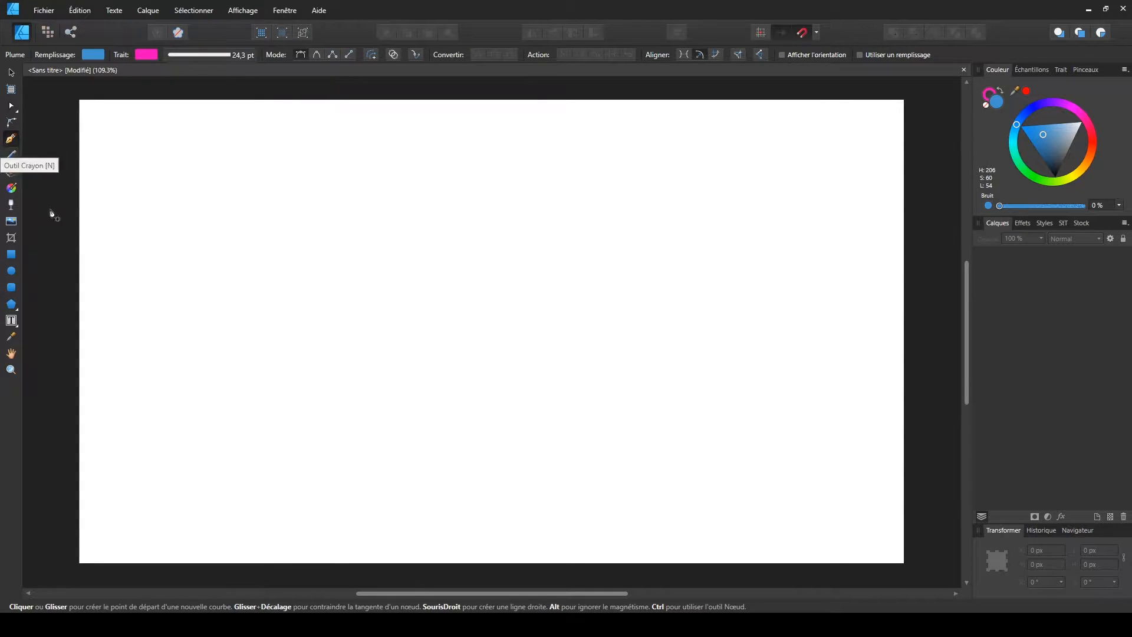
click(860, 55)
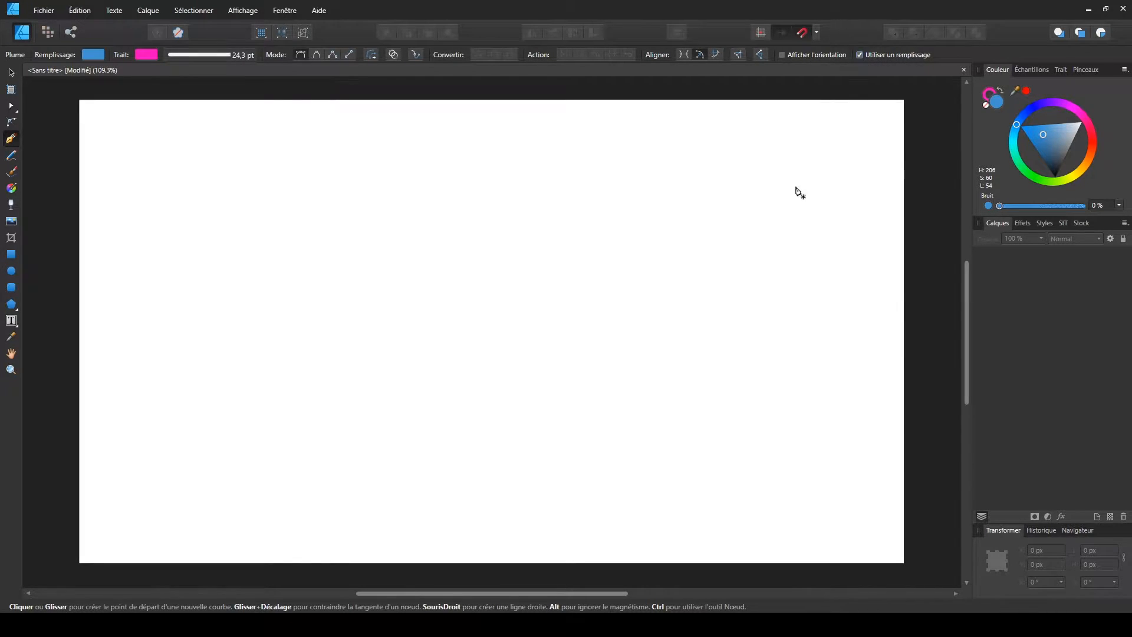
Draw a closed nine-node polygon with straight segments, about 572 by 348 px, filled while it is being drawn
click(273, 215)
click(552, 223)
click(541, 307)
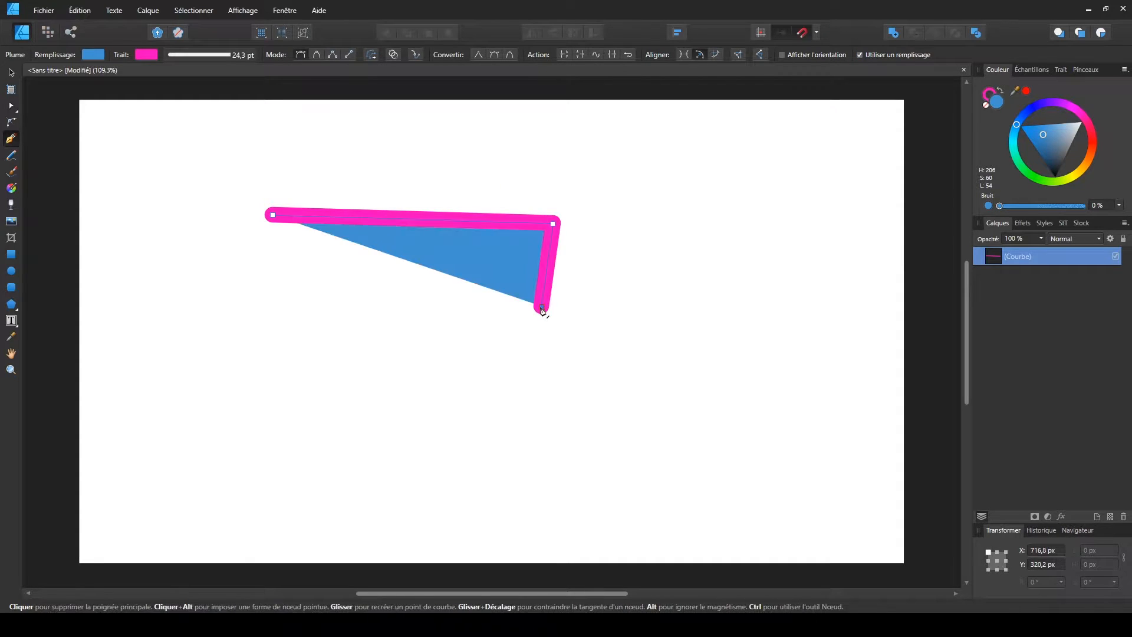
click(463, 373)
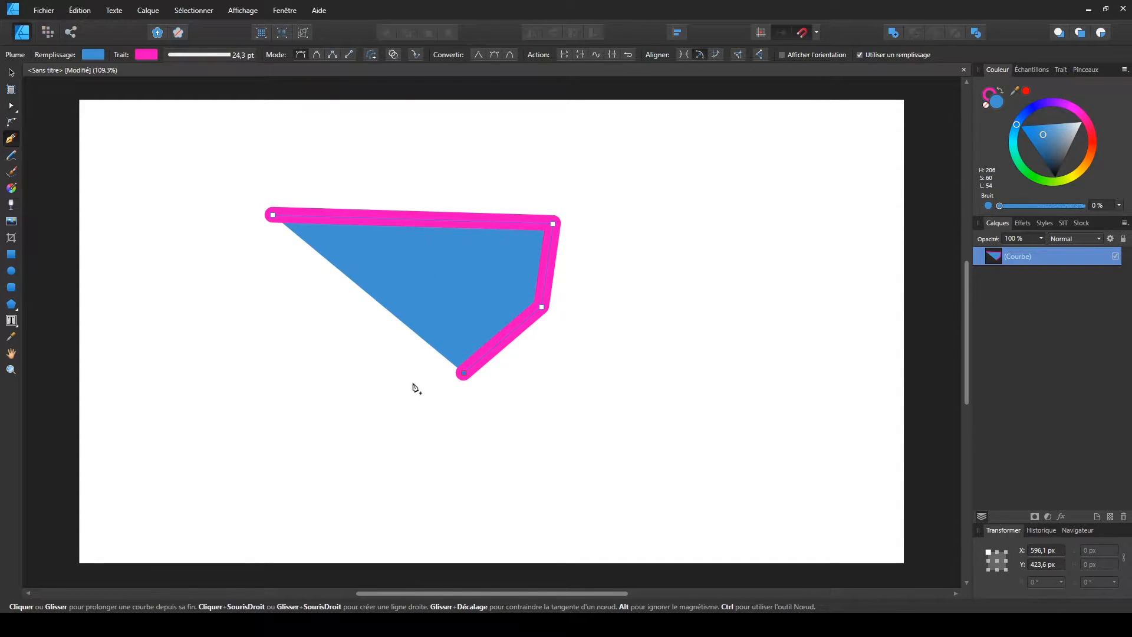
click(384, 438)
click(289, 439)
click(213, 347)
click(185, 272)
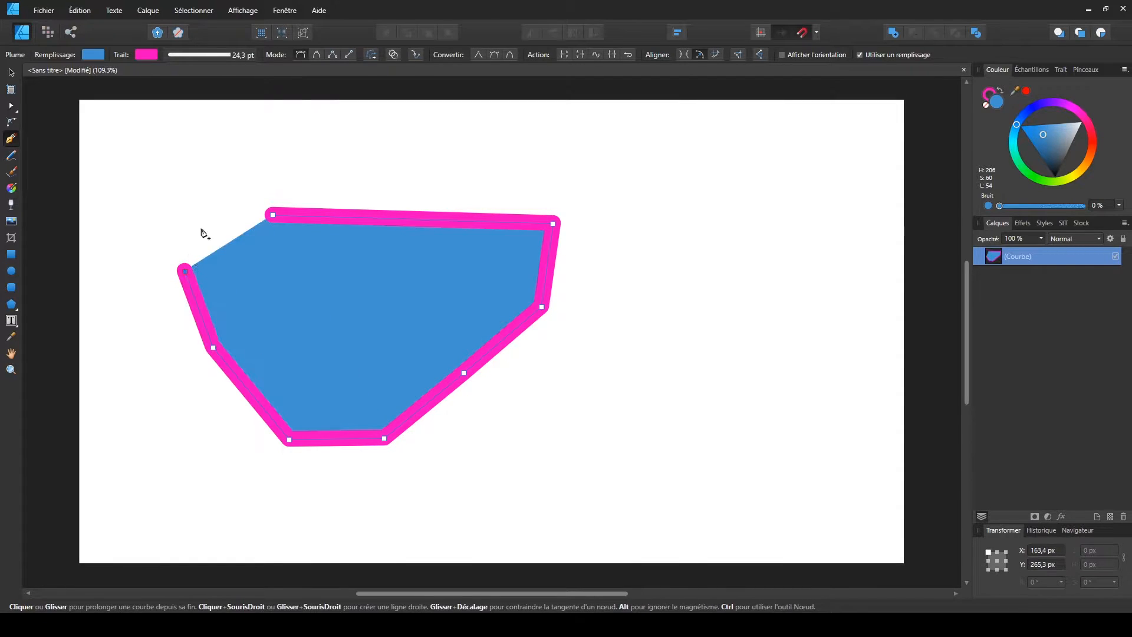
click(209, 216)
click(271, 214)
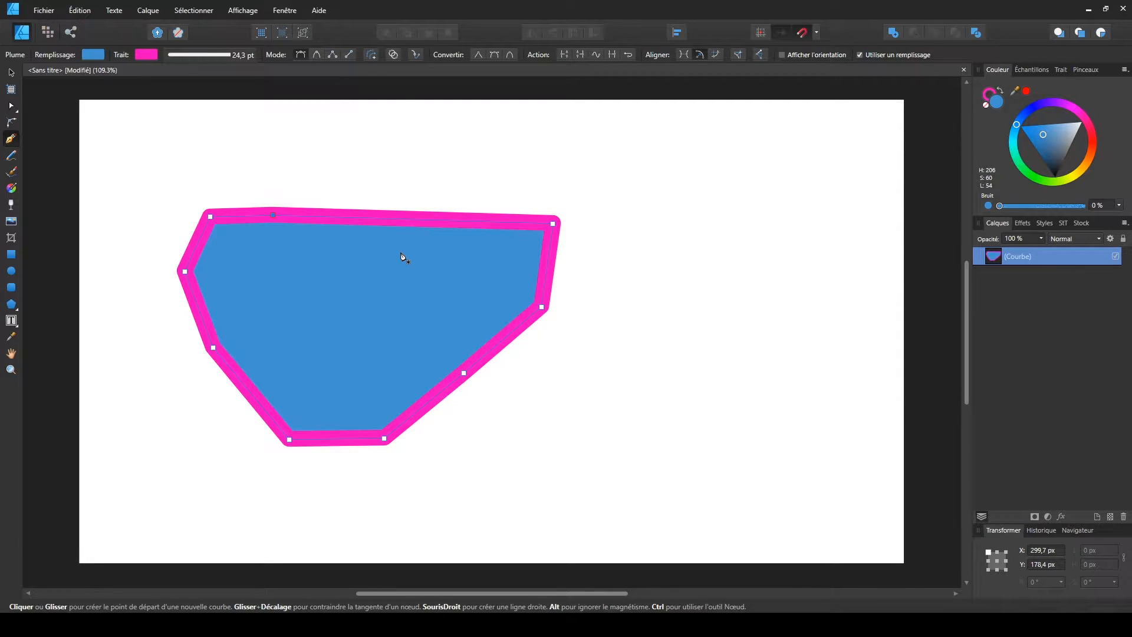
Move the filled polygon to about X 97.5 px, Y 157.4 px and delete it
key(v)
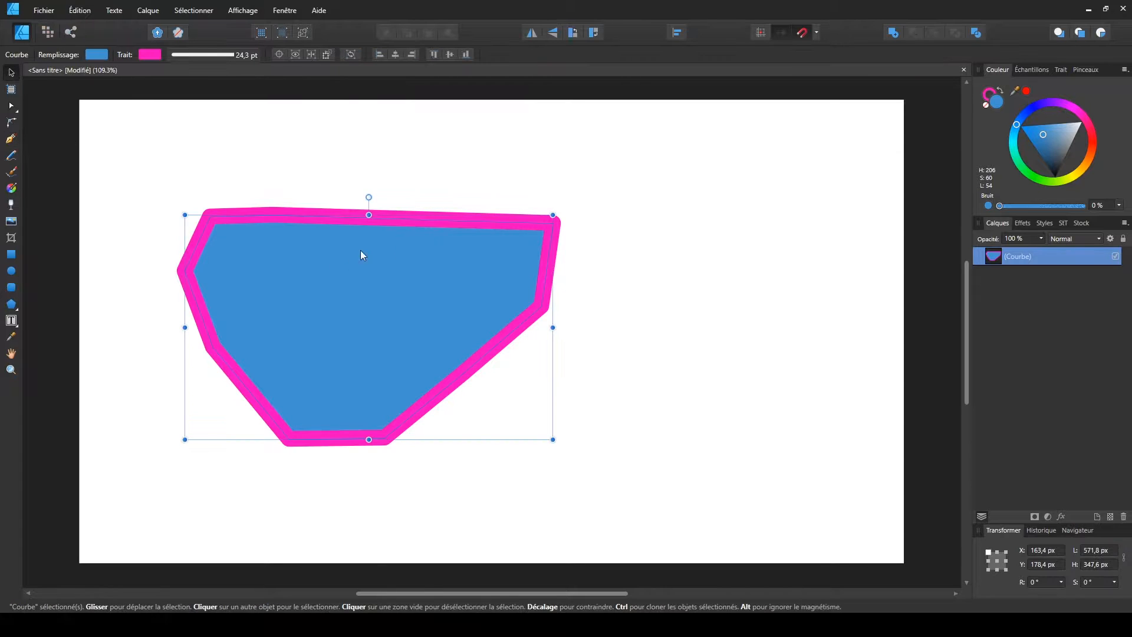
drag(425, 325, 384, 310)
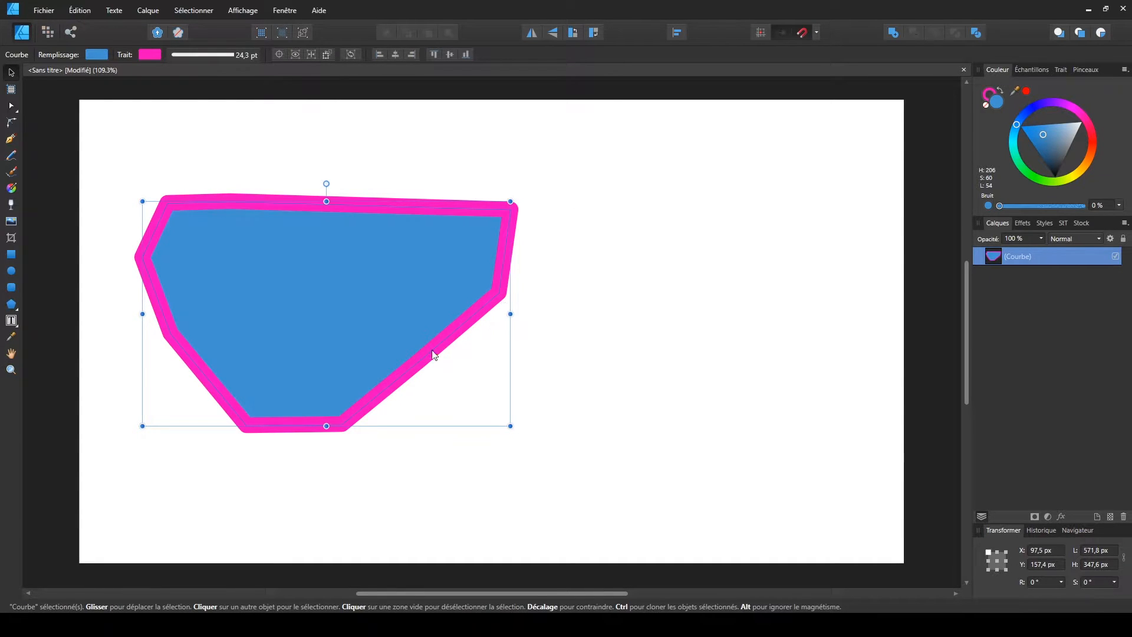
key(Delete)
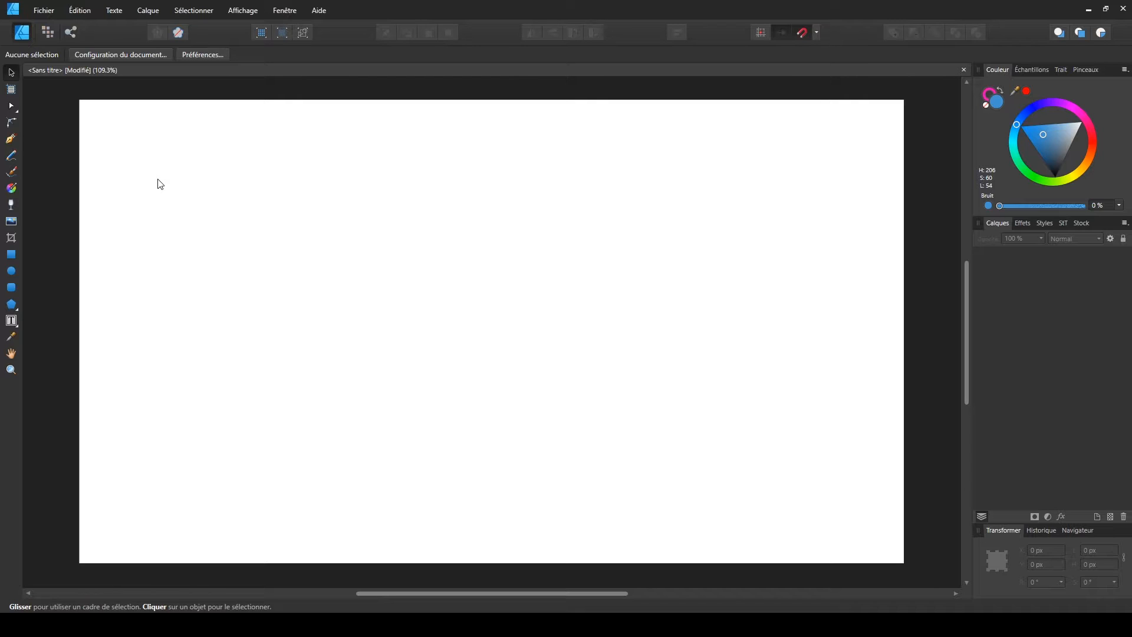
Draw a smooth S-shaped path without fill using the Pen tool, with a curve node at about X 542, Y 221 px, ending at X 918, Y 159 px
click(13, 139)
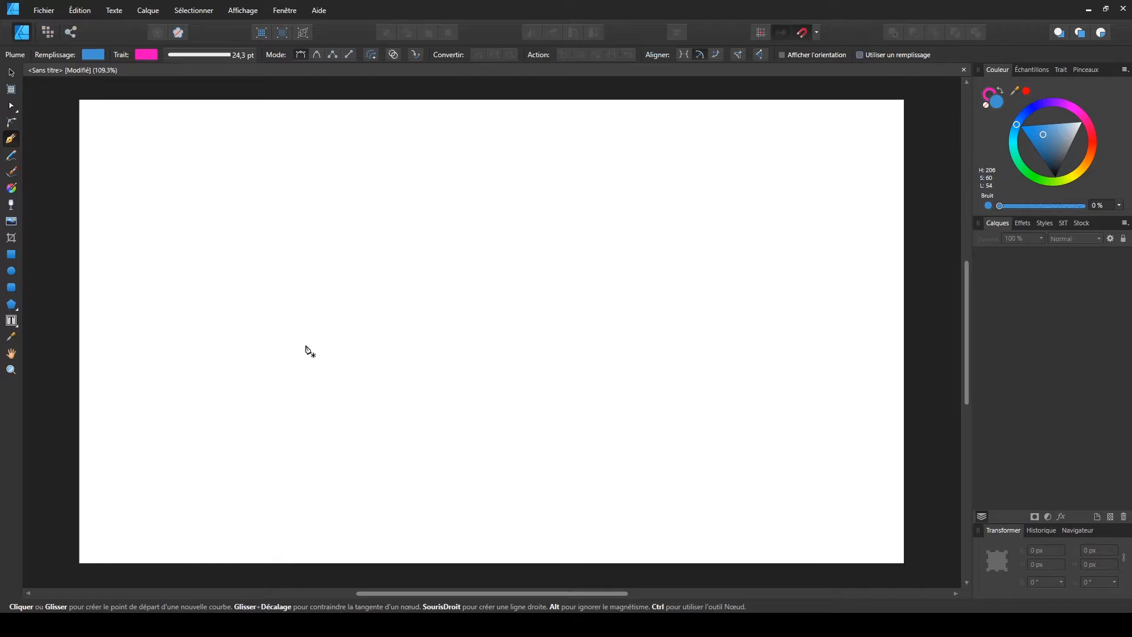
click(228, 247)
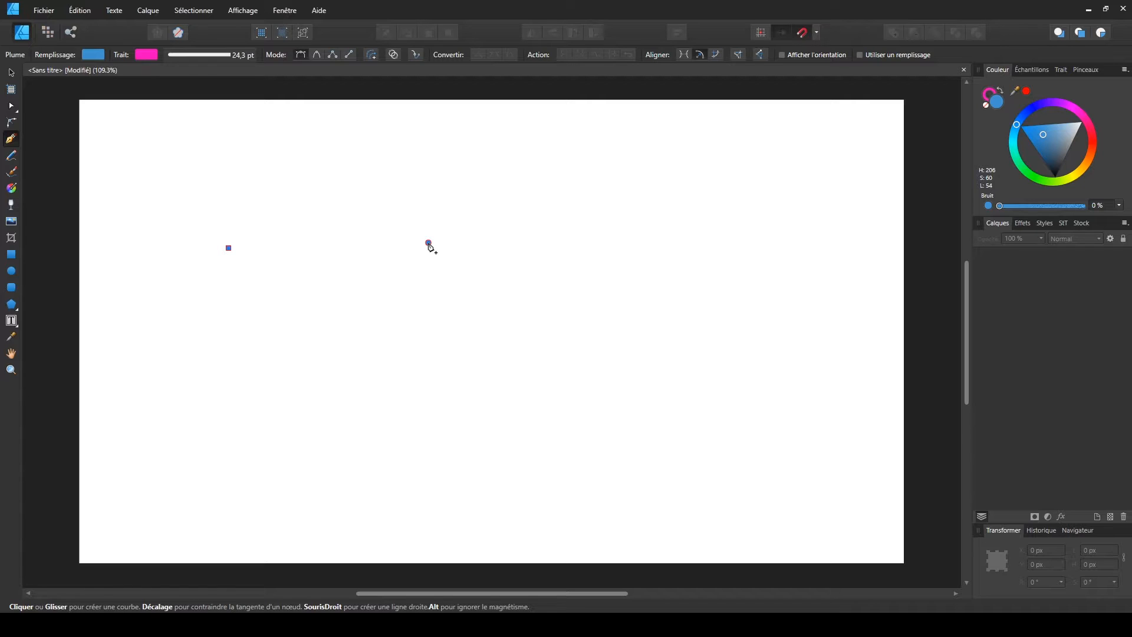
drag(429, 243, 472, 274)
mouse_move(507, 302)
mouse_down()
mouse_move(528, 319)
mouse_move(503, 338)
mouse_move(449, 266)
mouse_move(517, 318)
mouse_up()
drag(455, 266, 561, 357)
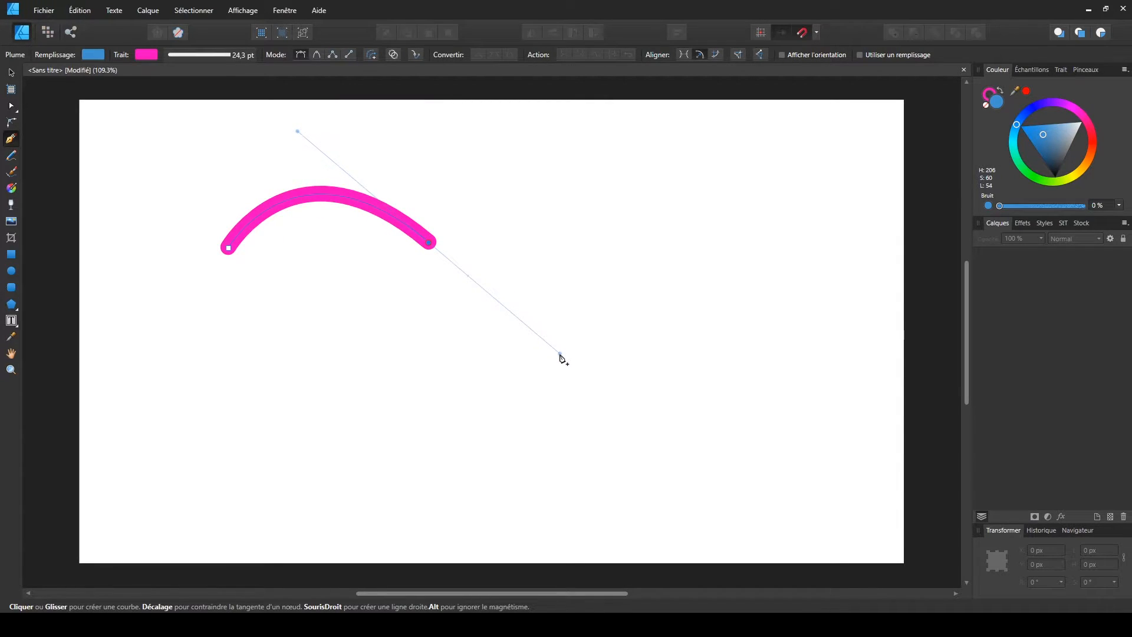
mouse_move(560, 355)
mouse_down()
mouse_move(474, 275)
mouse_move(545, 332)
mouse_move(556, 281)
mouse_move(521, 341)
mouse_move(427, 358)
mouse_move(366, 328)
mouse_move(467, 354)
mouse_move(558, 247)
mouse_move(460, 169)
mouse_move(437, 167)
mouse_move(521, 210)
mouse_move(524, 326)
mouse_move(468, 361)
mouse_move(563, 271)
mouse_move(511, 185)
mouse_move(504, 279)
mouse_move(535, 329)
mouse_move(437, 250)
mouse_move(555, 339)
mouse_move(542, 340)
mouse_move(442, 248)
mouse_move(540, 337)
mouse_up()
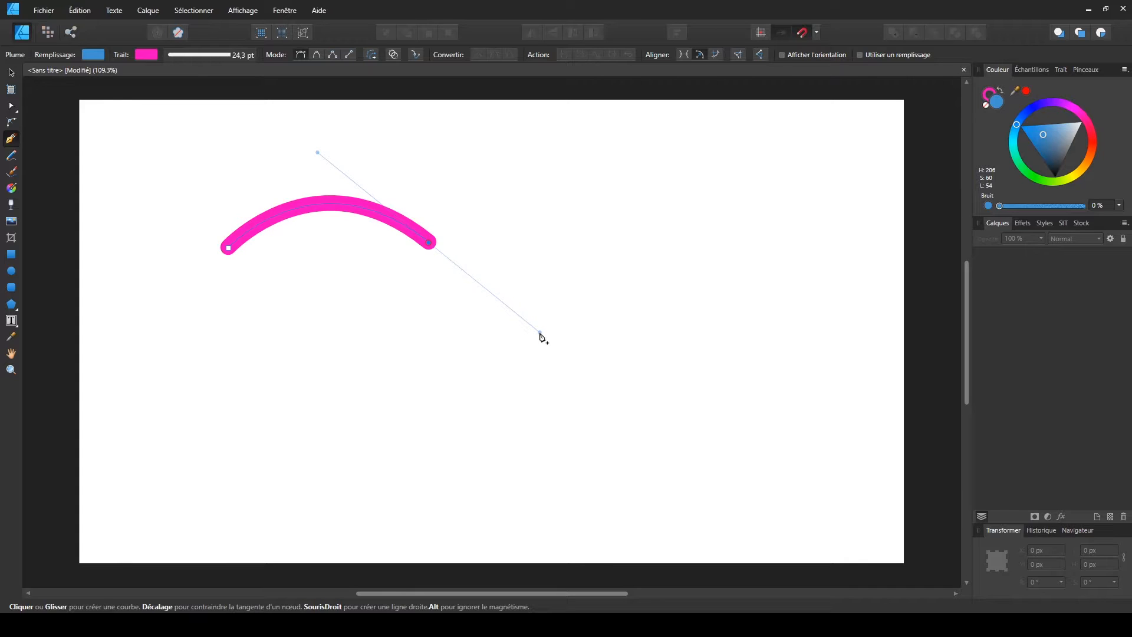
drag(541, 337, 540, 336)
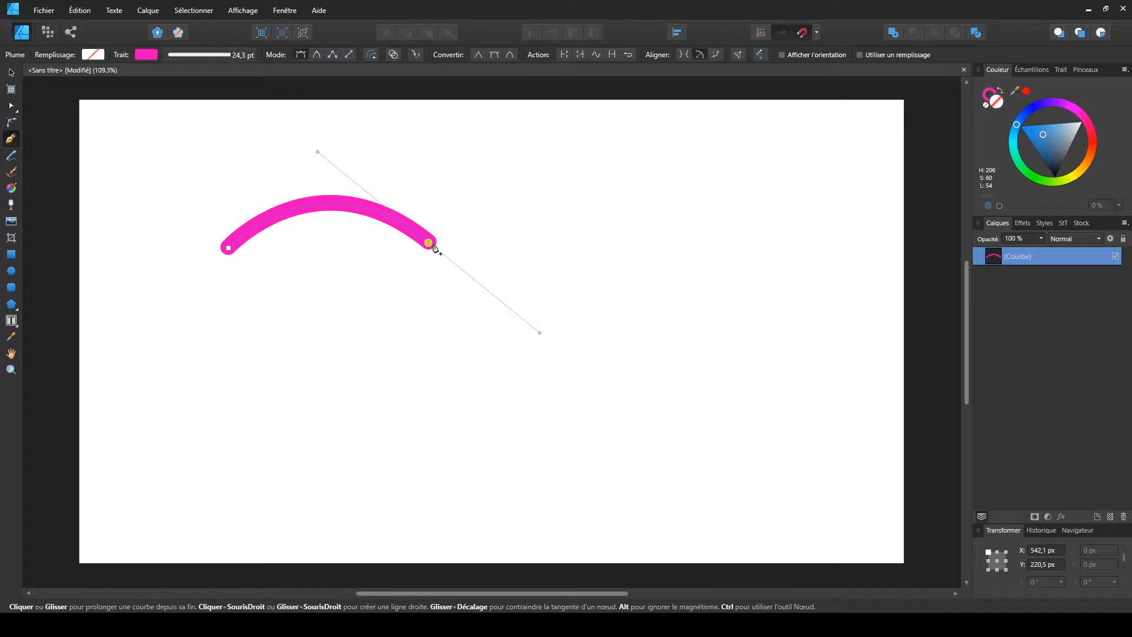
click(671, 203)
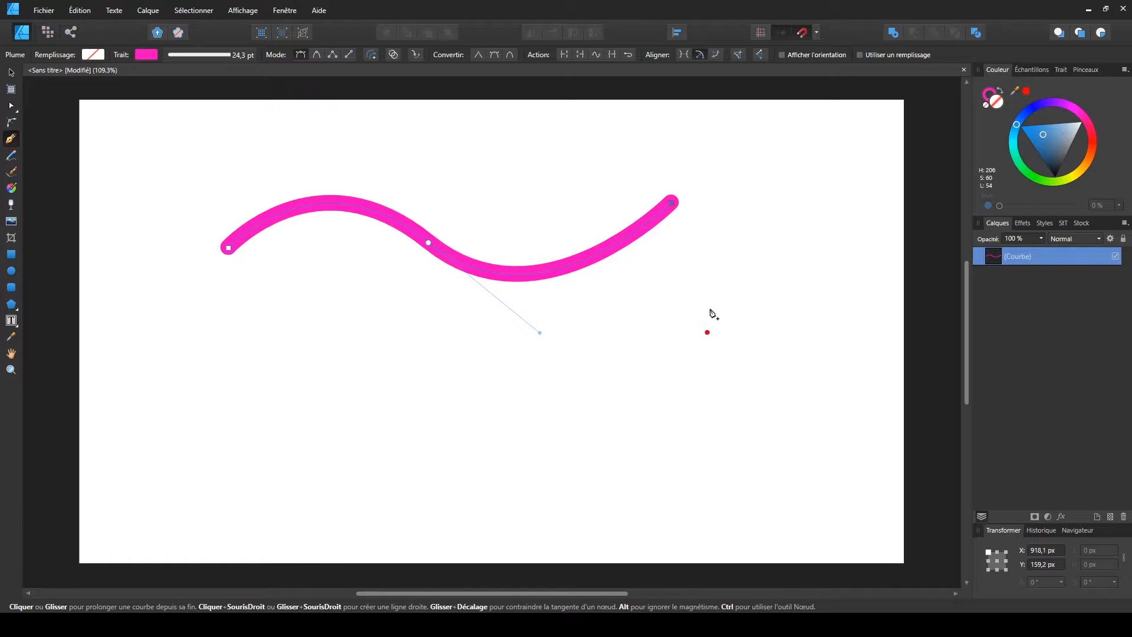
Extend the path with five straight zigzag segments, ending at about X 474, Y 522 px
click(692, 403)
click(556, 457)
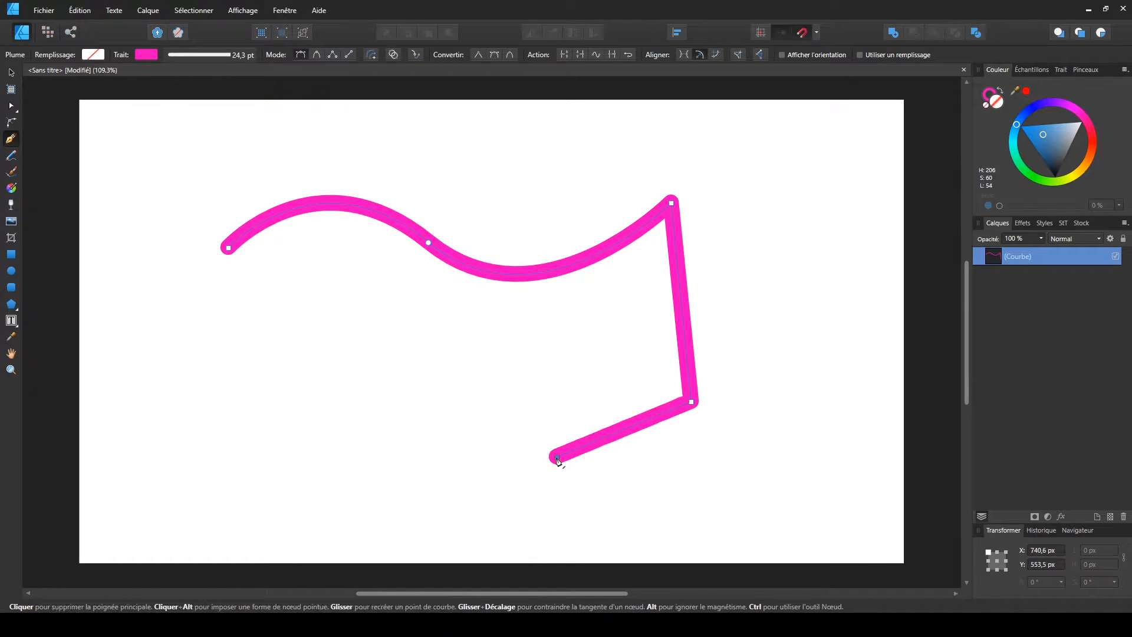
click(492, 428)
click(424, 472)
click(385, 436)
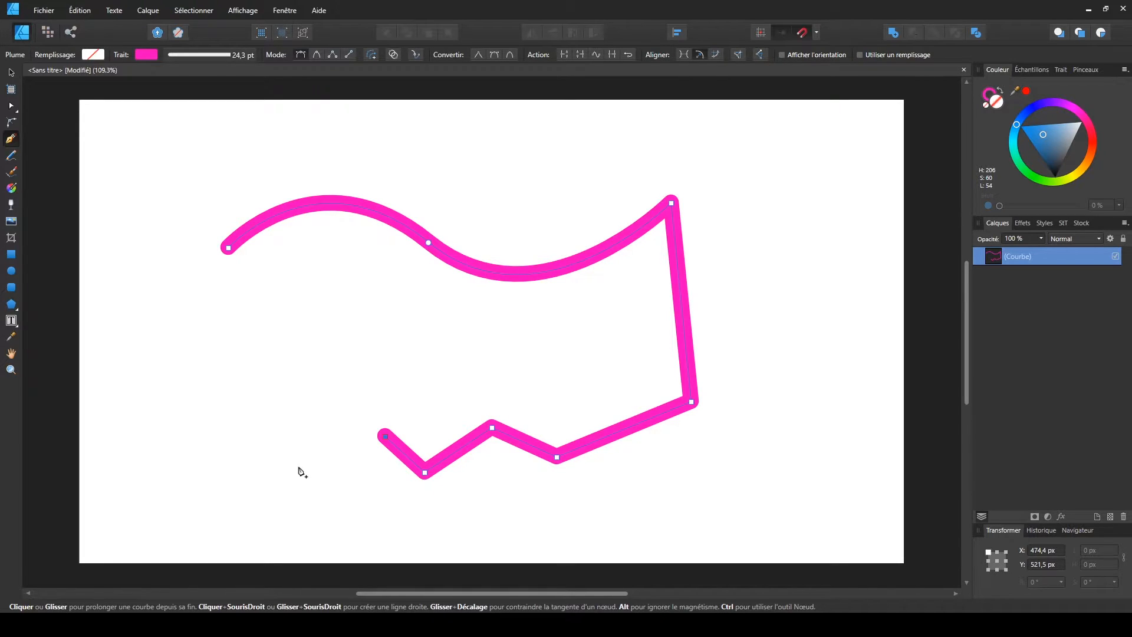
Continue the path with one arched segment, followed by a straight segment from a corner node to about X 172, Y 386 px
drag(296, 473, 245, 550)
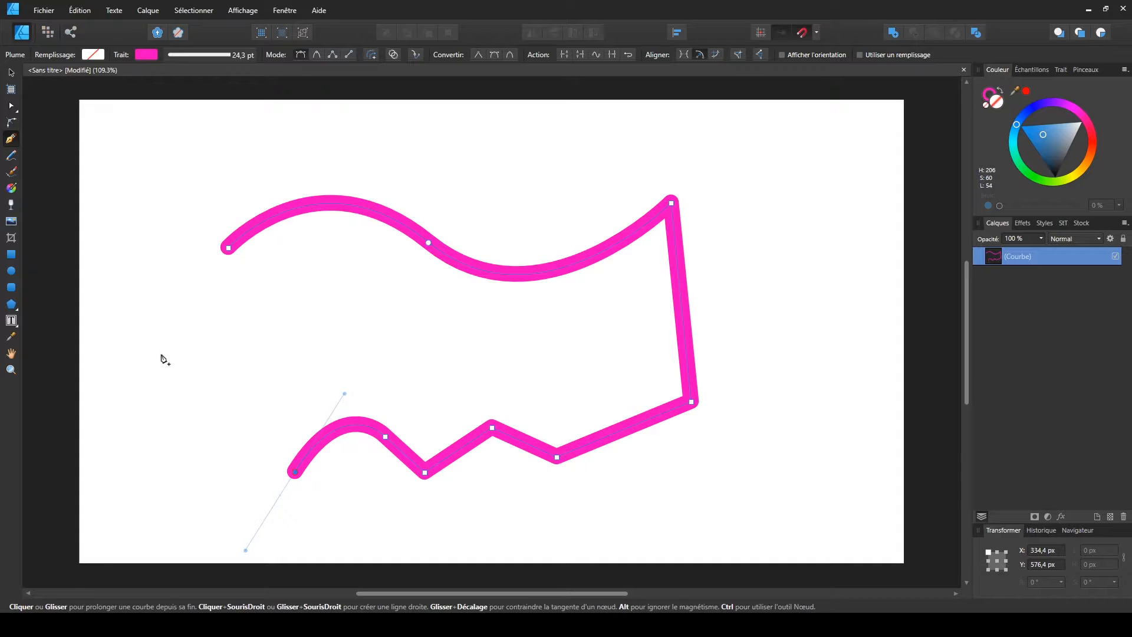
mouse_move(182, 406)
mouse_down()
mouse_move(182, 378)
mouse_move(285, 493)
mouse_move(177, 467)
mouse_move(180, 403)
mouse_up()
key(ctrl+z)
click(189, 349)
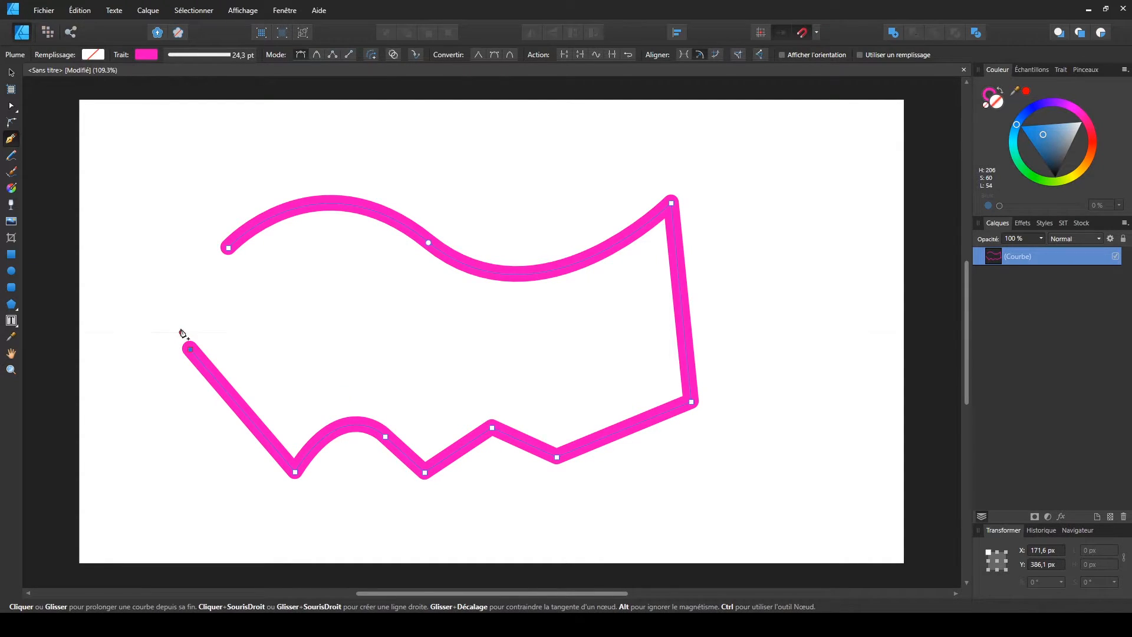
Close the path with three straight segments back to its start node, and delete the finished shape
click(248, 321)
click(195, 283)
click(228, 248)
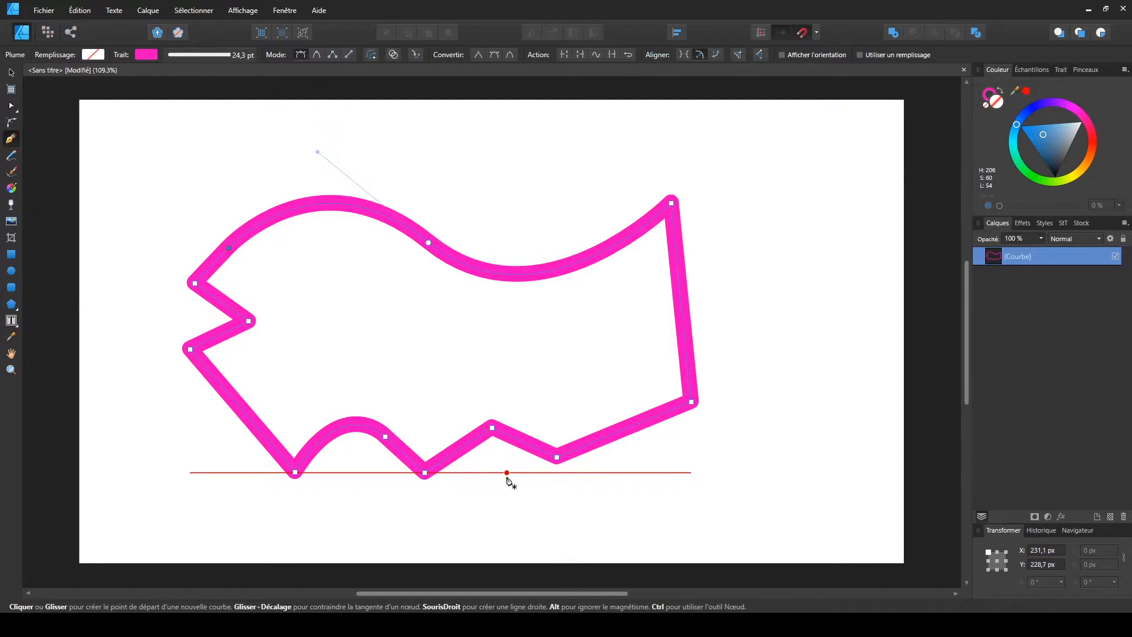
key(Delete)
Draw a path from about X 111, Y 262 px curving to X 347, Y 140 px, break that node's outgoing handle backward, and end at X 607, Y 167 px
click(151, 268)
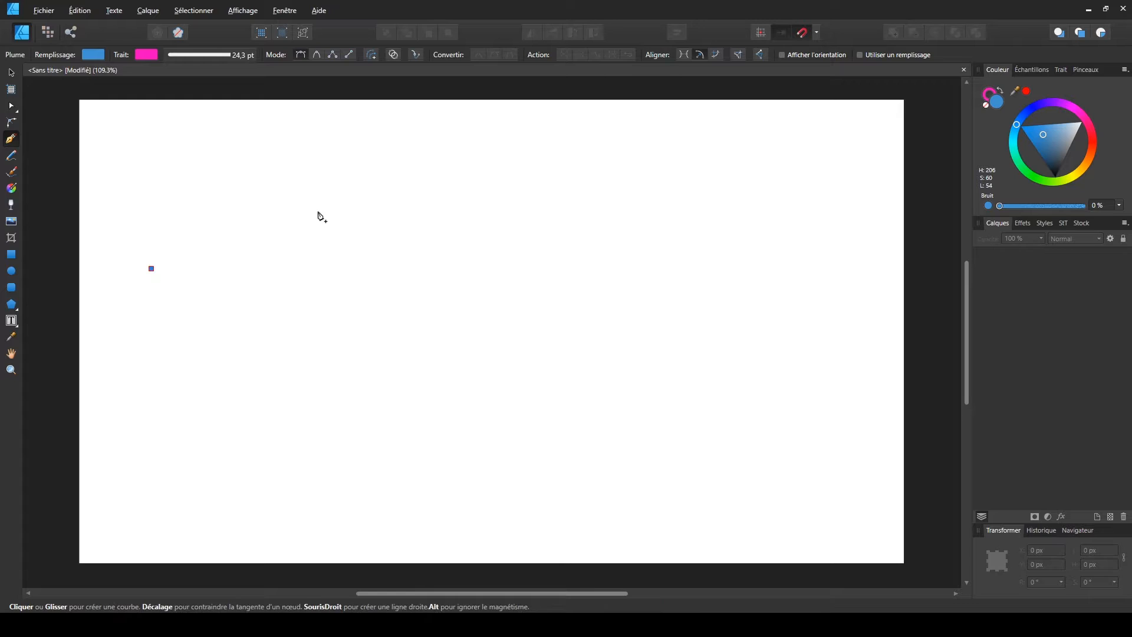
drag(304, 189, 382, 226)
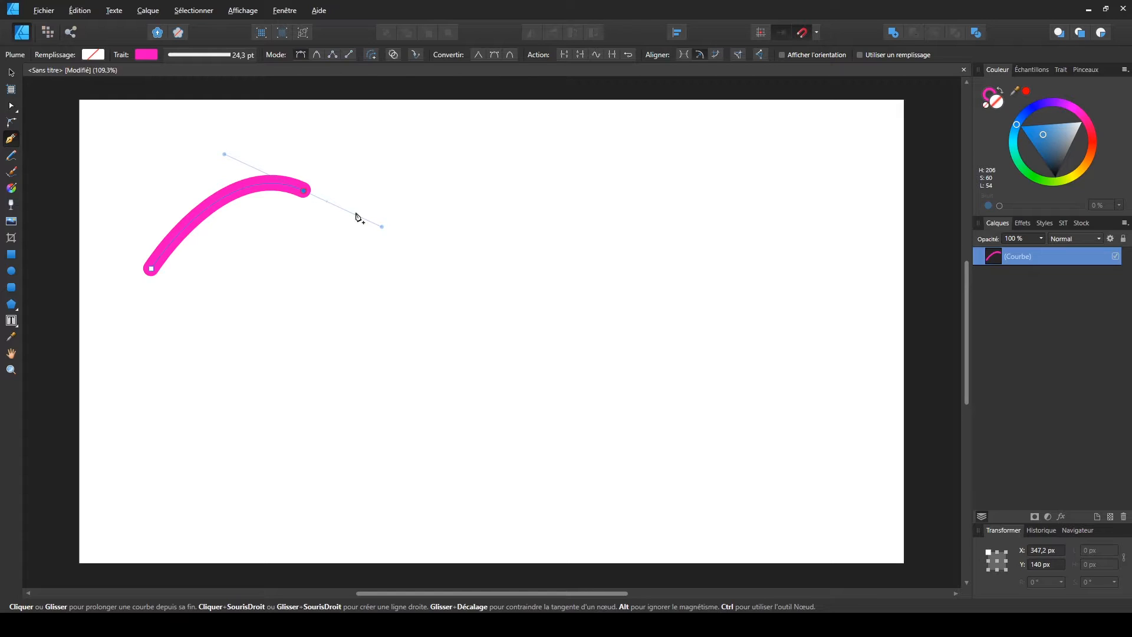
key(ctrl)
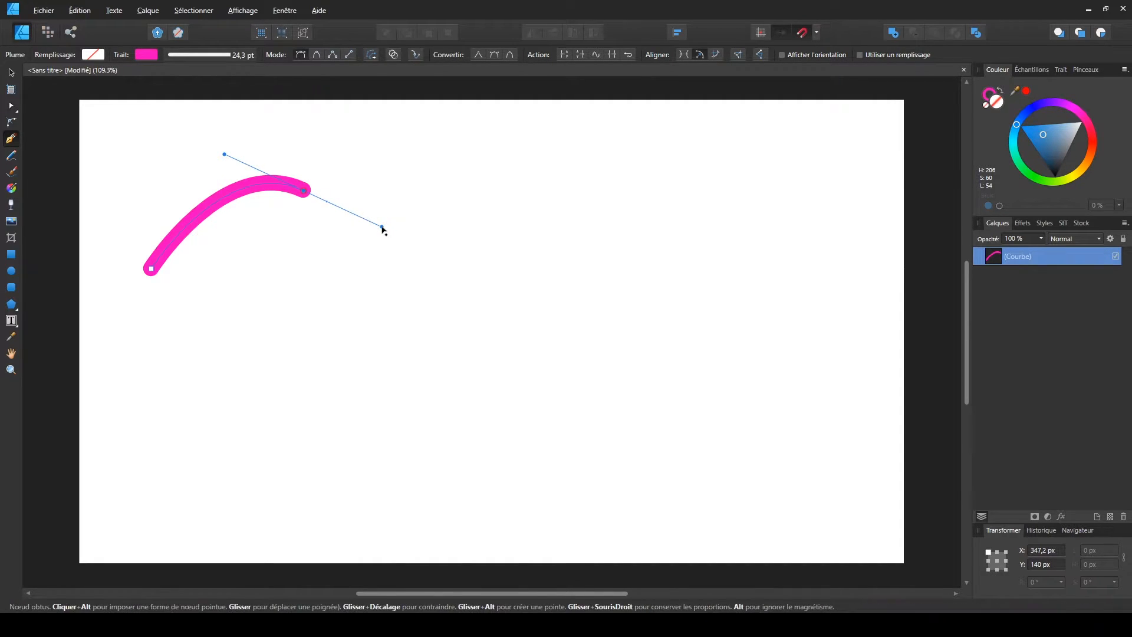
drag(382, 226, 245, 256)
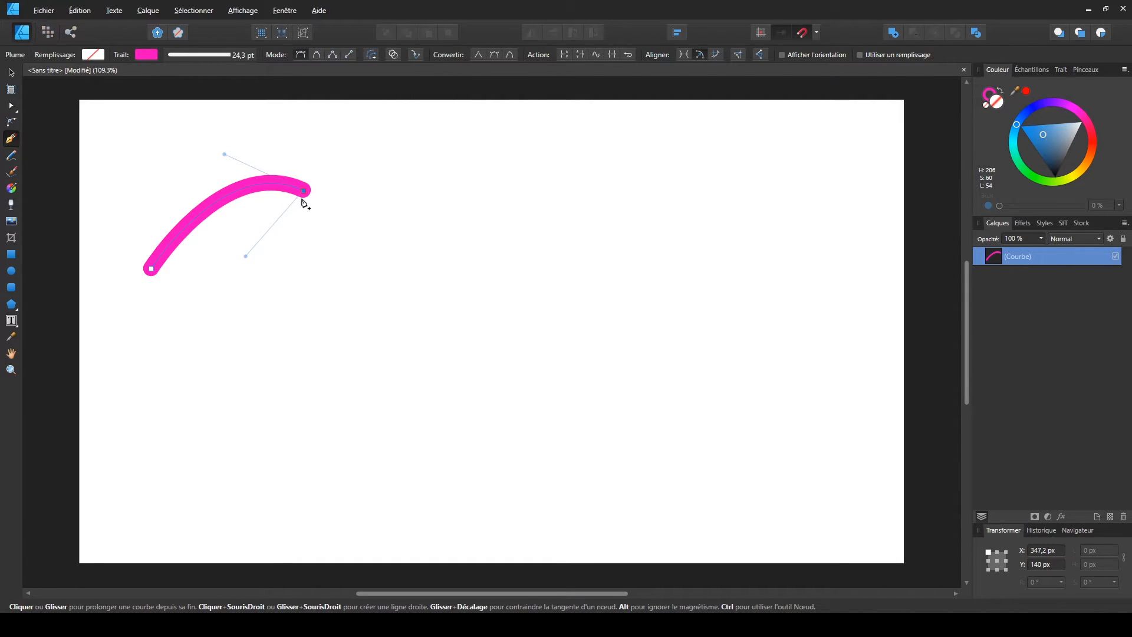
click(471, 209)
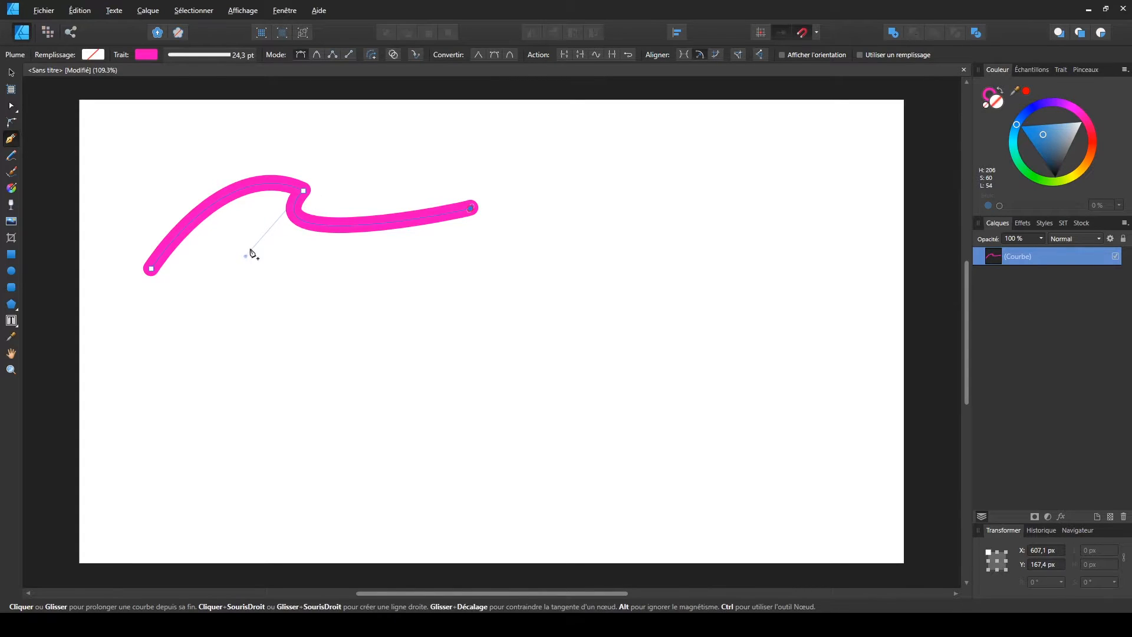
Close the path with four straight segments, the first running down to about X 597, Y 398 px
click(464, 356)
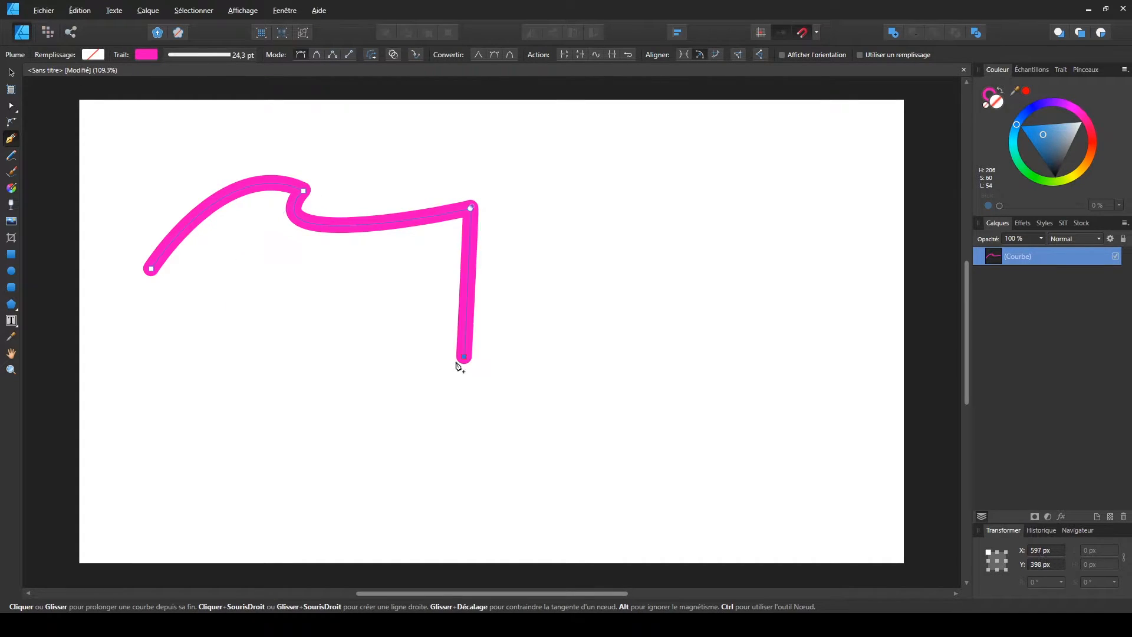
click(322, 403)
click(191, 370)
click(152, 269)
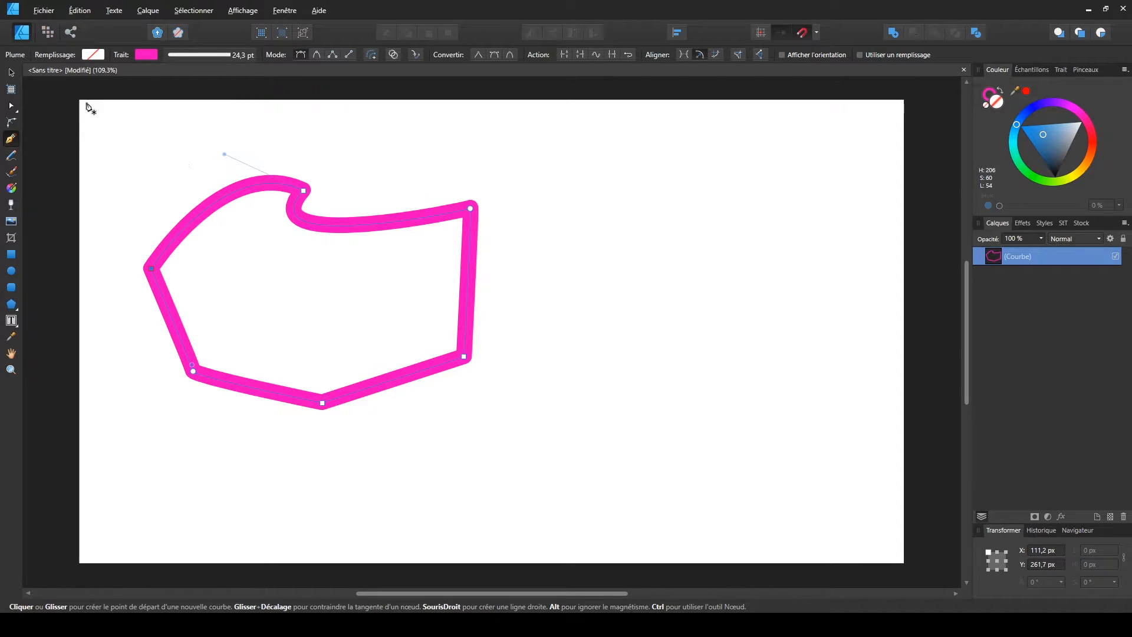
Move the closed shape to about X 248.4 px, Y 158.1 px
click(12, 105)
click(11, 72)
drag(241, 194, 329, 213)
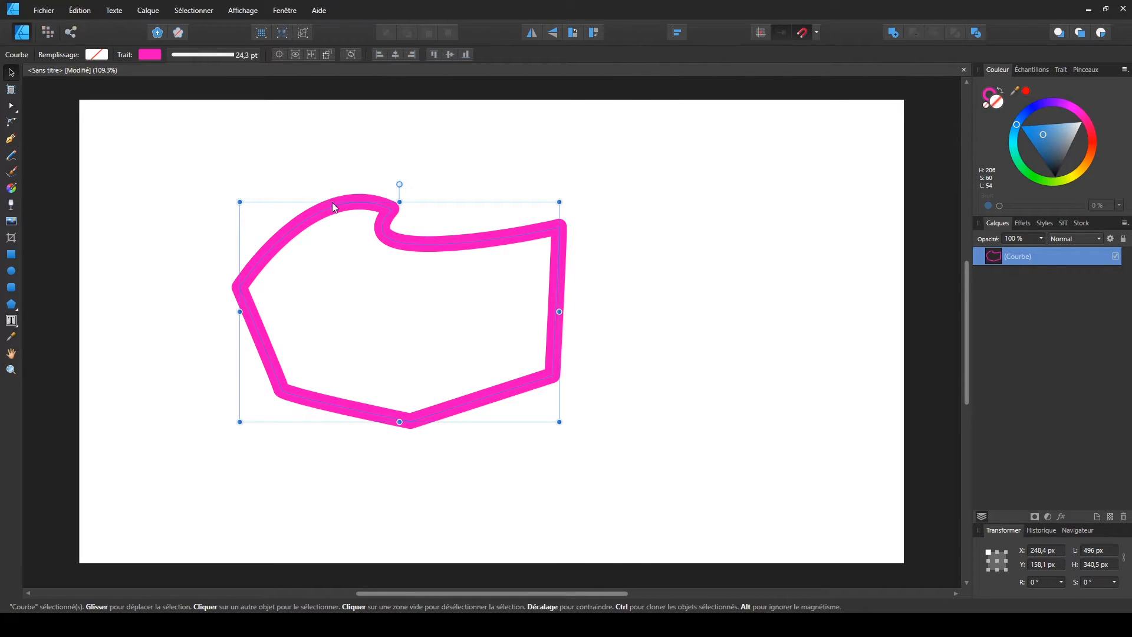
Fill the shape with a saturated light blue, H 191, S 100, L 50, and deselect it
click(97, 55)
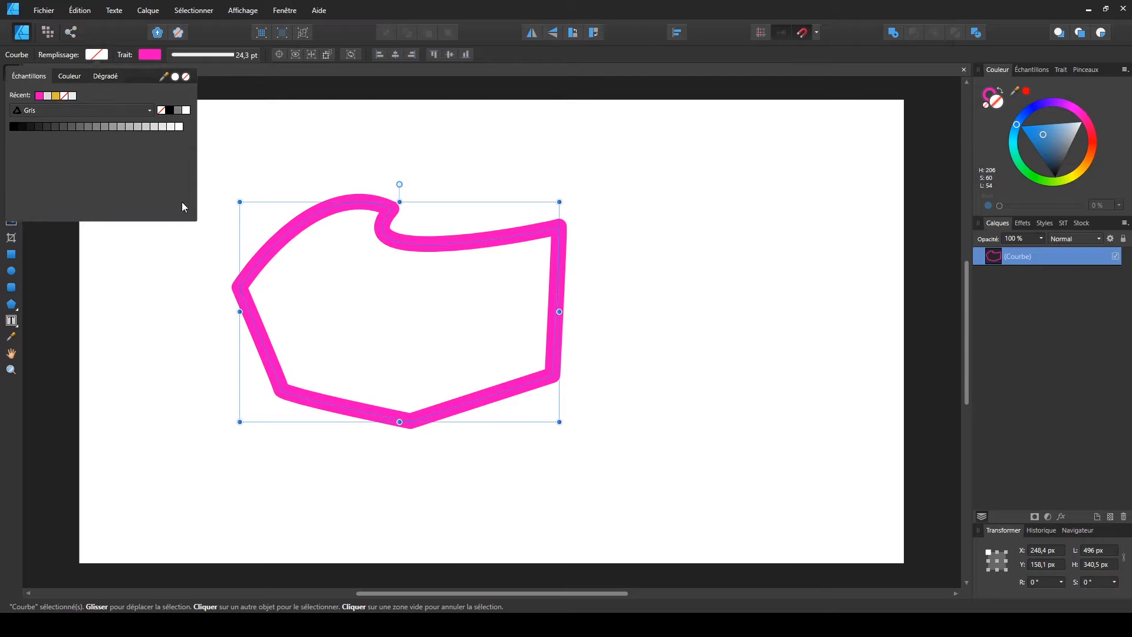
click(69, 76)
drag(76, 123, 62, 145)
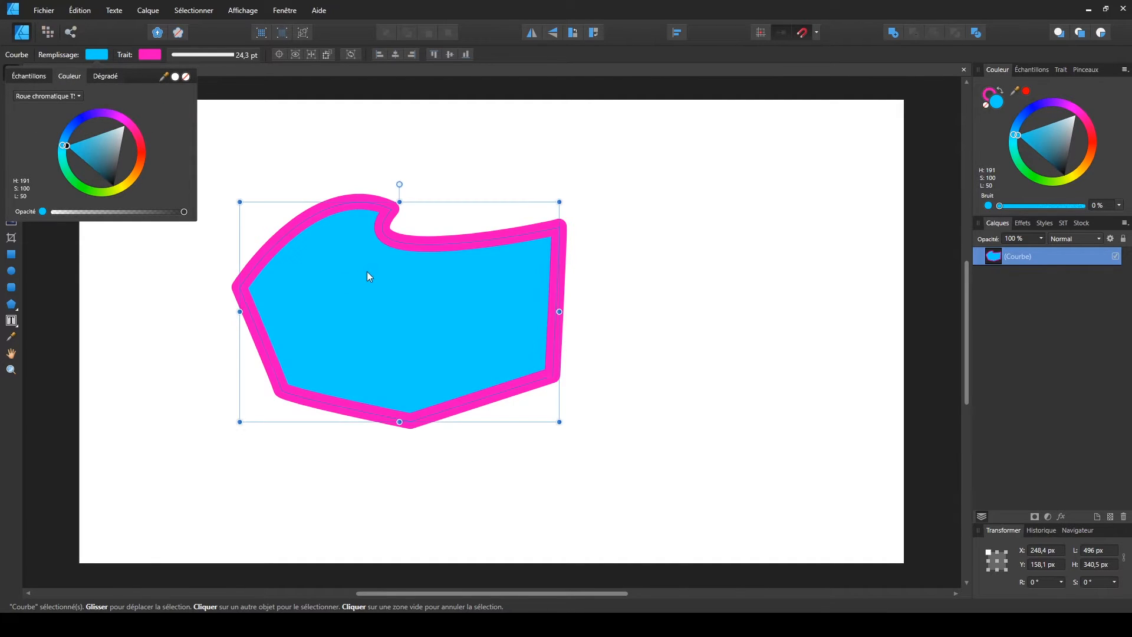
click(507, 162)
With the Node tool, move the shape's upper middle node to about X 502, Y 172 px and reshape both adjoining curves with its handles
click(411, 237)
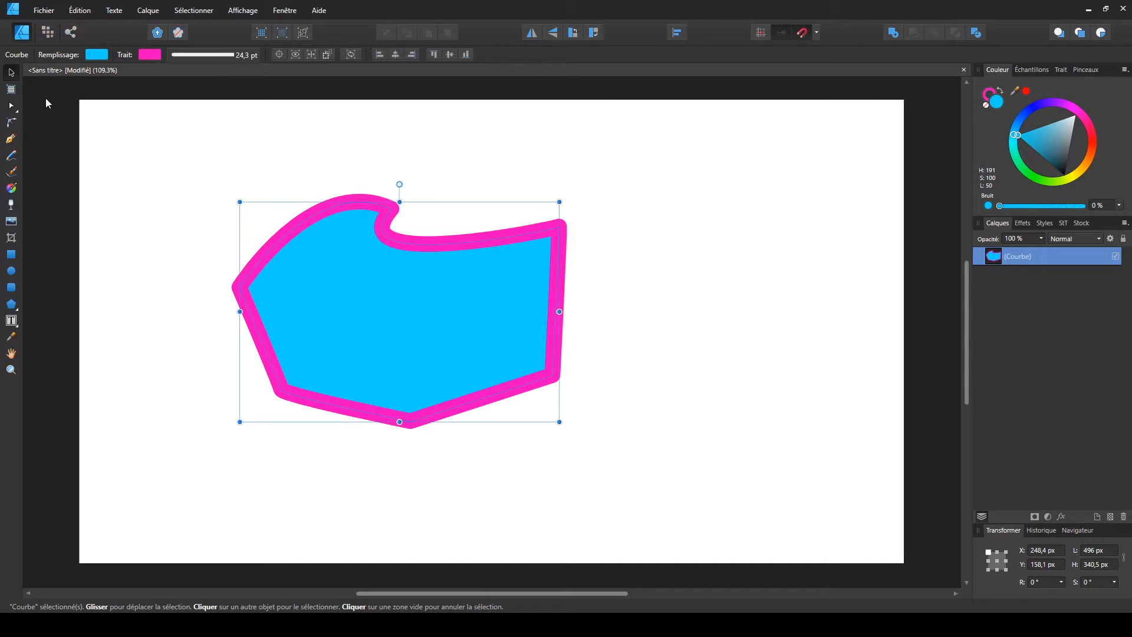
click(12, 107)
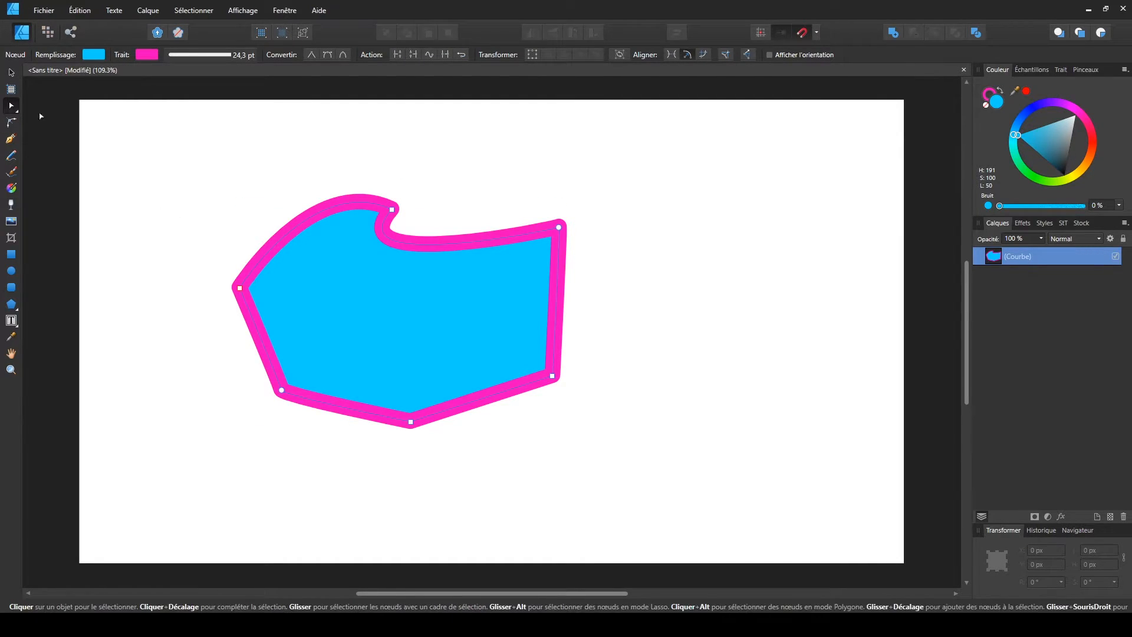
mouse_move(395, 209)
mouse_down()
mouse_move(355, 172)
mouse_move(407, 201)
mouse_up()
drag(325, 176, 256, 137)
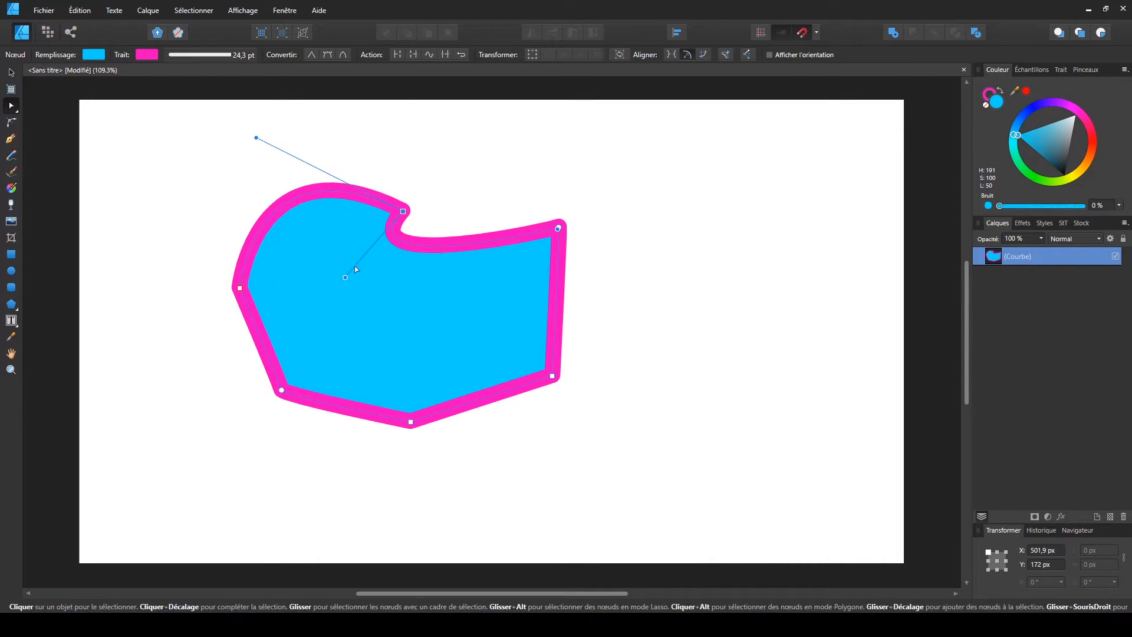
drag(346, 278, 407, 360)
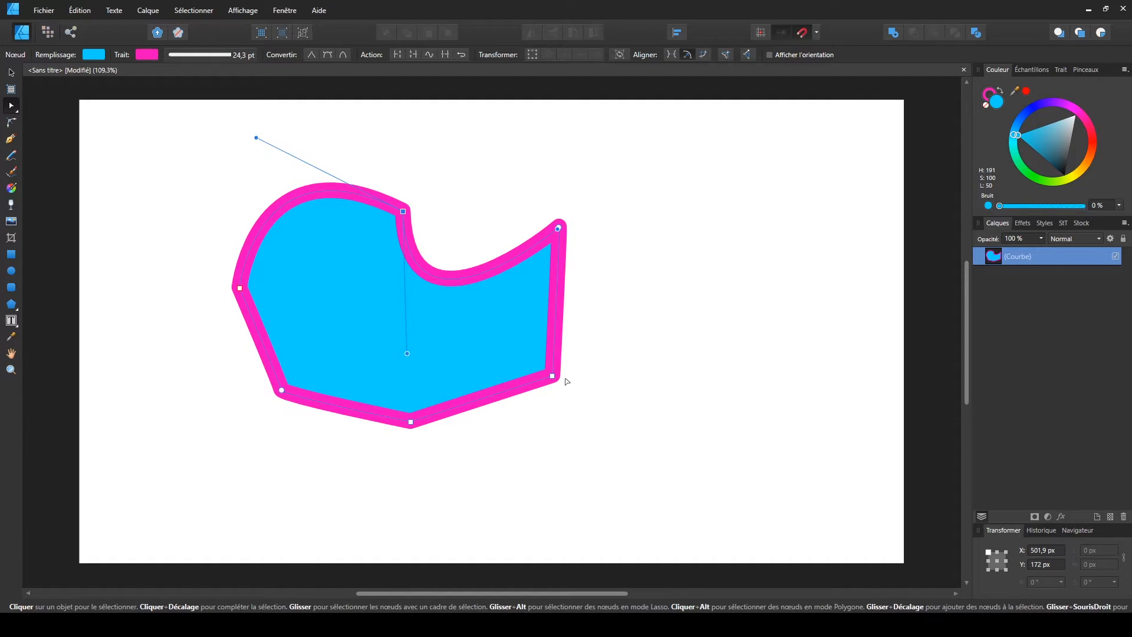
Move the lower-right node to about X 774, Y 449 px and the upper-right node to X 710, Y 186 px, bulging the edge between them
drag(552, 377, 578, 390)
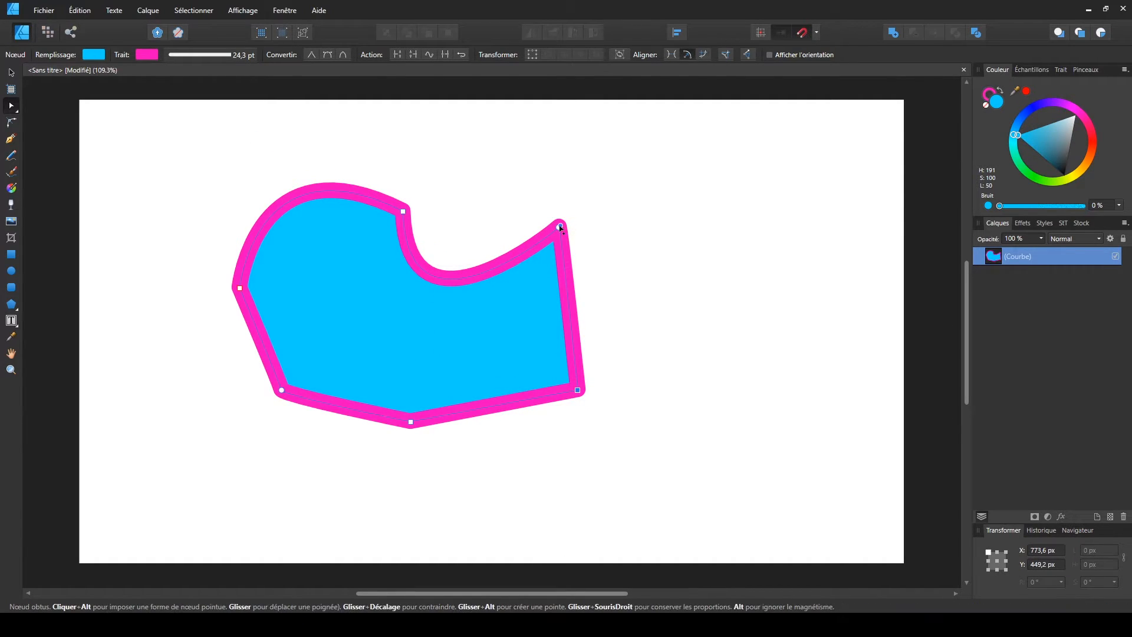
drag(562, 227, 609, 228)
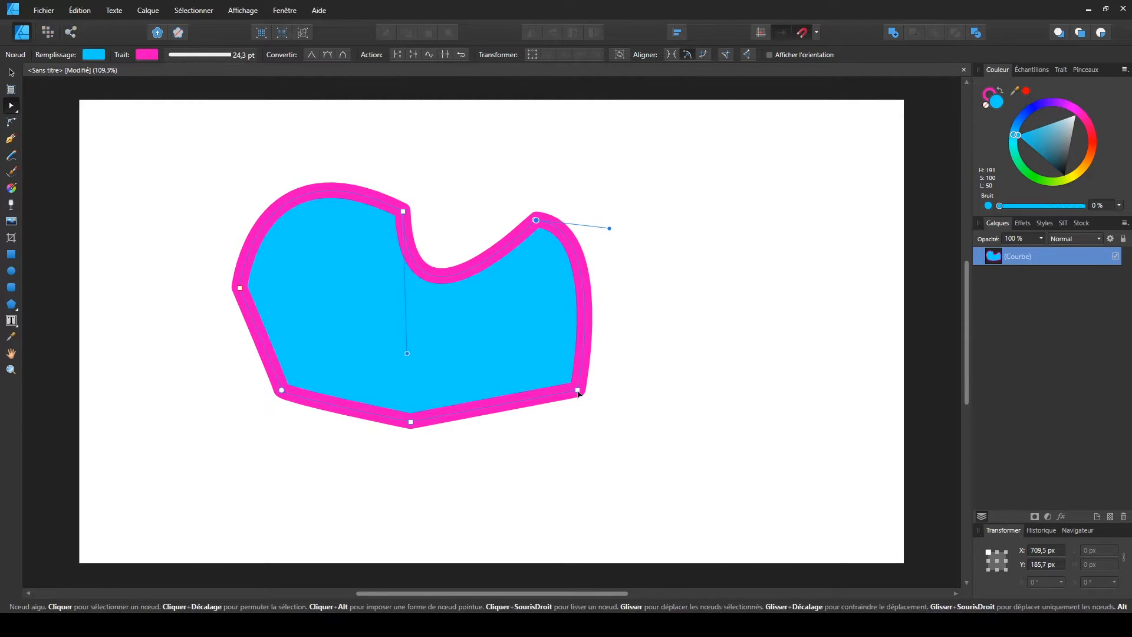
Try bending the segments on both sides of the lower-right node and adjusting its handles into a rounder corner
click(411, 422)
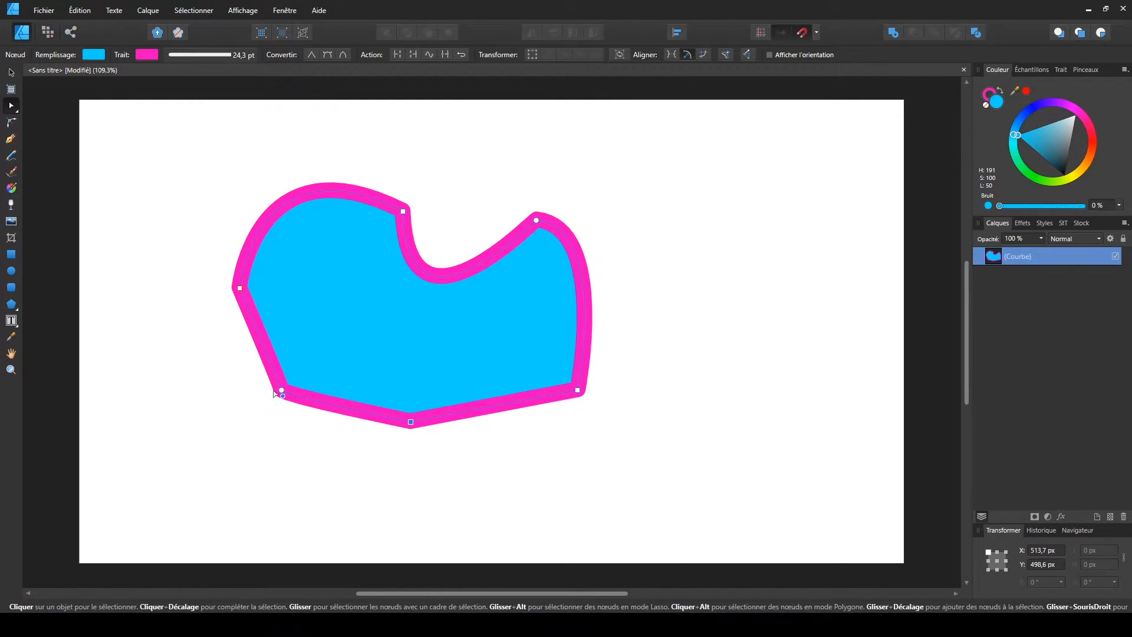
click(281, 389)
click(578, 390)
drag(558, 398, 557, 431)
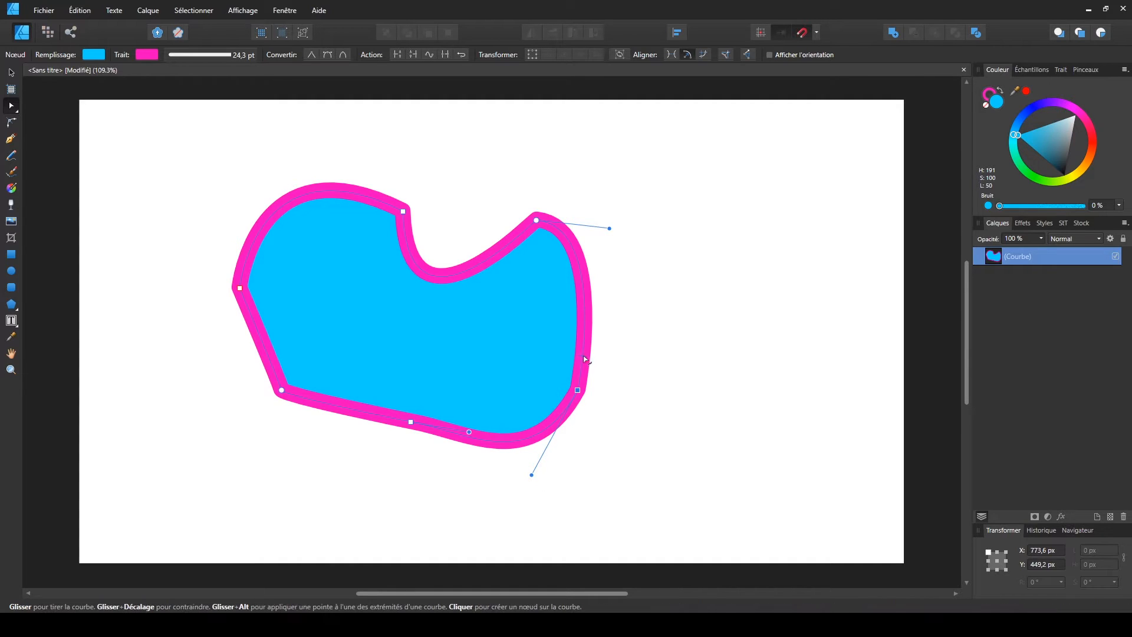
drag(590, 358, 617, 320)
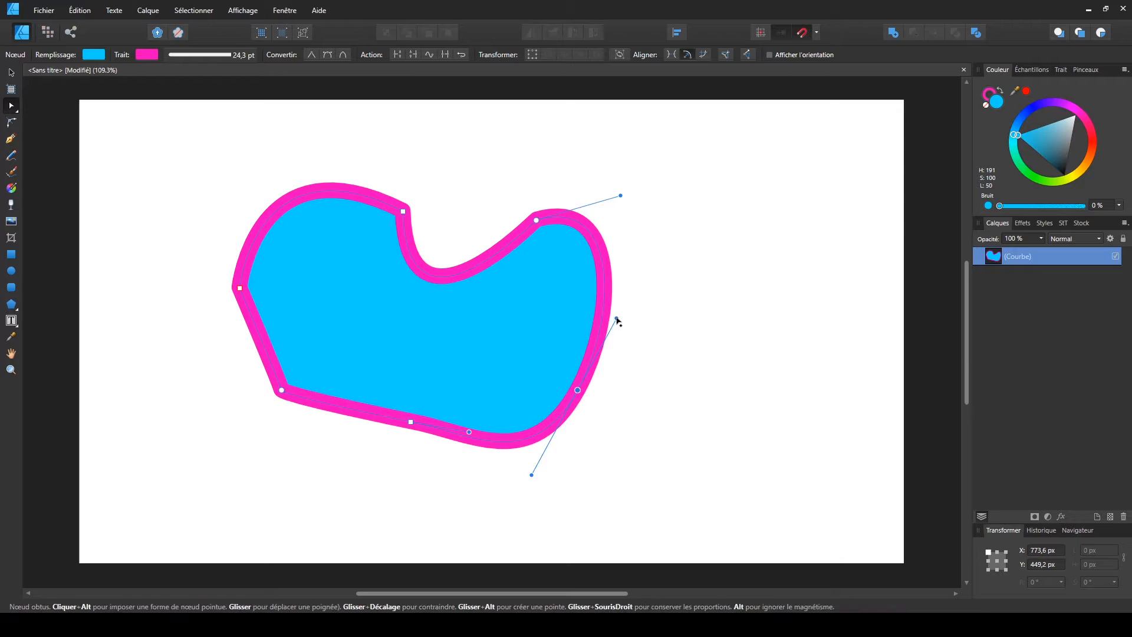
mouse_move(531, 475)
mouse_down()
mouse_move(553, 473)
mouse_move(510, 451)
mouse_move(556, 430)
mouse_move(518, 487)
mouse_move(535, 465)
mouse_up()
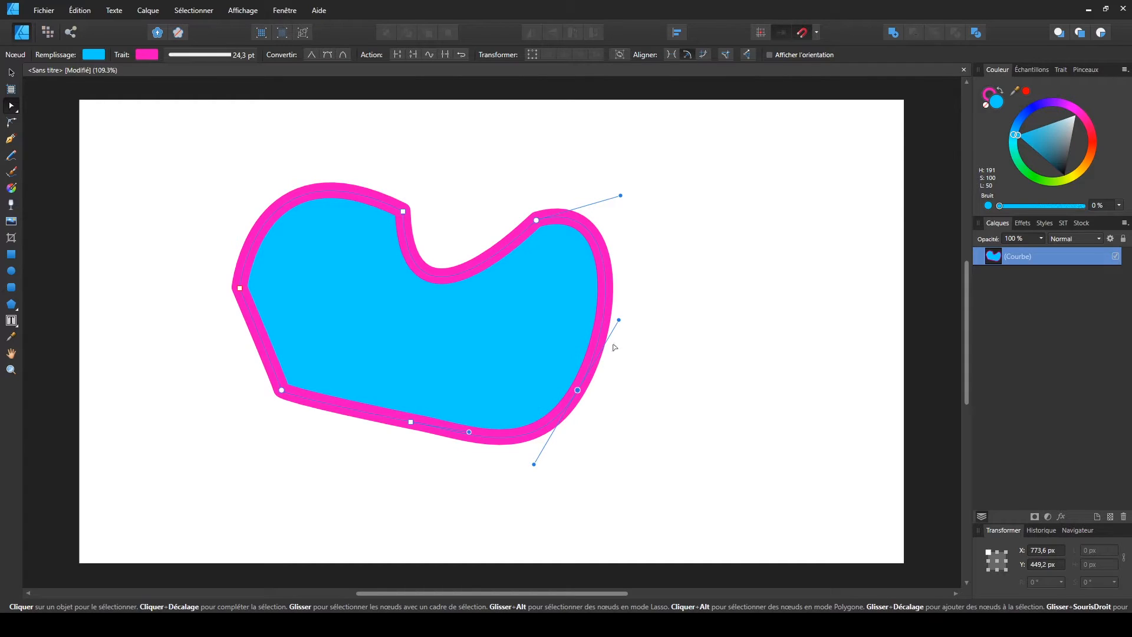
Undo the last segment bends and handle adjustments around the lower-right node
key(ctrl+z)
key(ctrl+z)
key(ctrl+z)
key(ctrl+z)
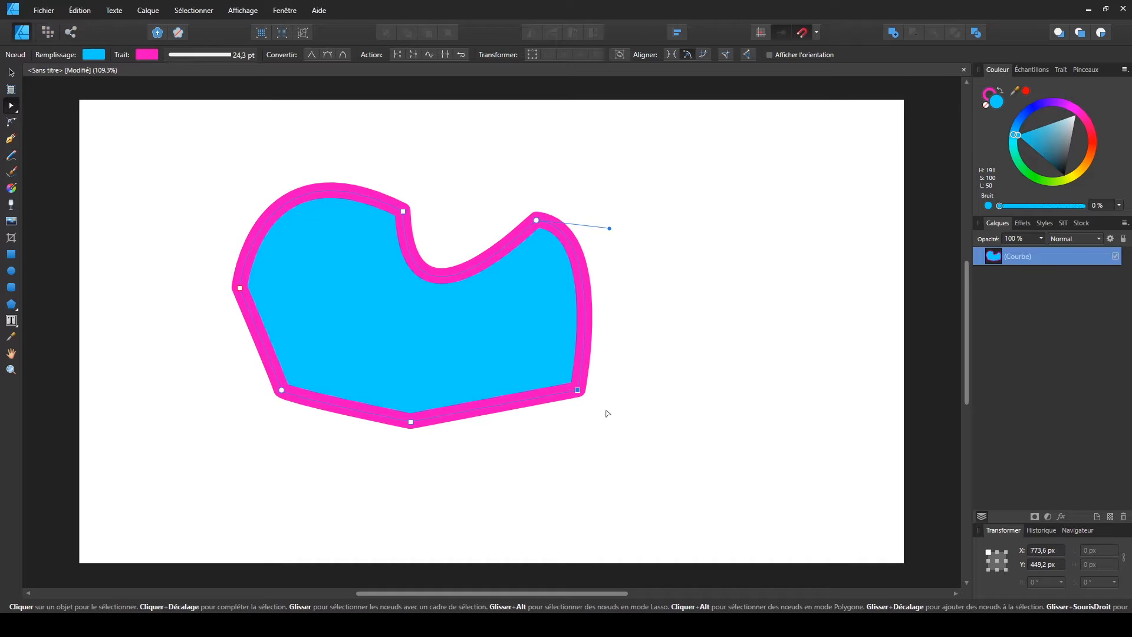
Try the lower-right node as a smooth node with lengthened handles, and convert it back to a sharp node
click(590, 404)
click(580, 393)
click(579, 393)
click(328, 53)
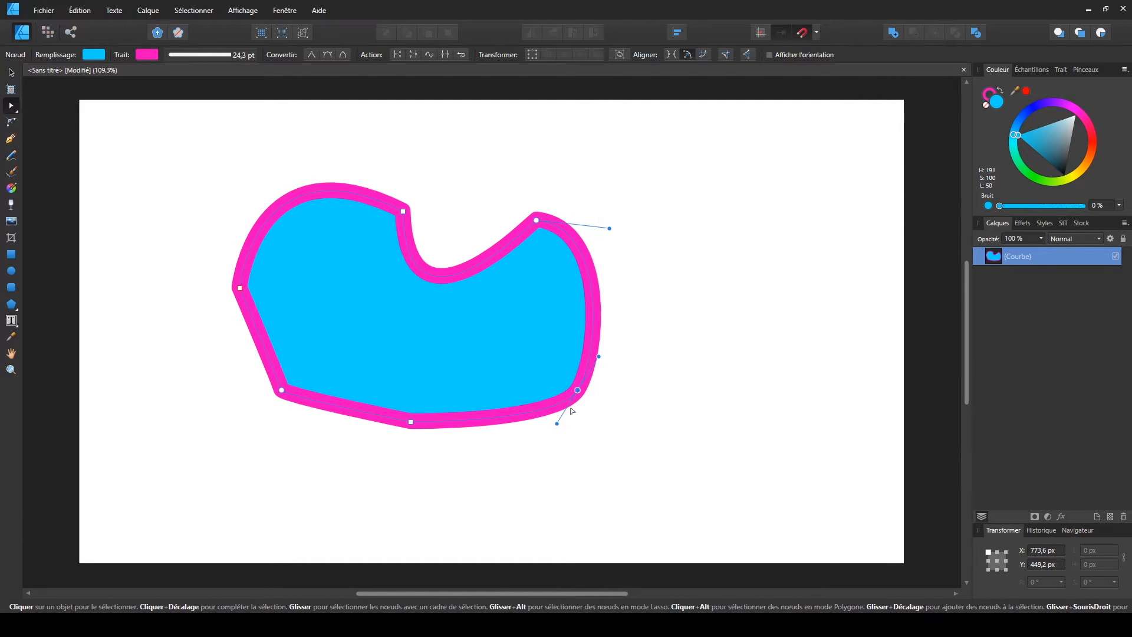
drag(557, 424, 530, 442)
mouse_move(611, 361)
mouse_down()
mouse_move(638, 331)
mouse_move(625, 347)
mouse_up()
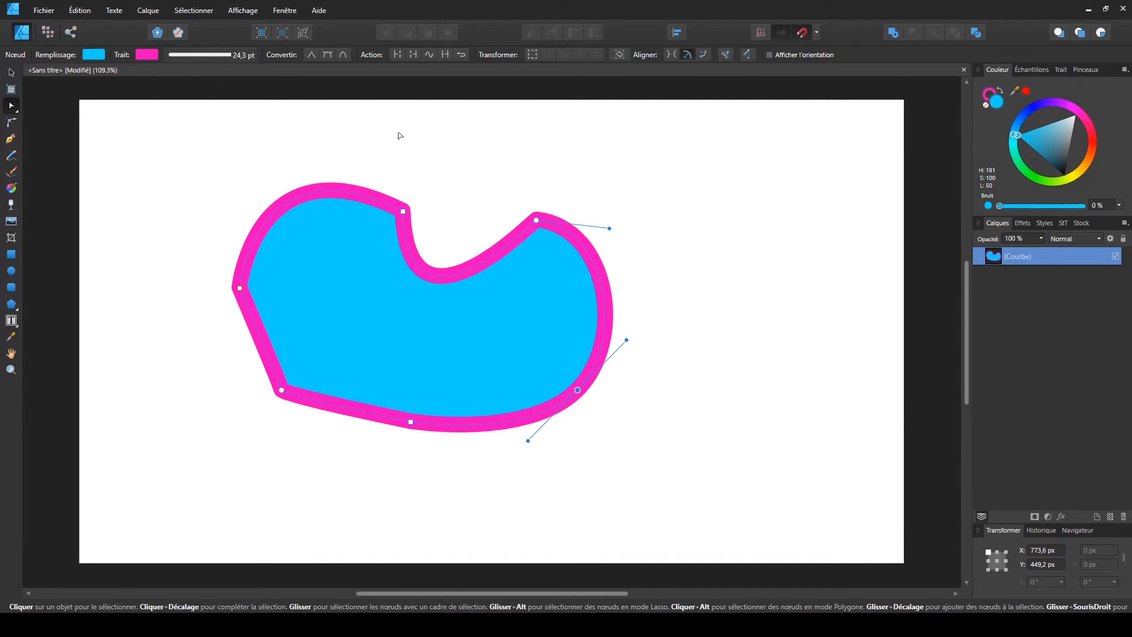
click(311, 55)
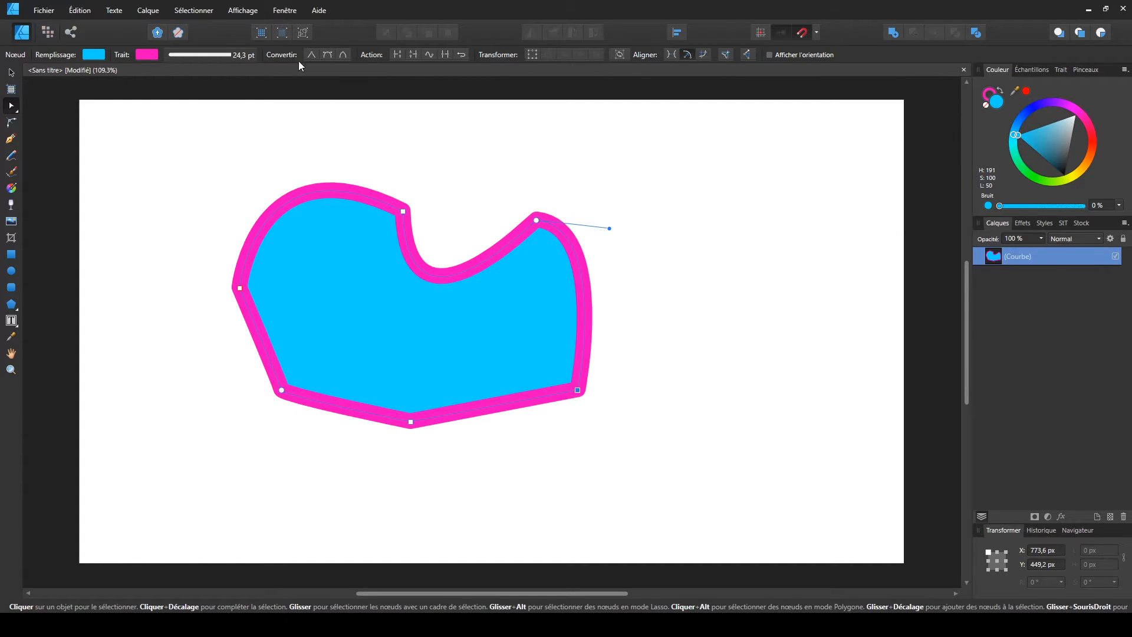
Convert the lower-right node to a smart node, lengthen its handles, and move it to about X 1009.6, Y 425.4 px
click(343, 54)
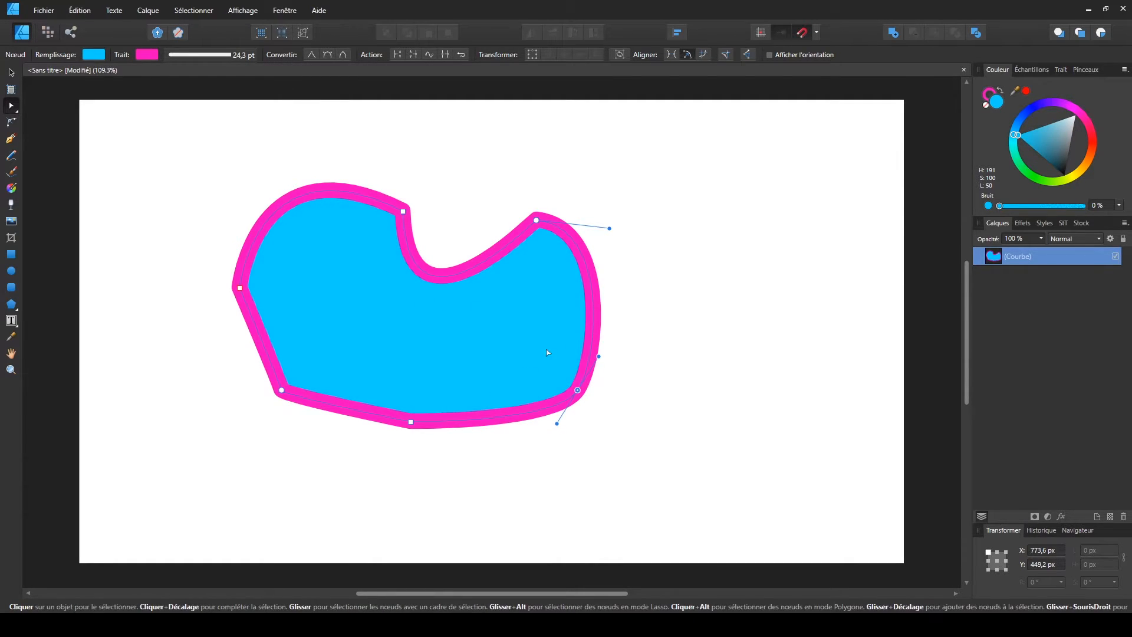
drag(557, 423, 510, 482)
drag(600, 357, 620, 313)
drag(577, 389, 743, 376)
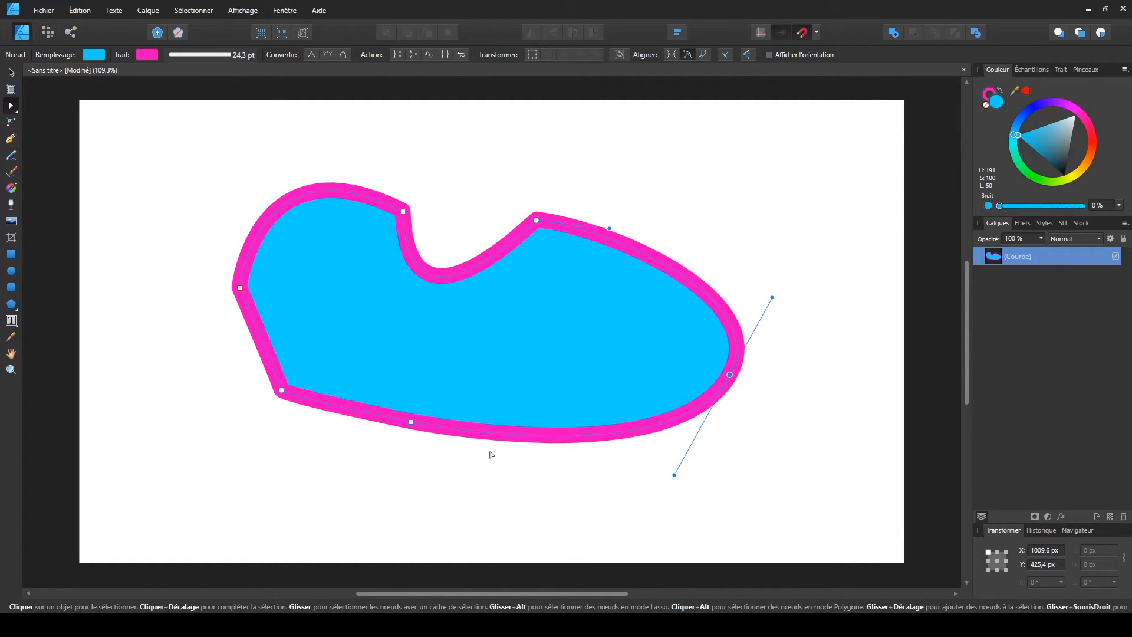
click(571, 483)
click(534, 374)
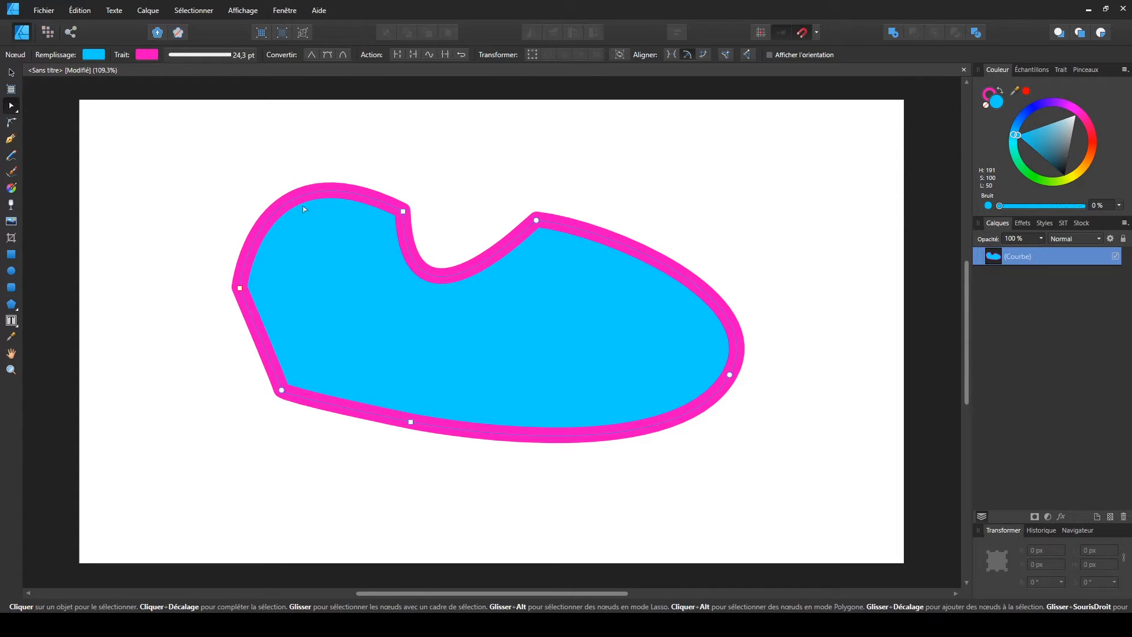
Move the blue shape to about X 117.6 px, Y 145.9 px and delete it
click(11, 75)
drag(420, 339, 336, 341)
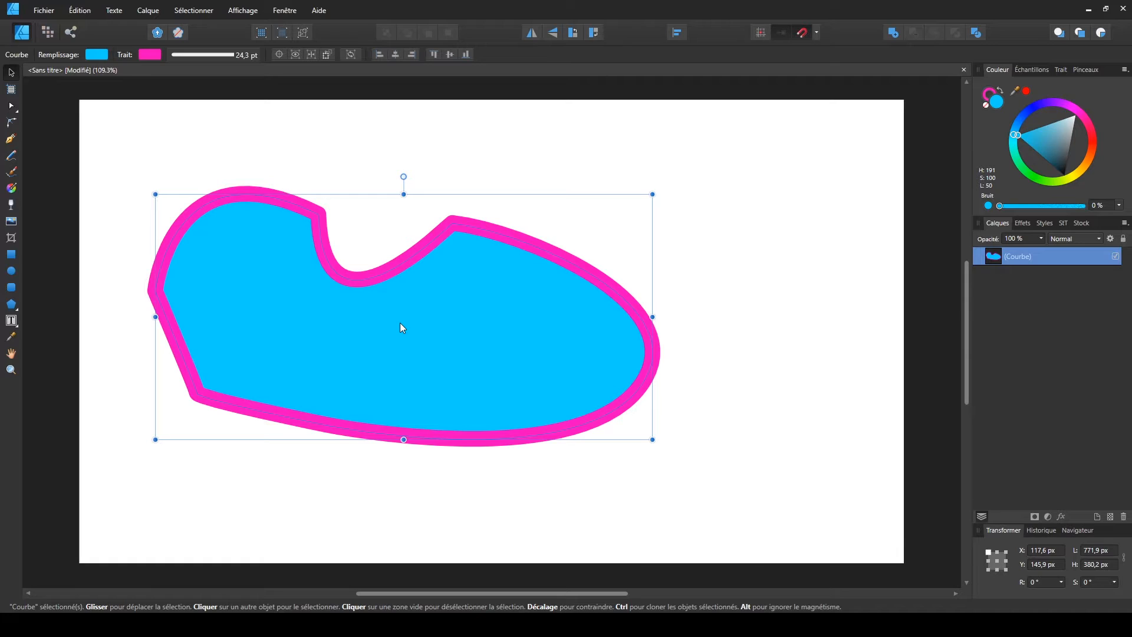
key(Delete)
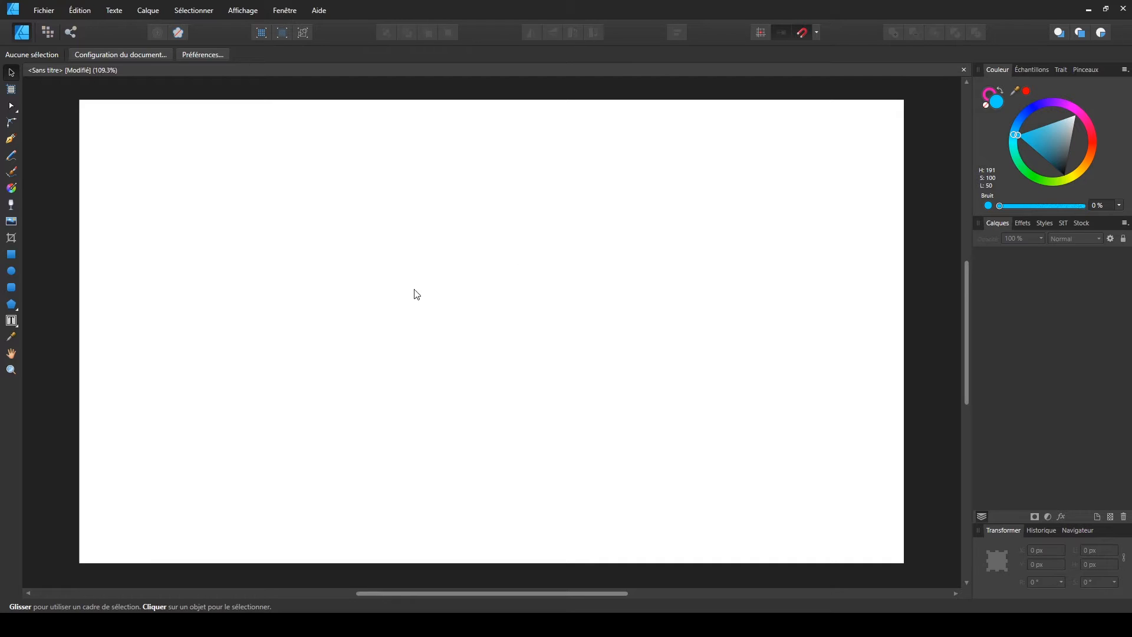
Place the image le-logo-de-puma-1594971533.jpg from the photos folder on the page at its default size, at about X -145.7, Y -111.4 px
click(38, 12)
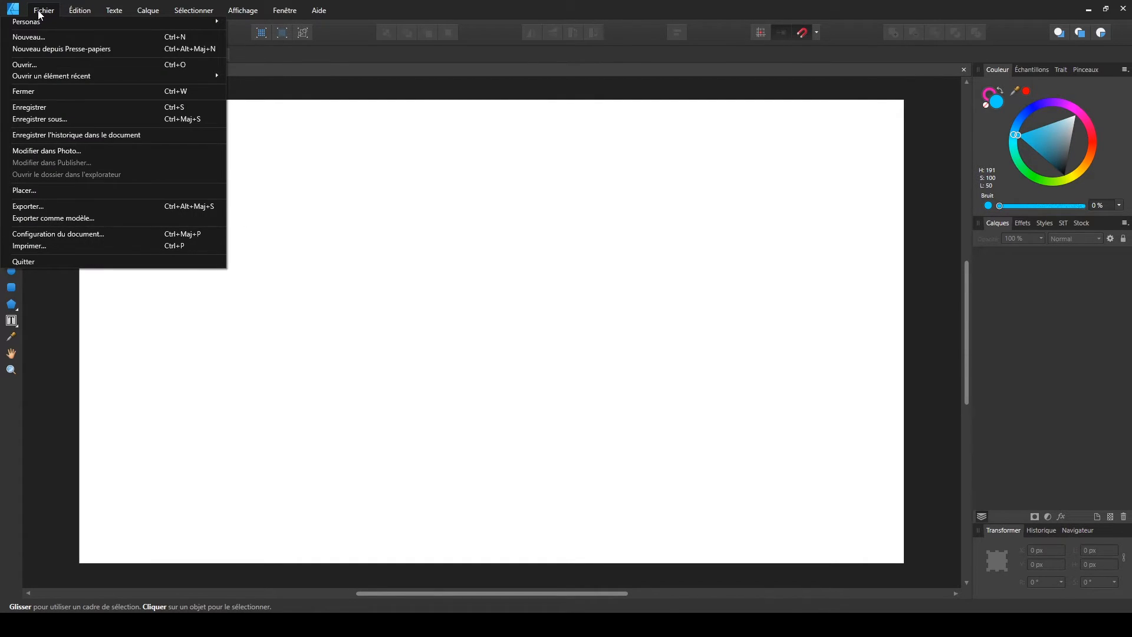
click(89, 234)
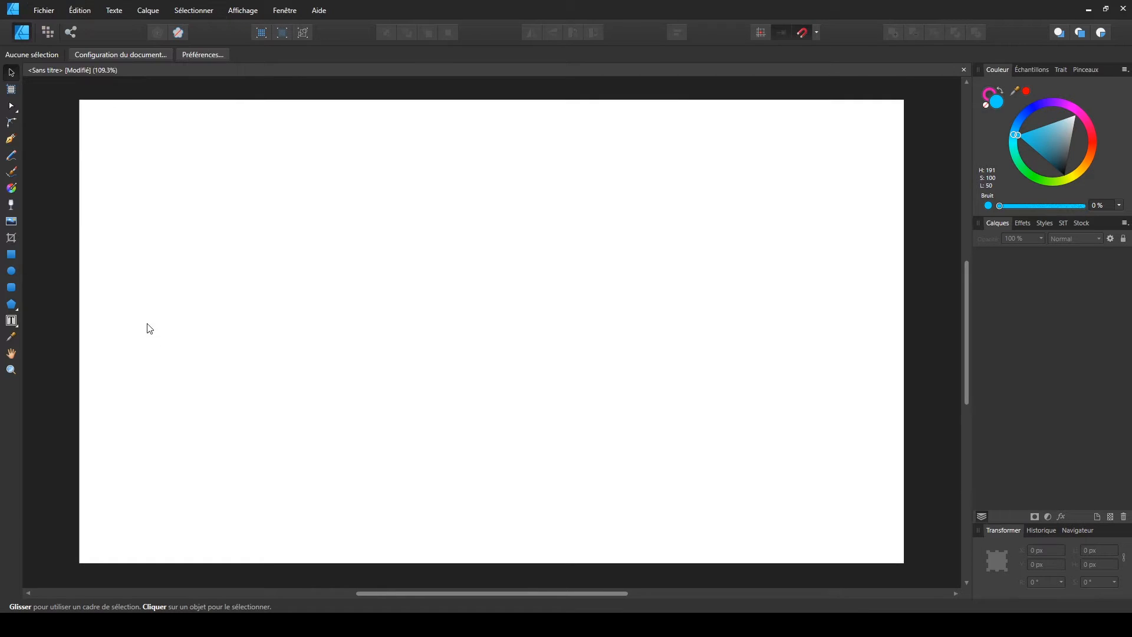
click(13, 224)
drag(189, 11, 389, 145)
scroll(436, 270, down, 2)
click(622, 264)
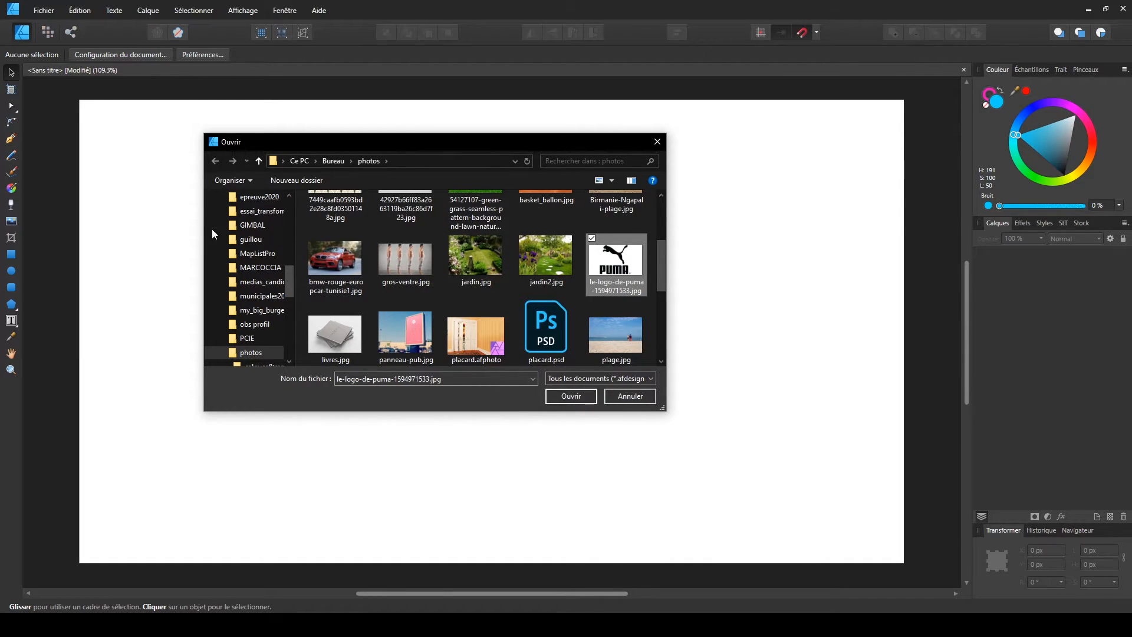
click(566, 405)
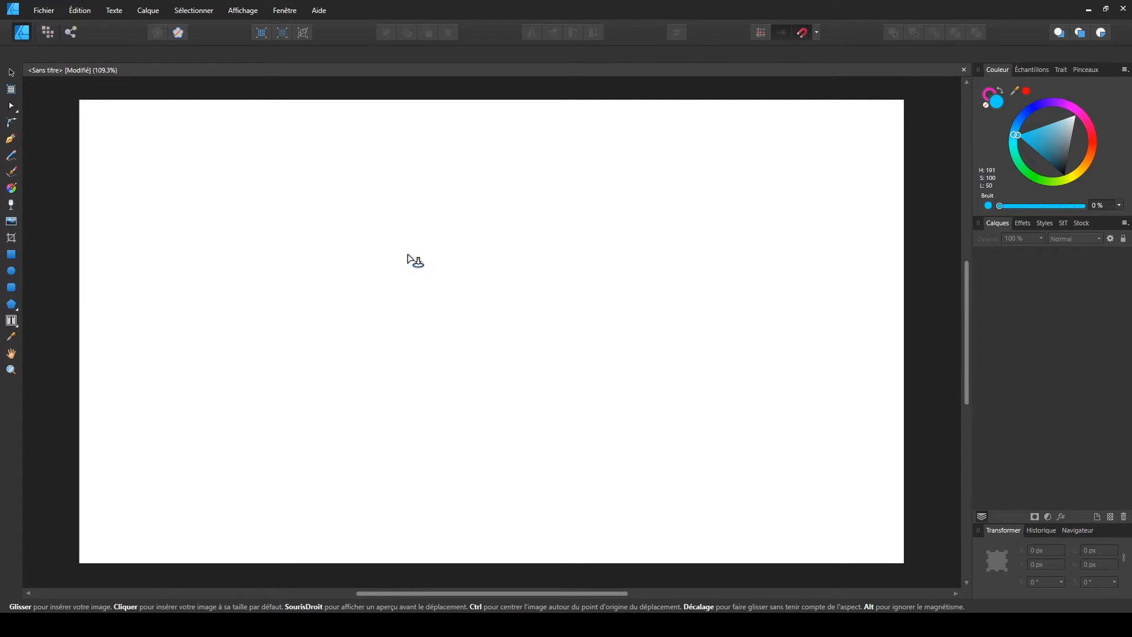
click(468, 300)
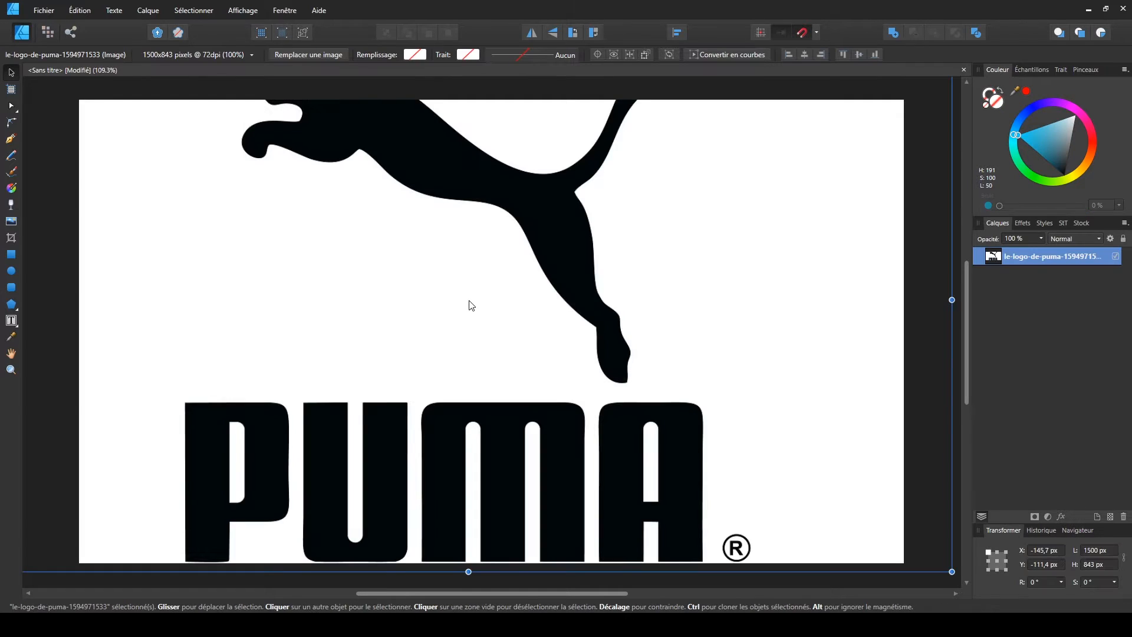
Scale the logo image down to about 810.3 × 455.4 px and move it to about X 191.9, Y 132.3 px
scroll(489, 325, down, 5)
drag(505, 175, 507, 348)
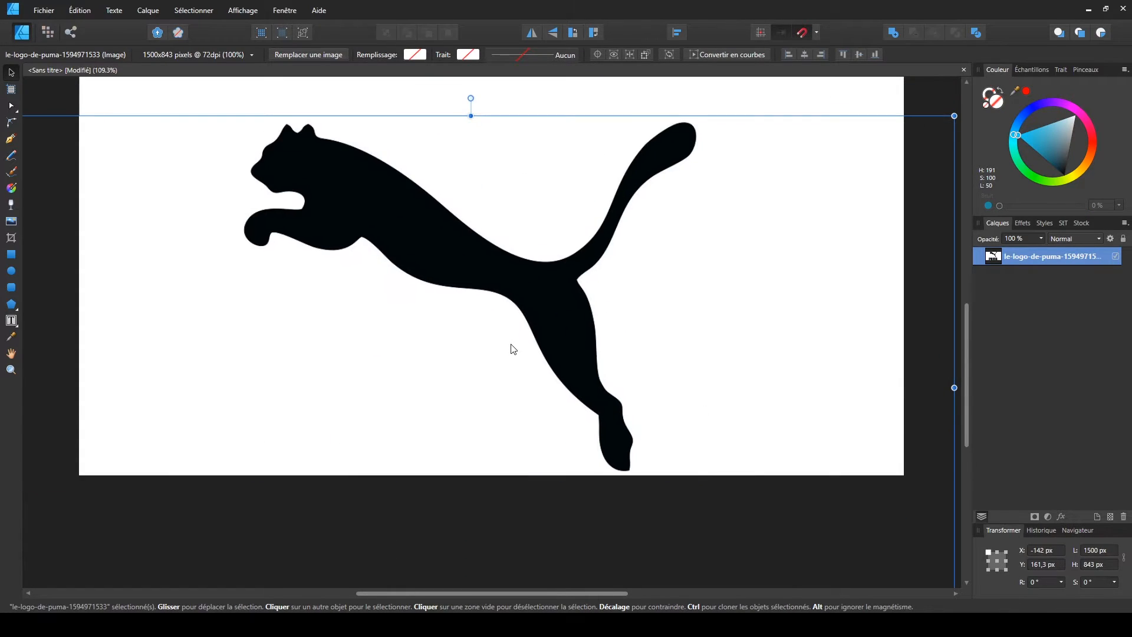
drag(949, 112, 446, 472)
drag(207, 461, 401, 183)
scroll(401, 188, up, 2)
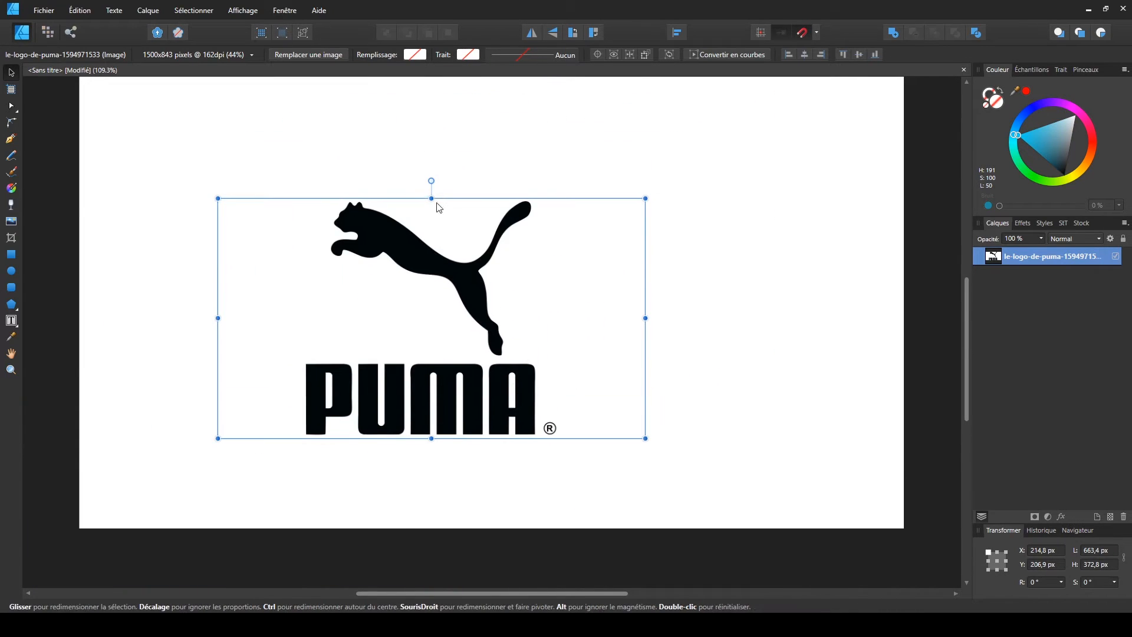
drag(645, 196, 733, 124)
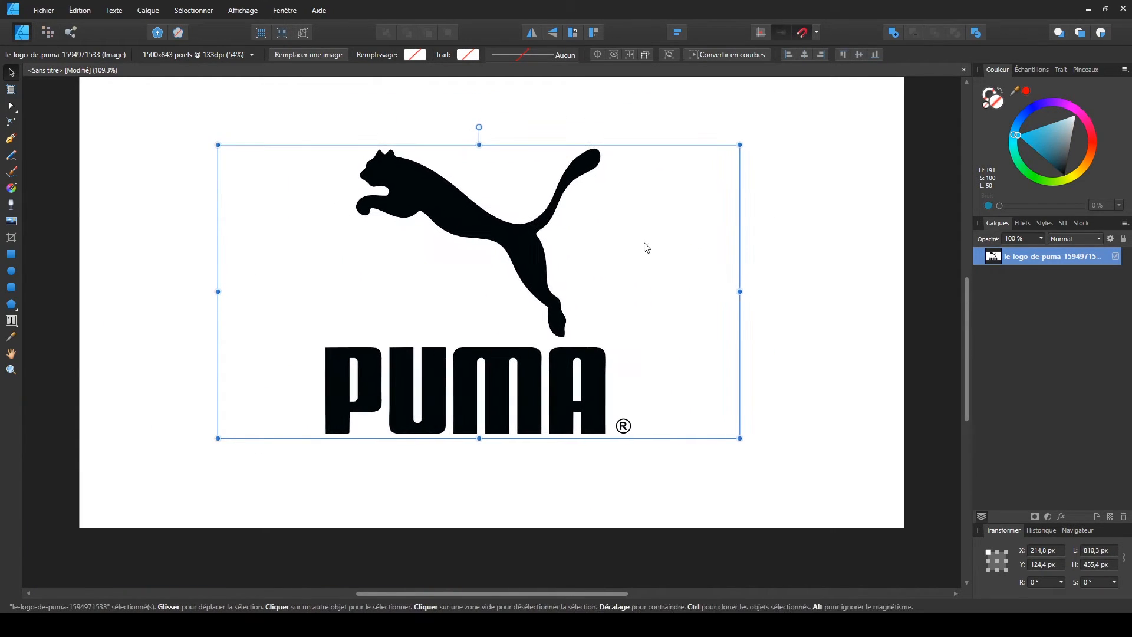
drag(510, 270, 502, 273)
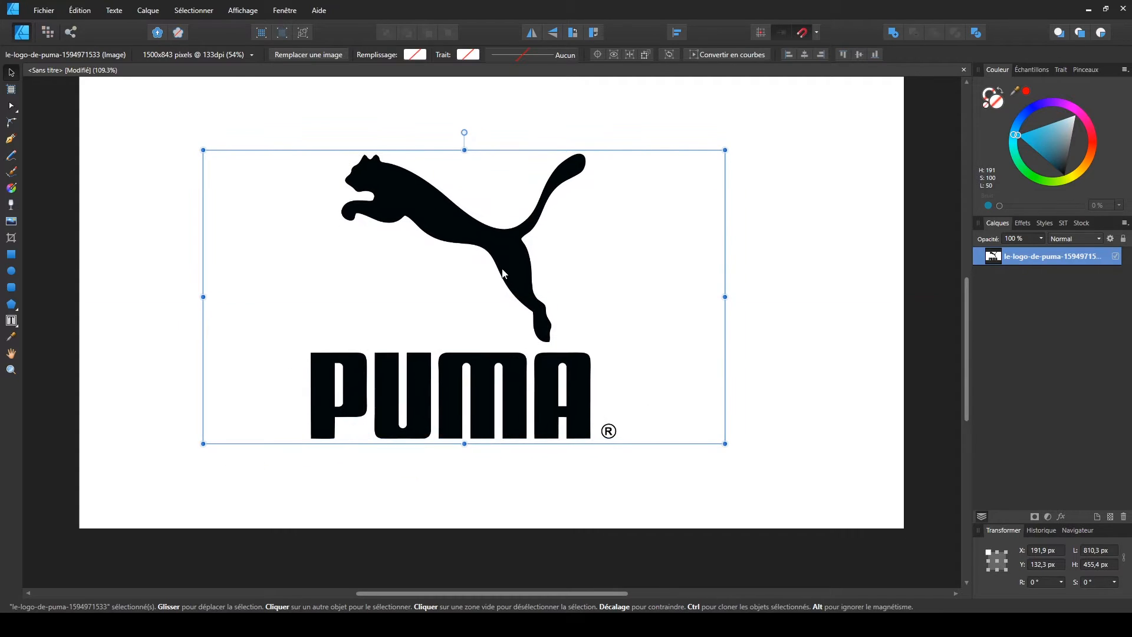
Reposition the logo image at about X 215.1, Y 121 px
click(741, 293)
key(z)
drag(359, 147, 500, 118)
drag(748, 346, 399, 323)
key(space)
drag(823, 438, 593, 393)
drag(405, 238, 381, 282)
click(11, 72)
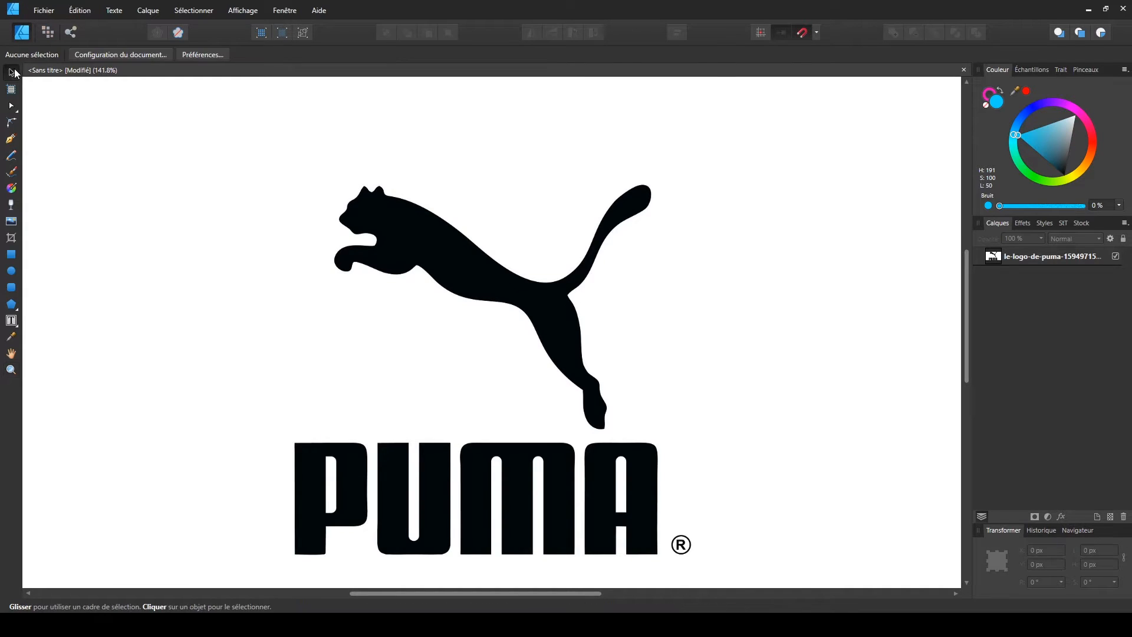
click(467, 230)
drag(490, 264, 555, 294)
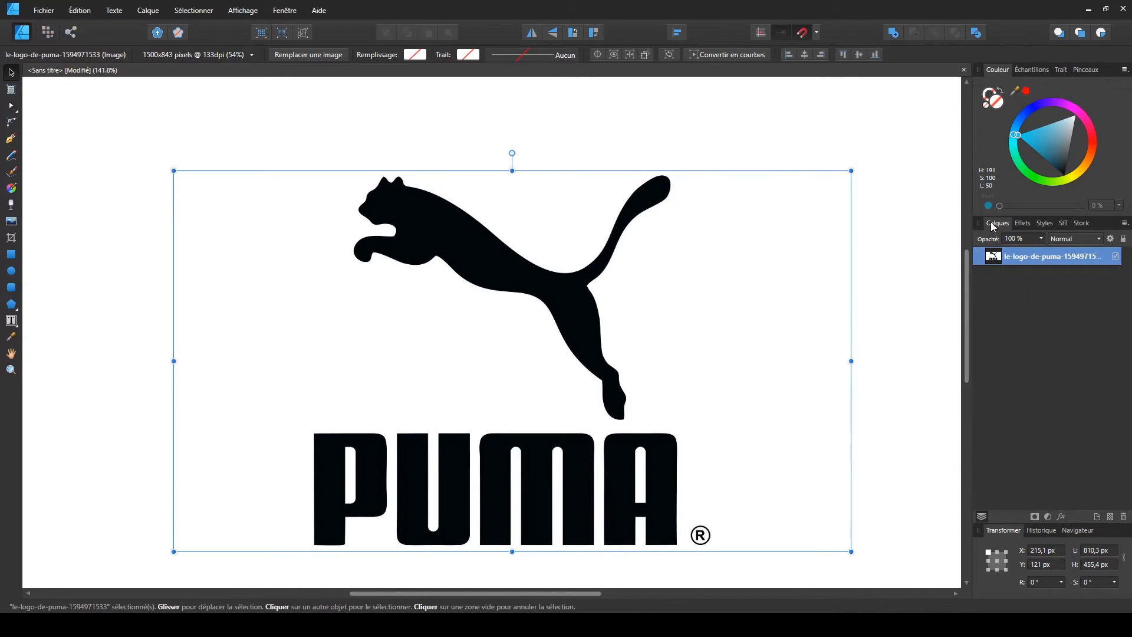
Lock the logo image's layer and try to move the image on the page
click(1123, 240)
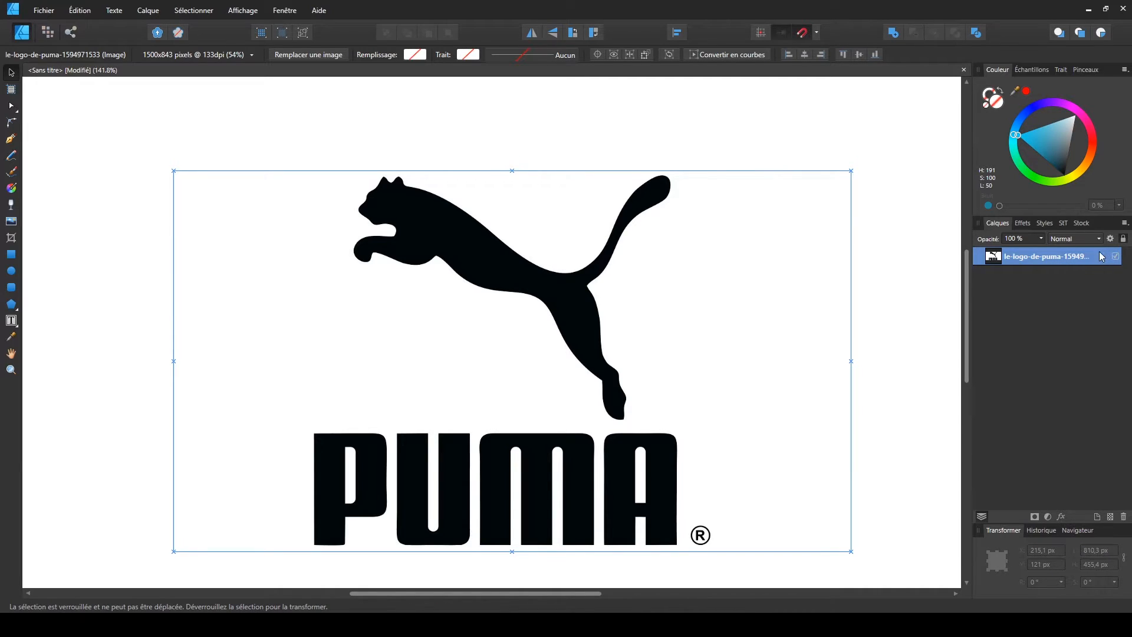
click(499, 284)
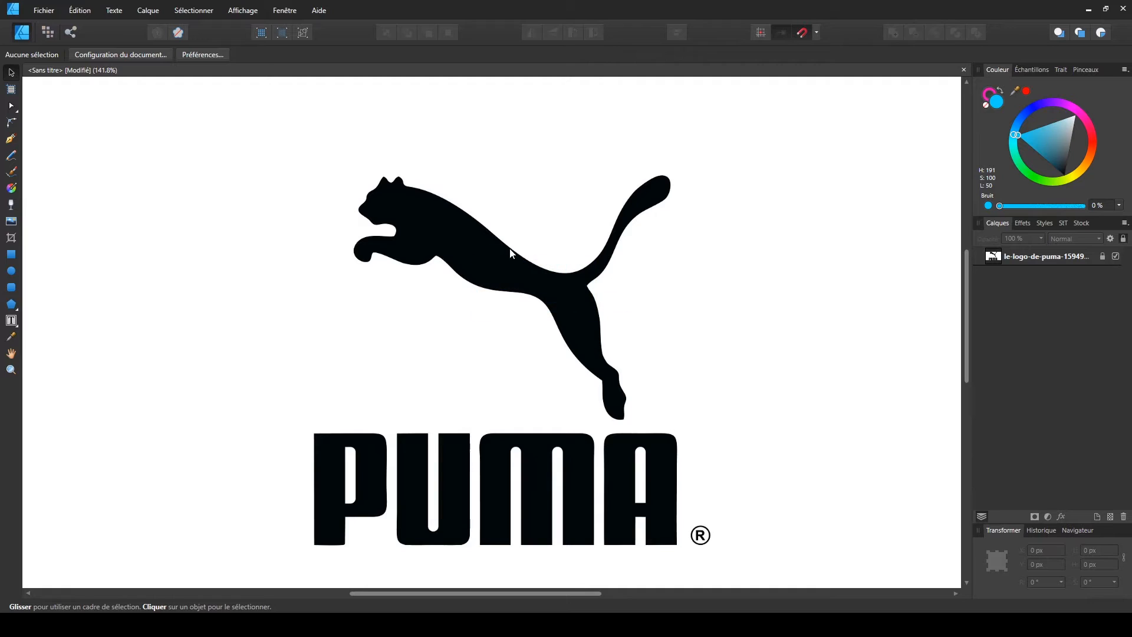
drag(586, 310, 413, 220)
drag(599, 258, 386, 266)
click(1021, 254)
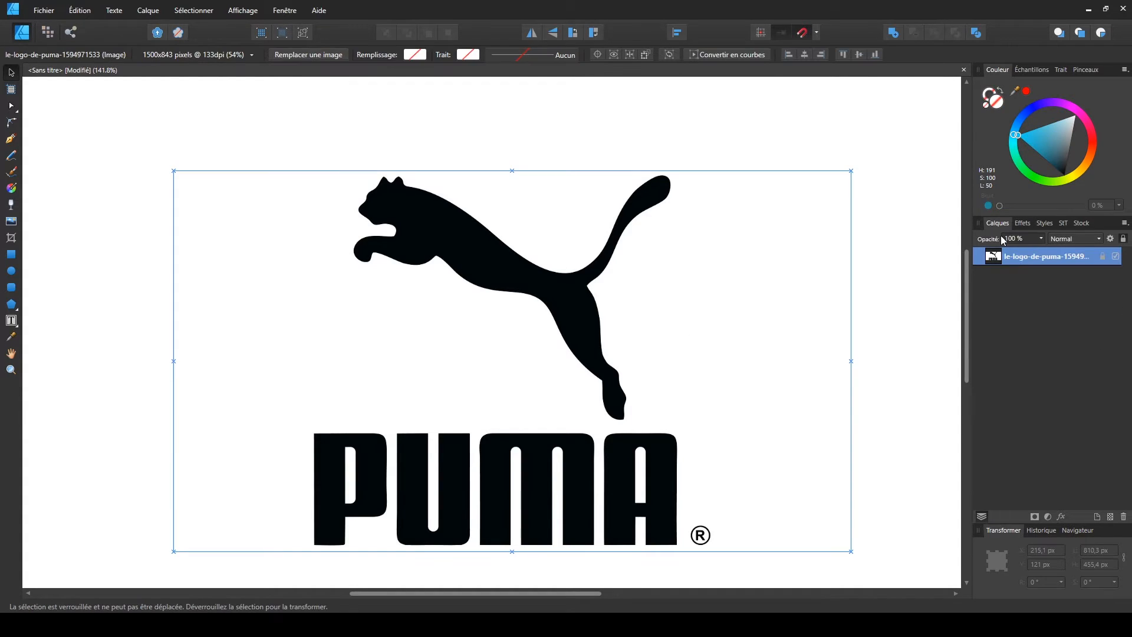
click(1039, 240)
drag(1033, 244, 1099, 277)
click(389, 146)
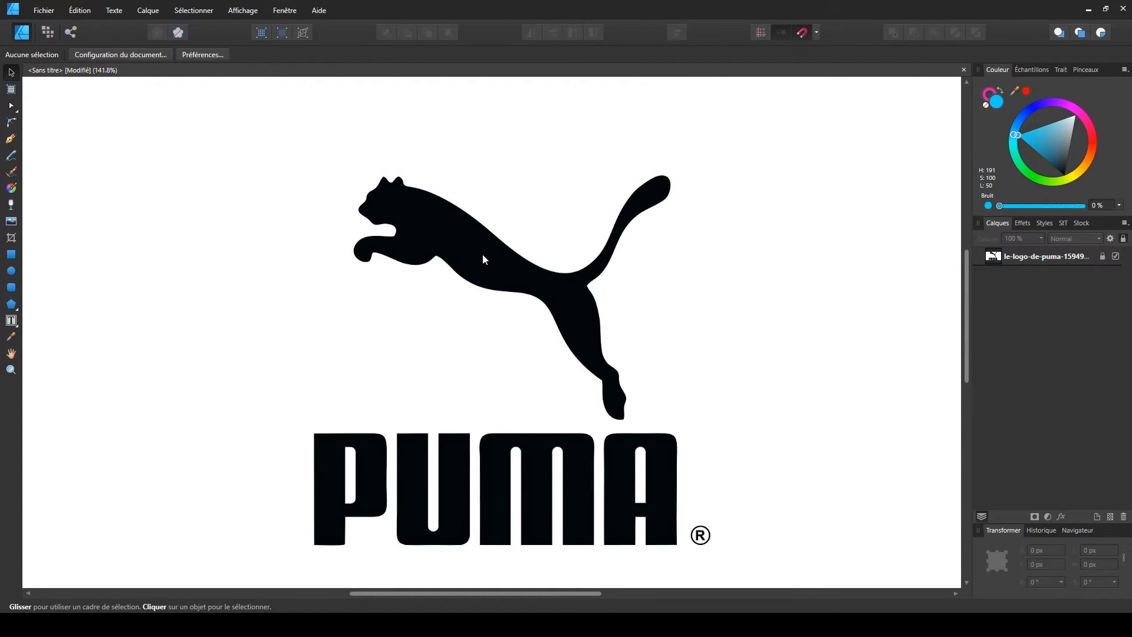
Activate the Pen tool and set its stroke width to 4.5 pt
scroll(483, 254, up, 5)
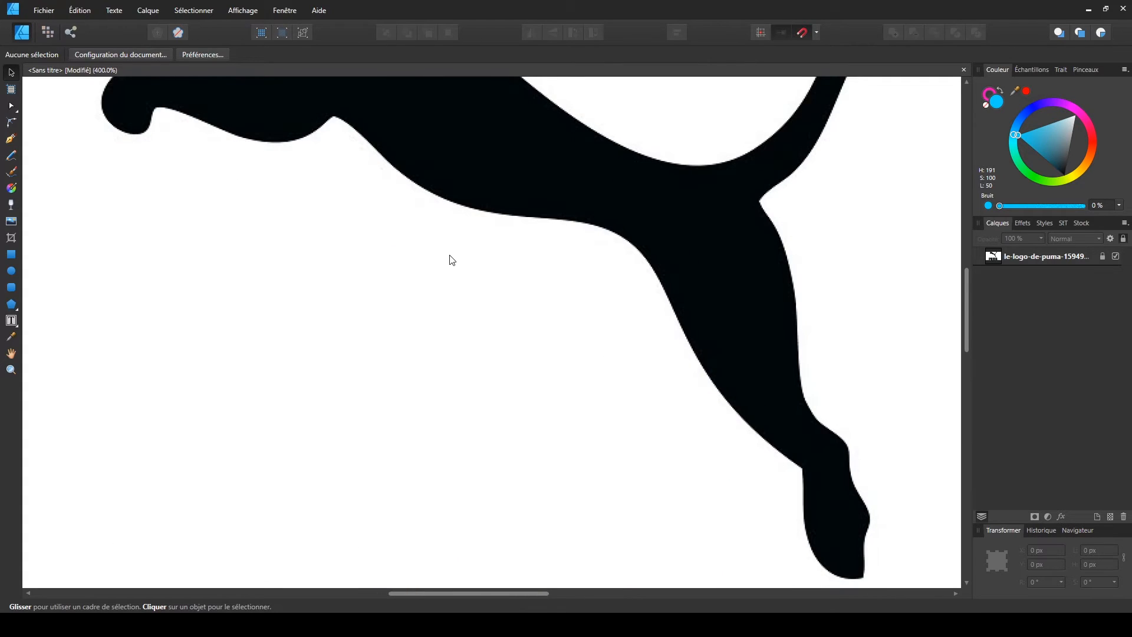
scroll(516, 416, down, 4)
drag(619, 429, 475, 377)
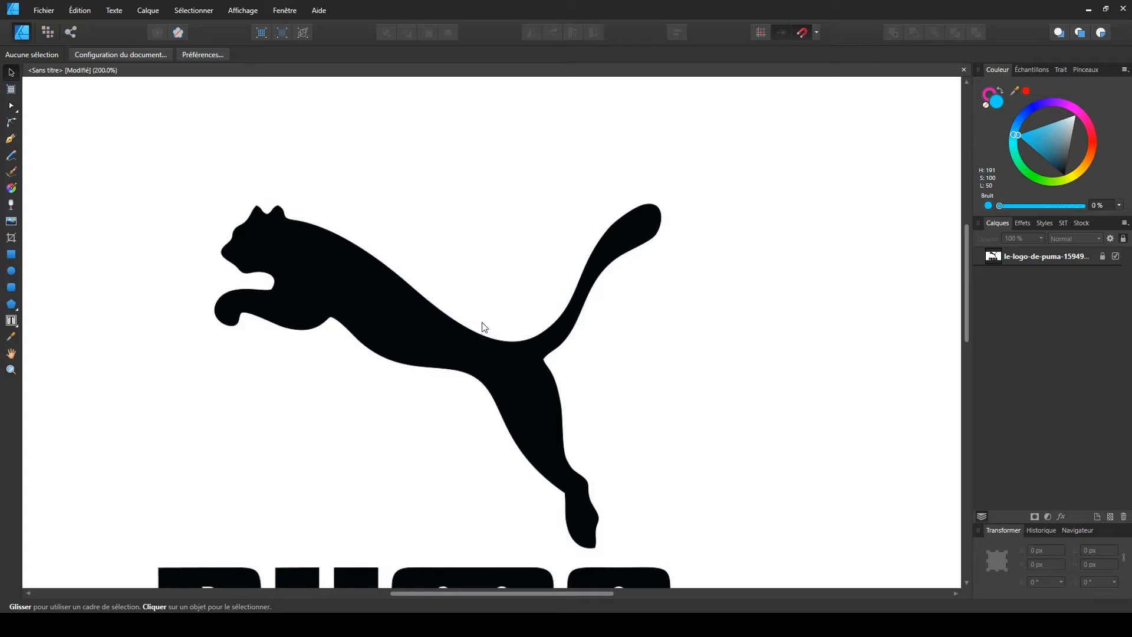
click(11, 139)
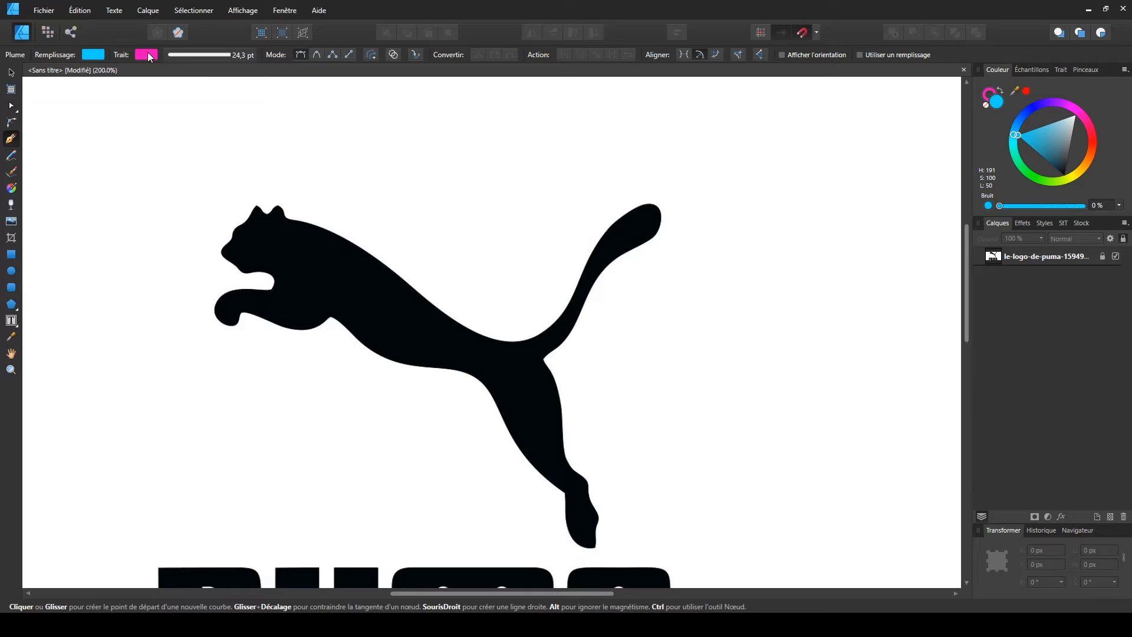
click(182, 55)
drag(215, 98, 197, 97)
Trace the puma's head from the nose to behind the ears with closely spaced points joined by short straight segments
key(ctrl+plus)
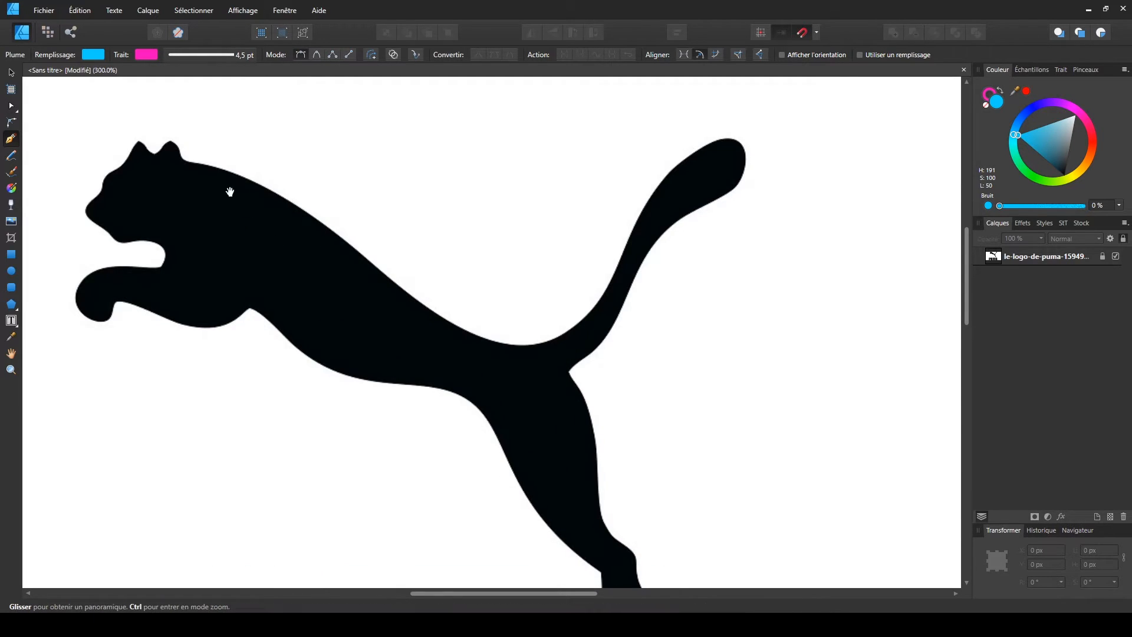
drag(228, 193, 422, 306)
key(ctrl+plus)
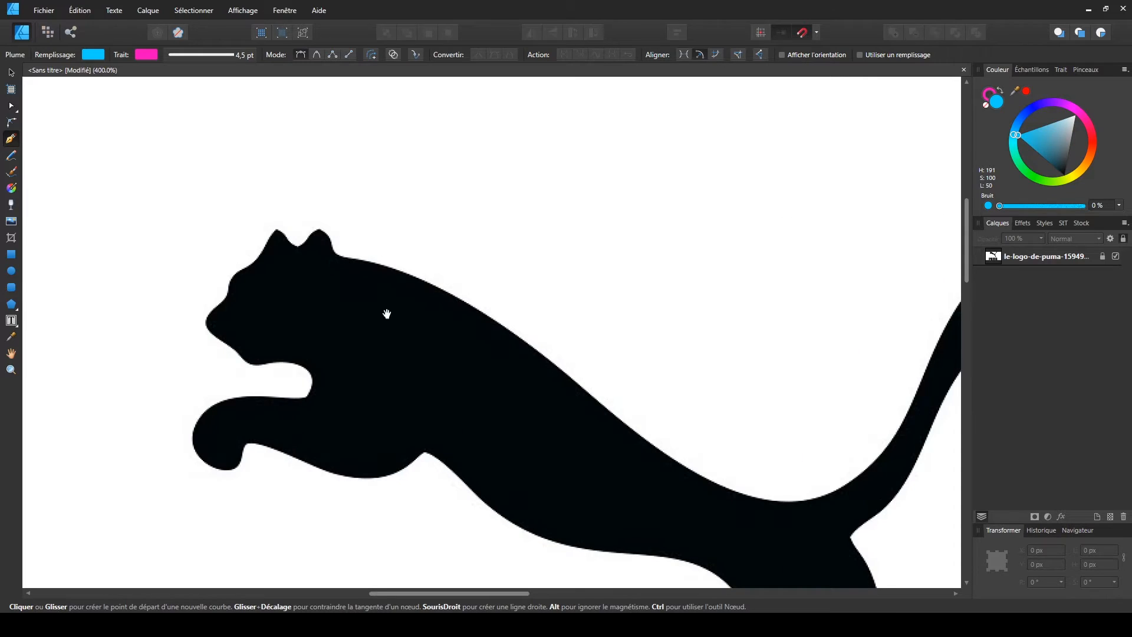
drag(481, 351, 446, 322)
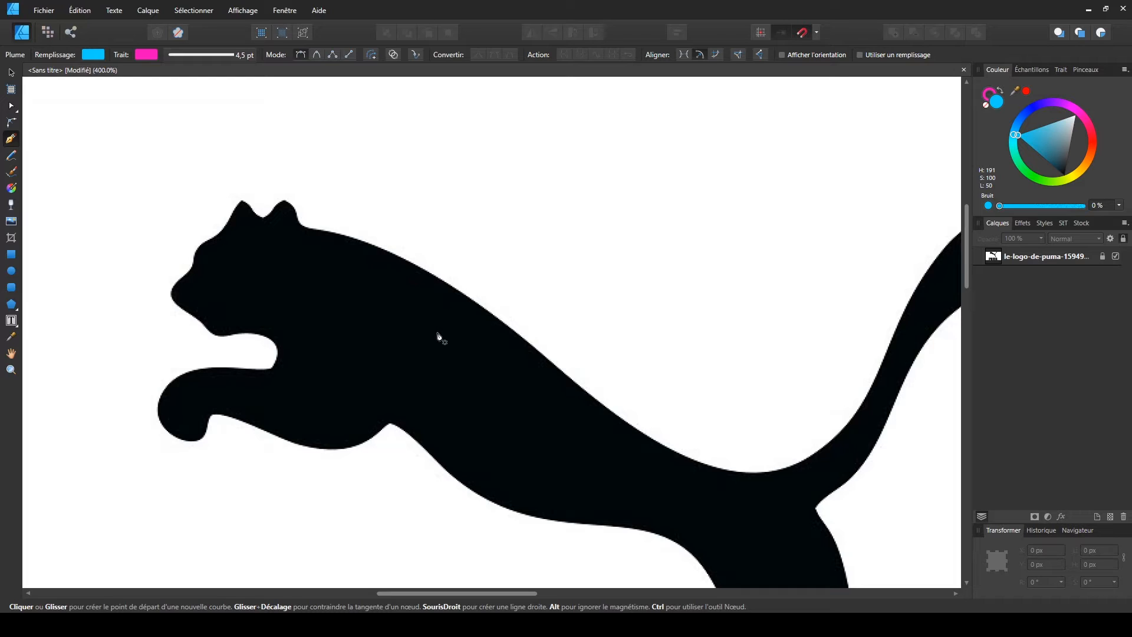
click(171, 293)
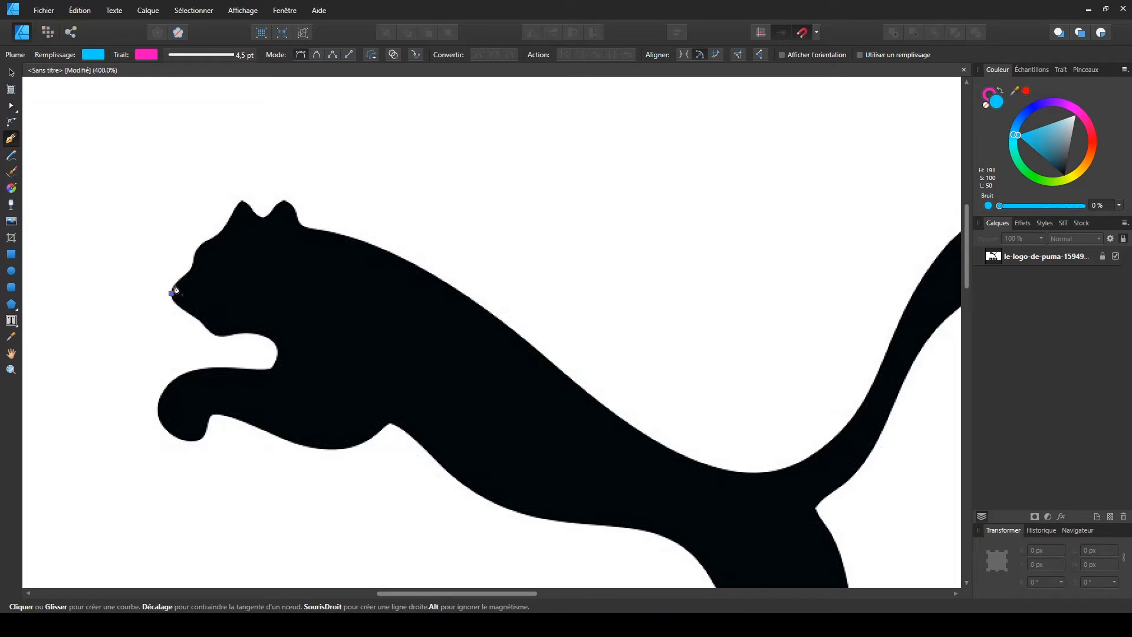
click(182, 278)
click(192, 272)
click(194, 258)
click(203, 245)
click(215, 237)
click(221, 229)
click(226, 222)
click(230, 215)
click(236, 207)
click(241, 199)
click(253, 211)
click(263, 216)
click(270, 211)
click(277, 205)
click(286, 199)
click(293, 201)
click(298, 225)
click(11, 72)
click(81, 153)
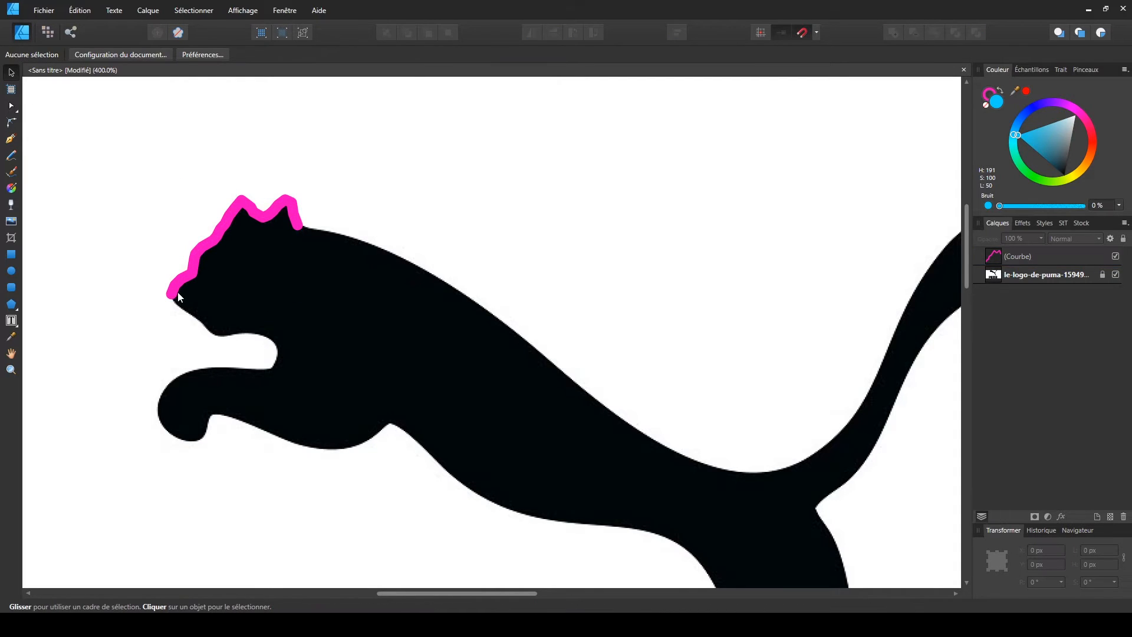
Delete the straight-segment curve traced along the puma's head
click(271, 217)
key(Delete)
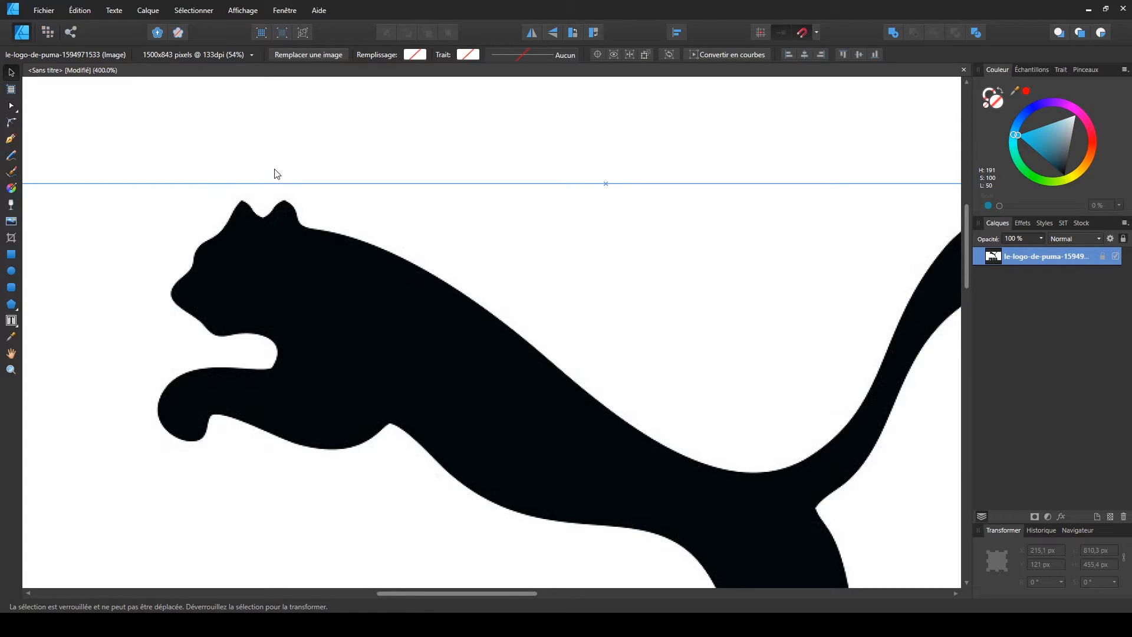
click(305, 155)
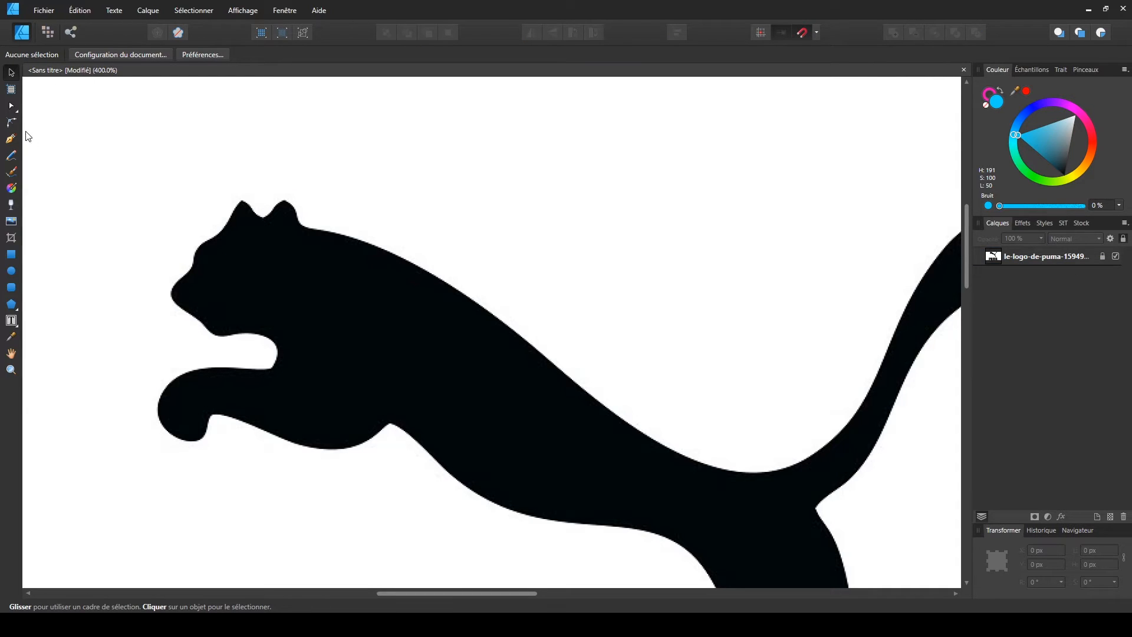
Draw a curved Pen segment from the nose tip to the brow and set its stroke width to 0.6 pt
click(11, 139)
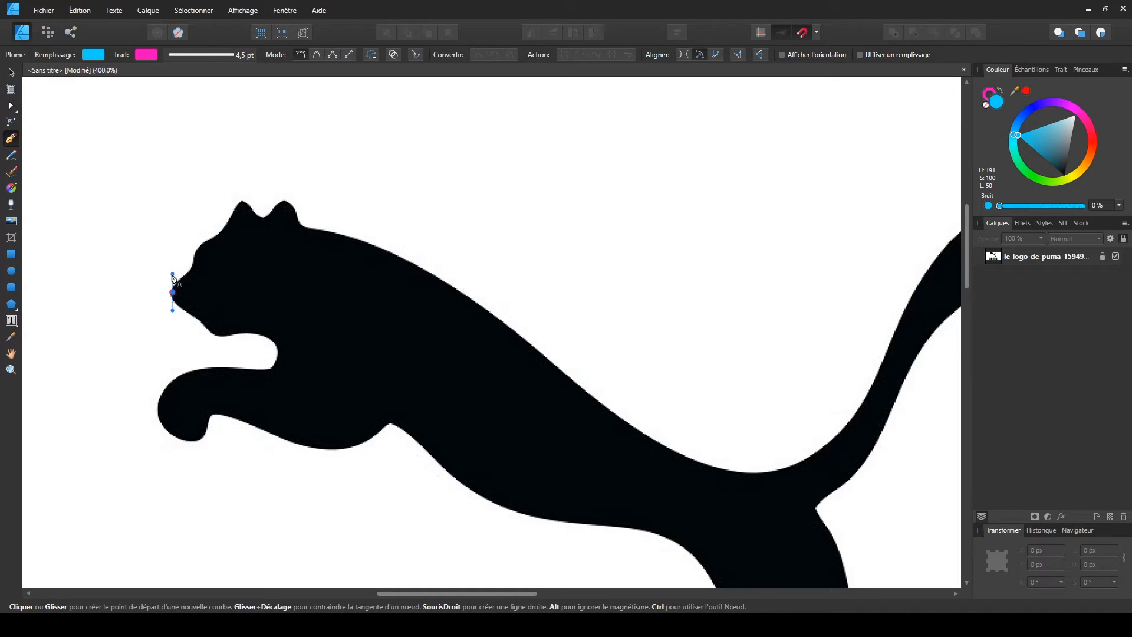
drag(172, 275, 172, 274)
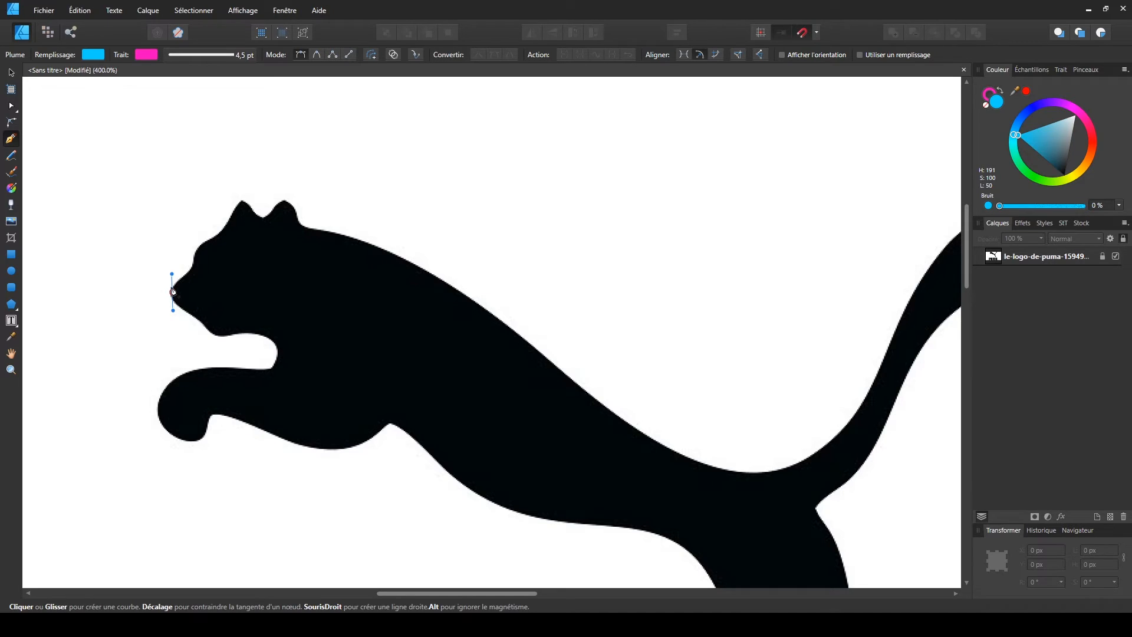
click(195, 269)
drag(194, 263, 197, 259)
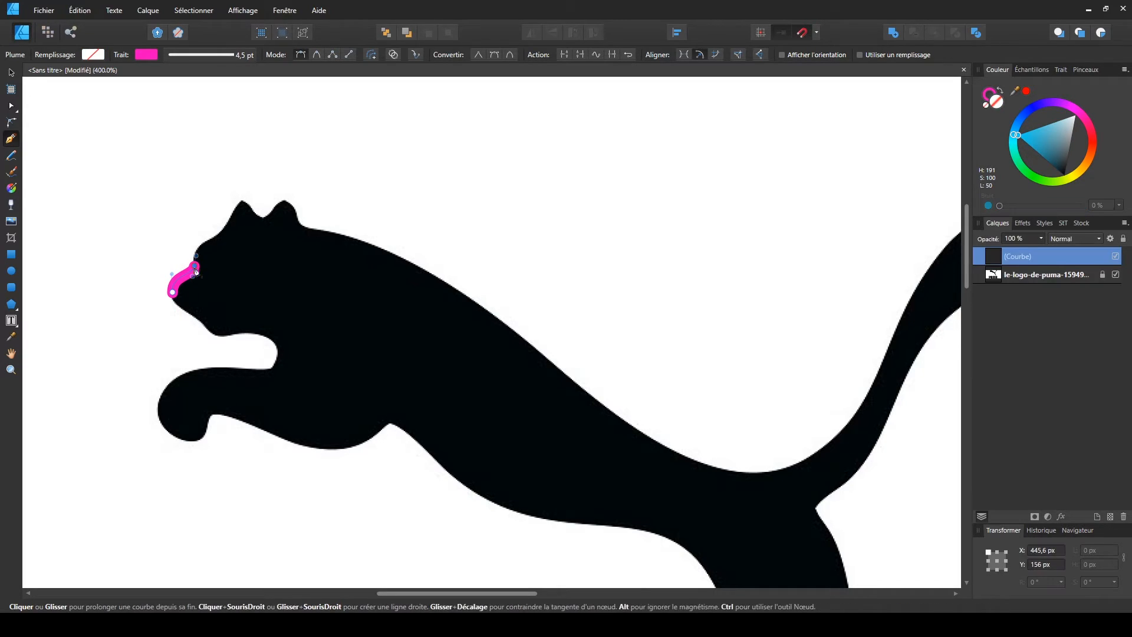
click(226, 55)
drag(197, 101, 188, 100)
Continue the curve with smooth nodes over the puma's forehead and up to the tip of the first ear
drag(201, 244, 211, 238)
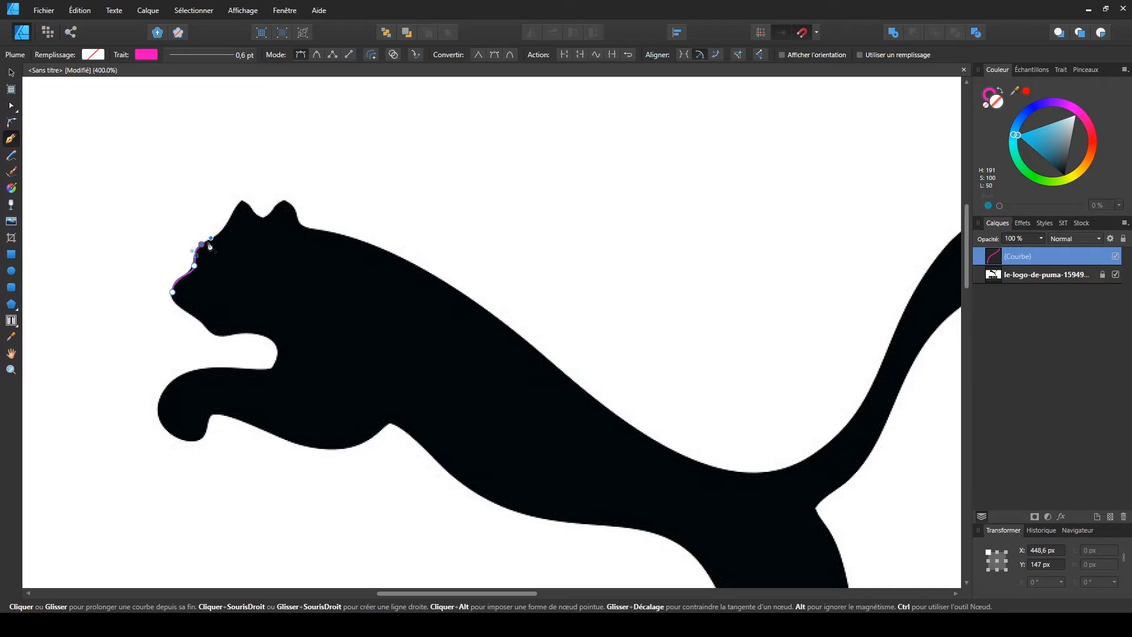
key(ctrl)
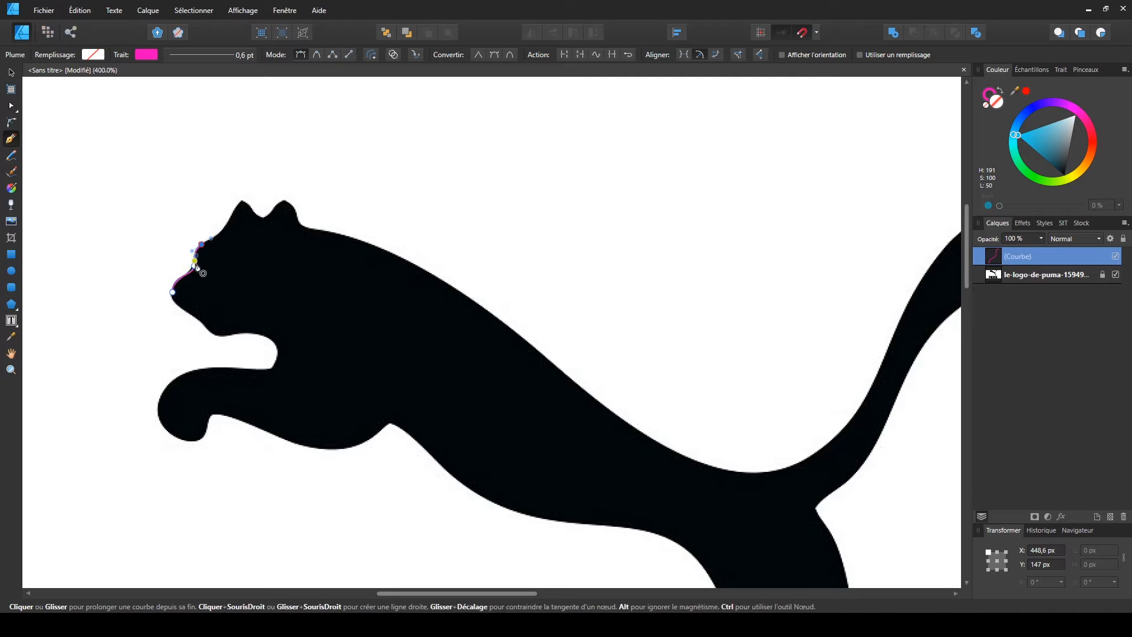
key(ctrl+plus)
key(ctrl+plus)
drag(270, 284, 444, 338)
key(ctrl+plus)
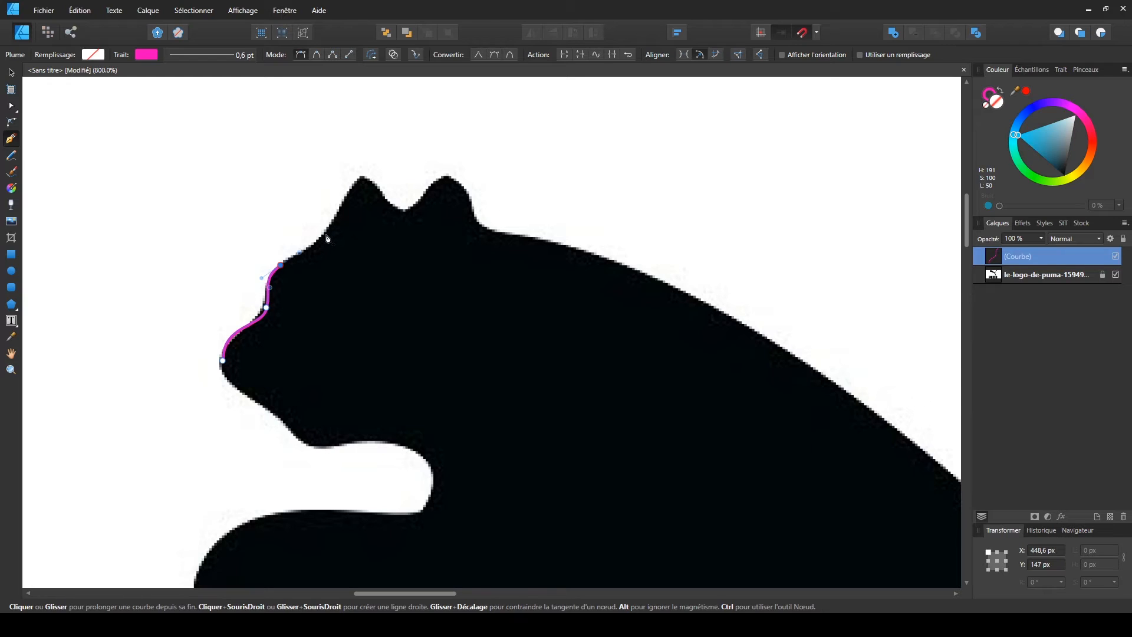
drag(326, 238, 338, 215)
drag(363, 176, 377, 179)
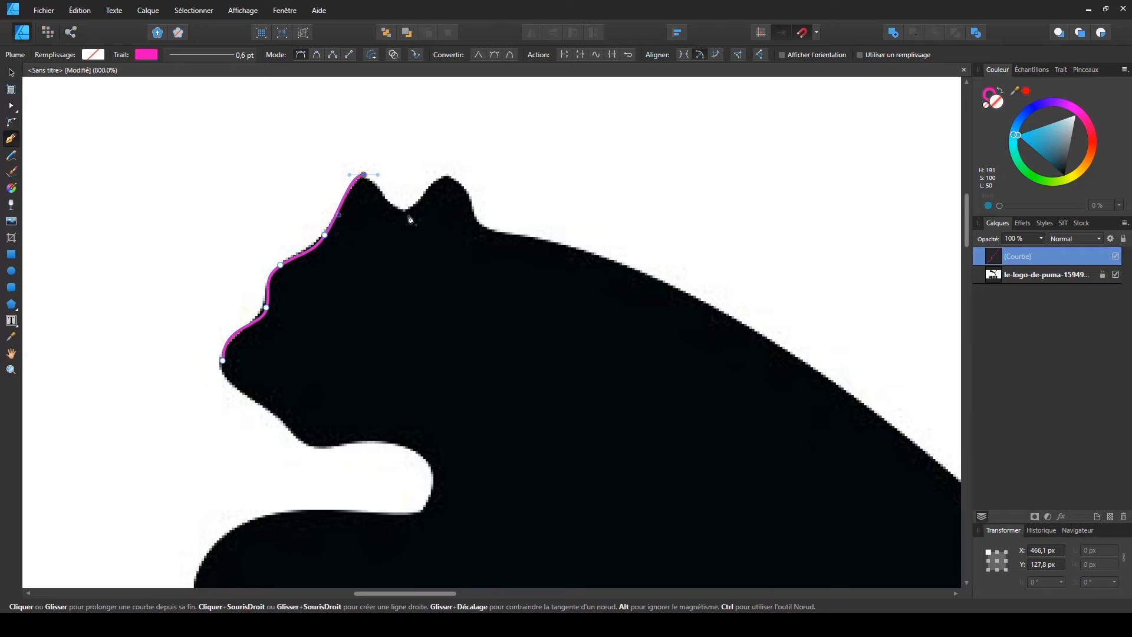
Extend the curve through the dip between the ears, over the second ear and down to the nape
drag(405, 214, 429, 214)
drag(451, 177, 474, 176)
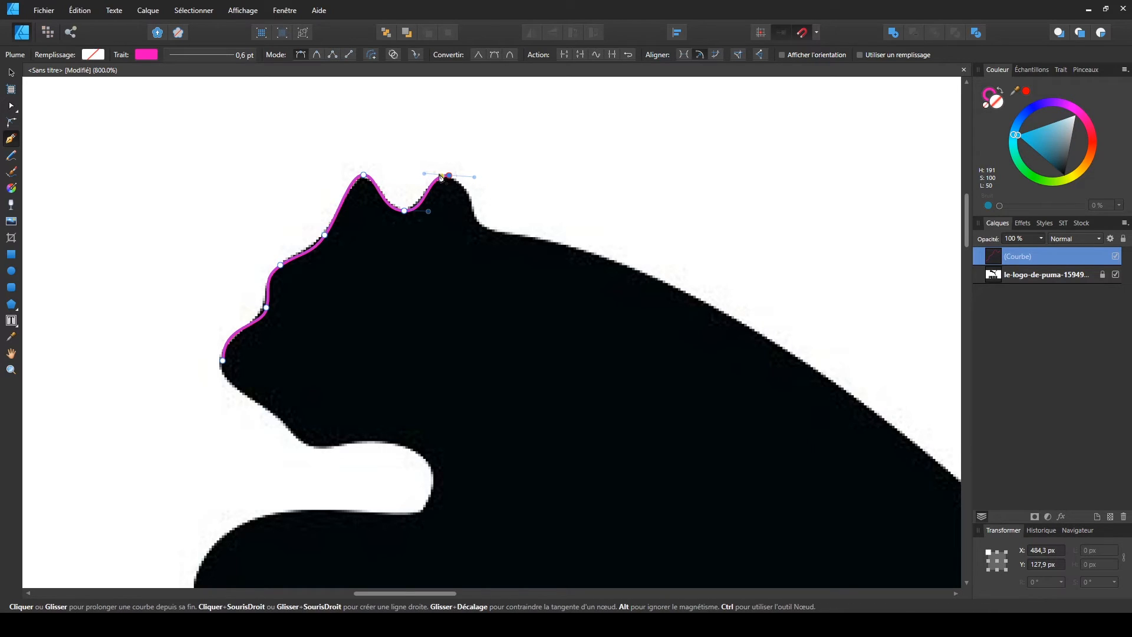
click(490, 229)
Extend the curve with long-handled smooth nodes along the puma's back, through its lowest point and up to the tail tip
key(space)
drag(755, 391, 405, 313)
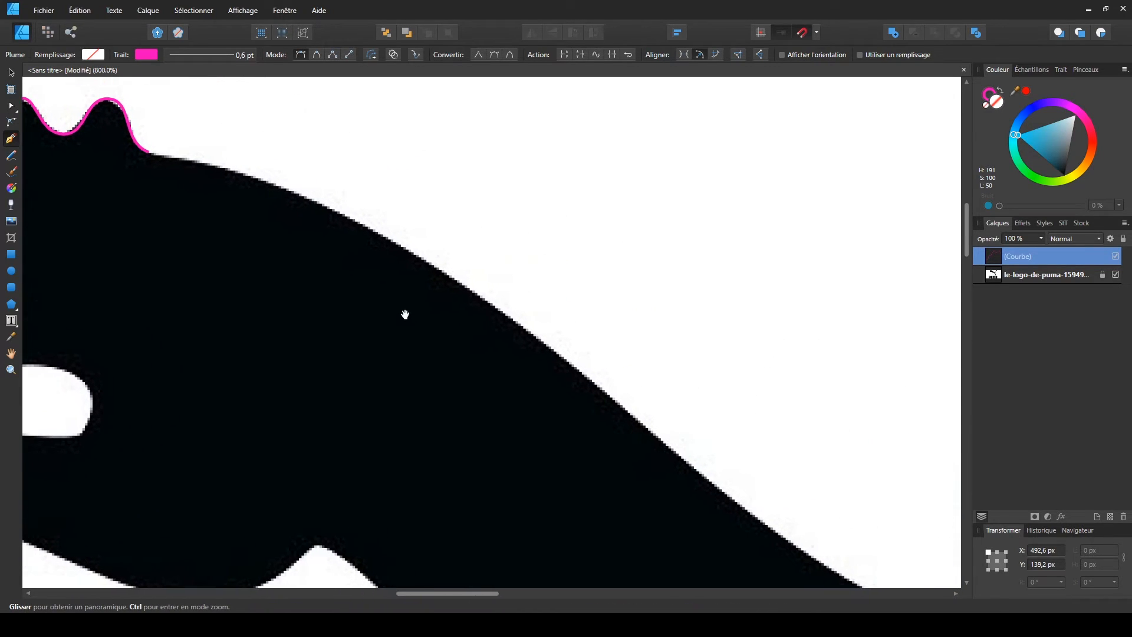
drag(405, 250, 556, 339)
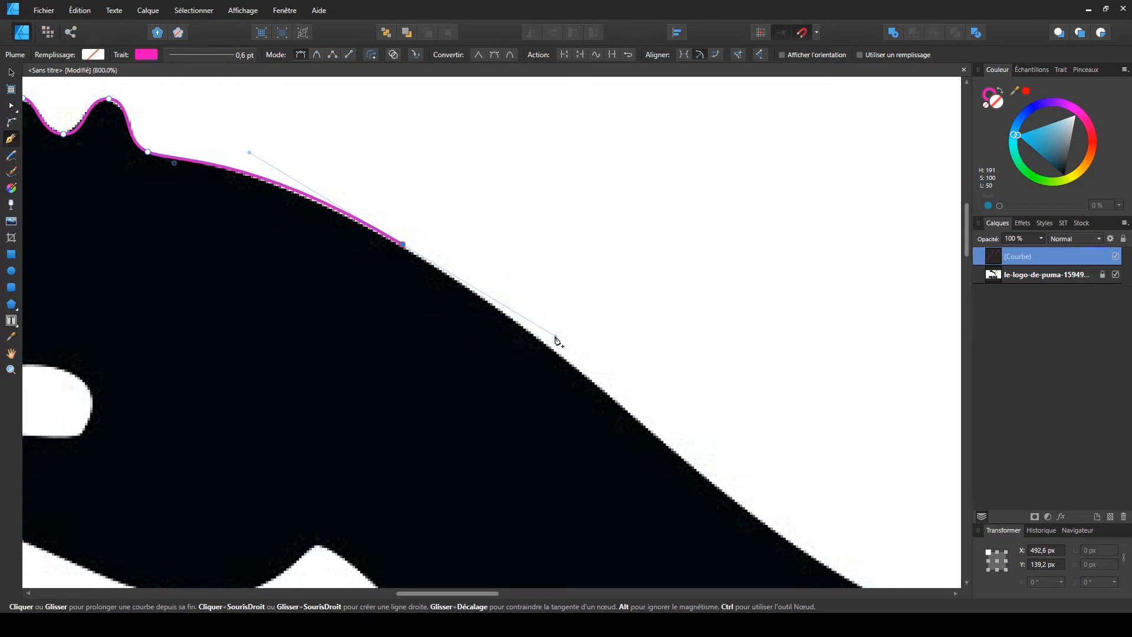
key(space)
drag(677, 399, 275, 170)
key(ctrl+minus)
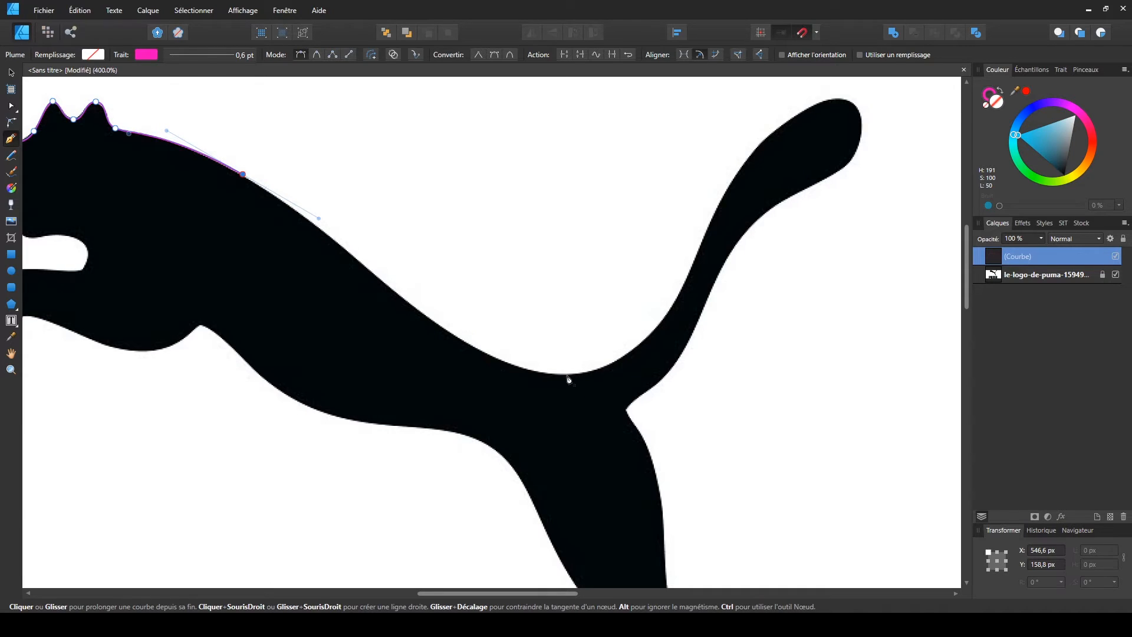
drag(564, 374, 694, 384)
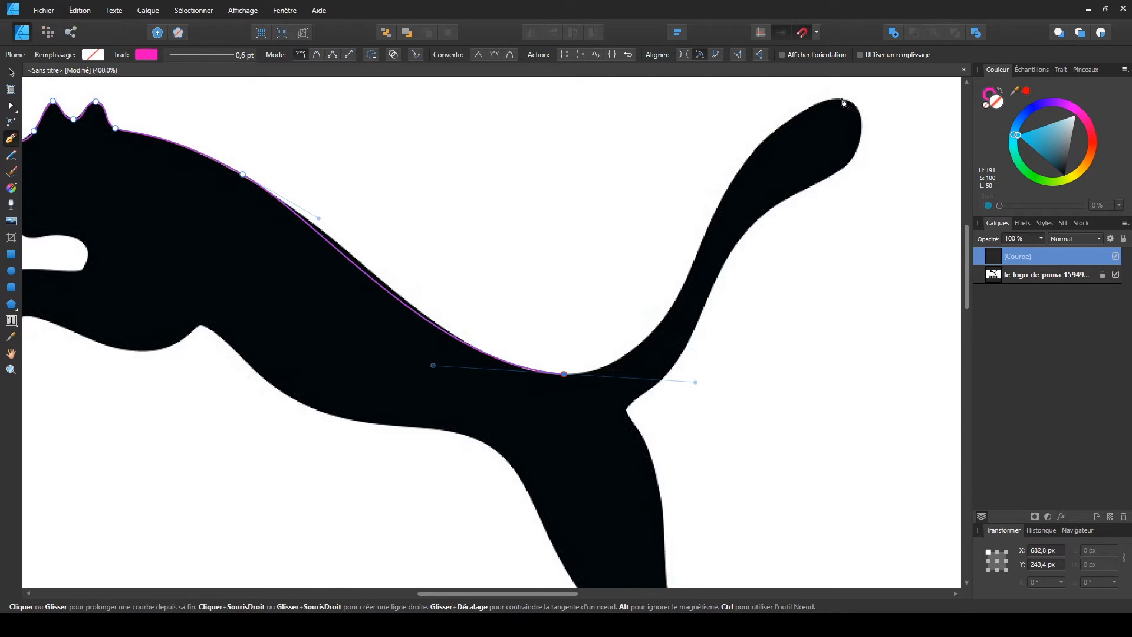
drag(840, 99, 905, 100)
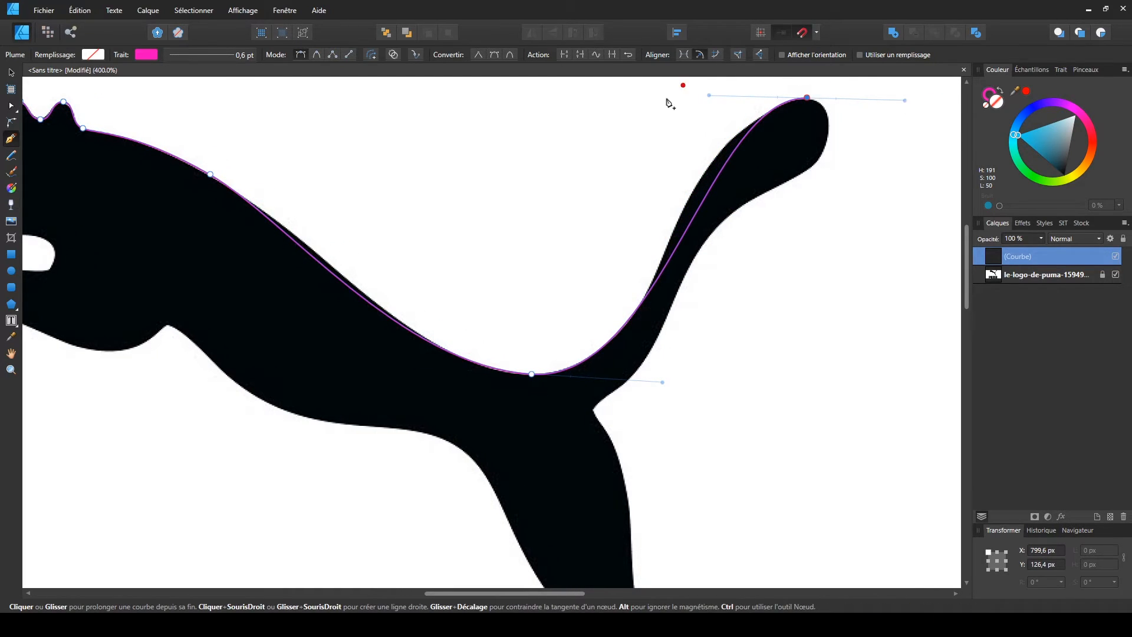
Make the tail-tip node a corner and close the curve at the nose with straight segments through about X 783, Y 282.4 px
click(807, 98)
scroll(649, 463, left, 8)
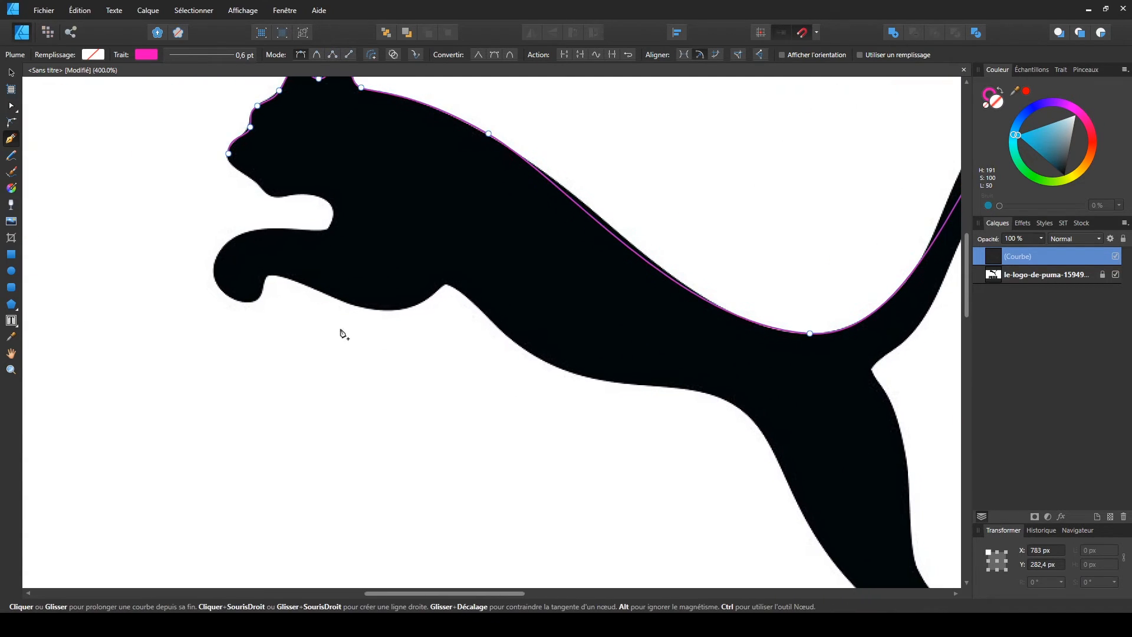
click(228, 154)
drag(712, 393, 531, 518)
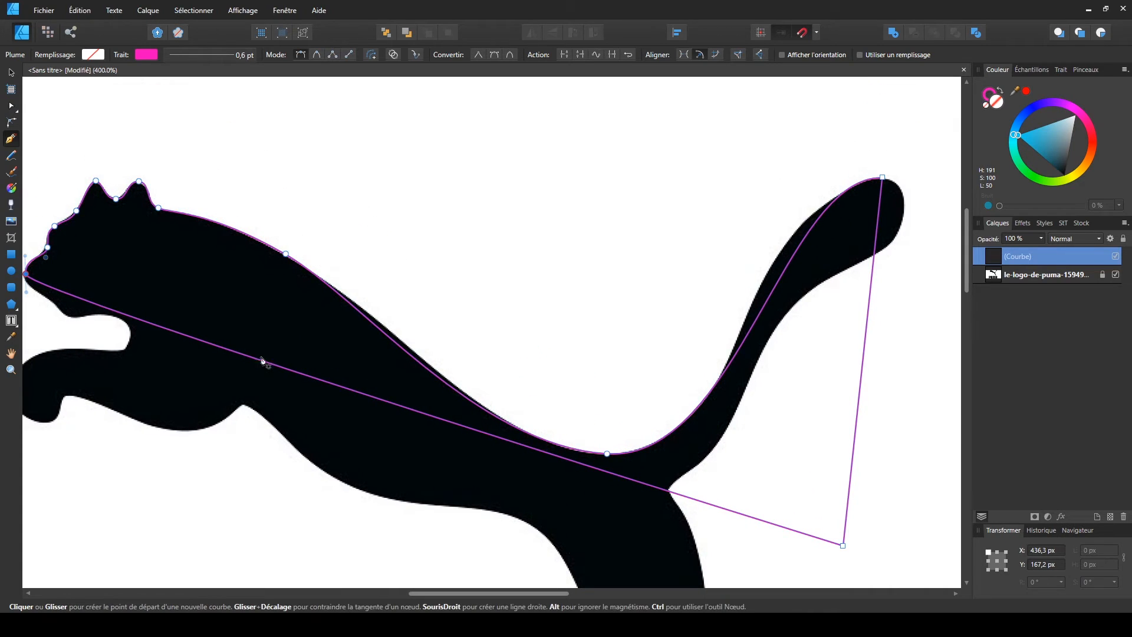
With the Node tool, refit the curve's nodes and handles between the puma's nose and brow, placing the upper node at about X 445, Y 156 px
drag(454, 462, 383, 271)
drag(348, 233, 554, 432)
drag(677, 328, 571, 298)
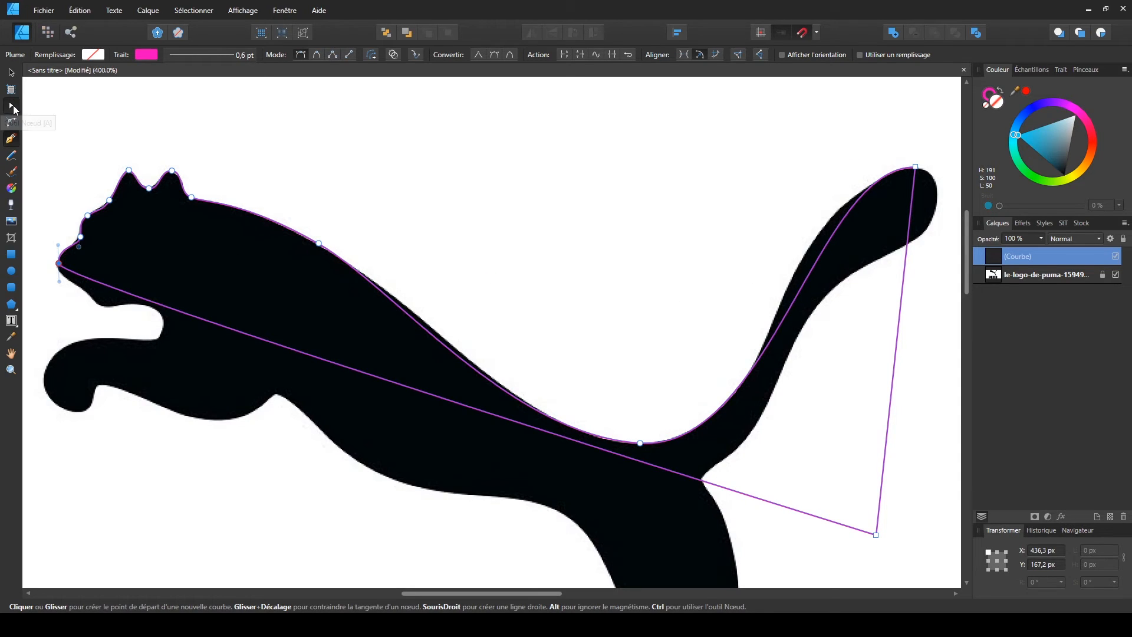
click(10, 105)
drag(148, 228, 291, 239)
scroll(291, 238, up, 5)
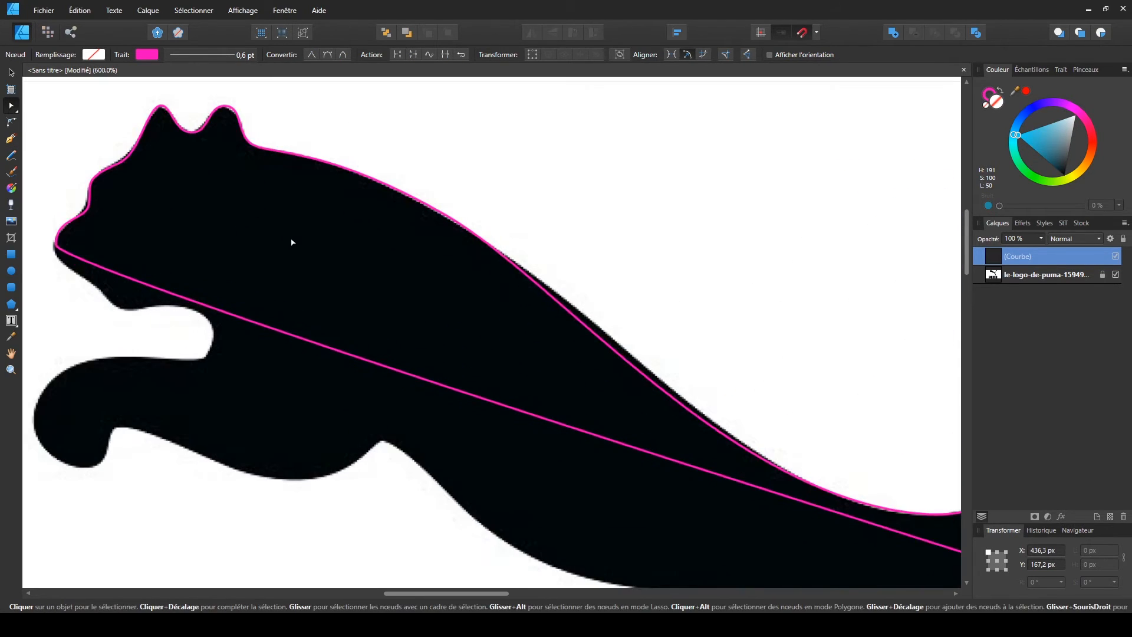
scroll(270, 238, down, 2)
scroll(269, 240, up, 3)
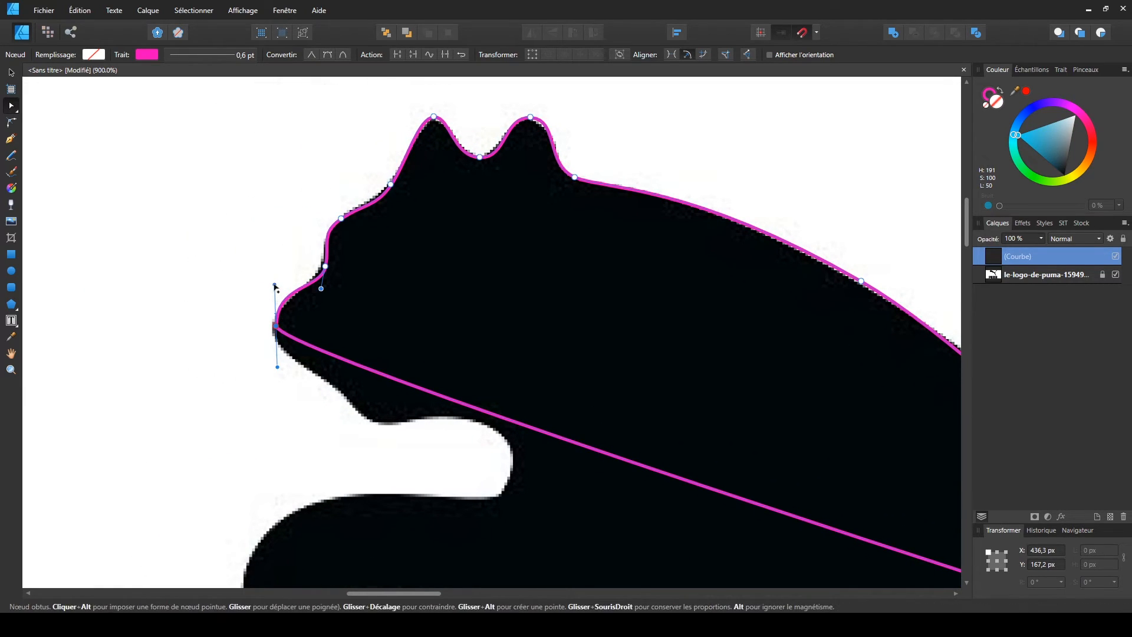
drag(277, 287, 318, 281)
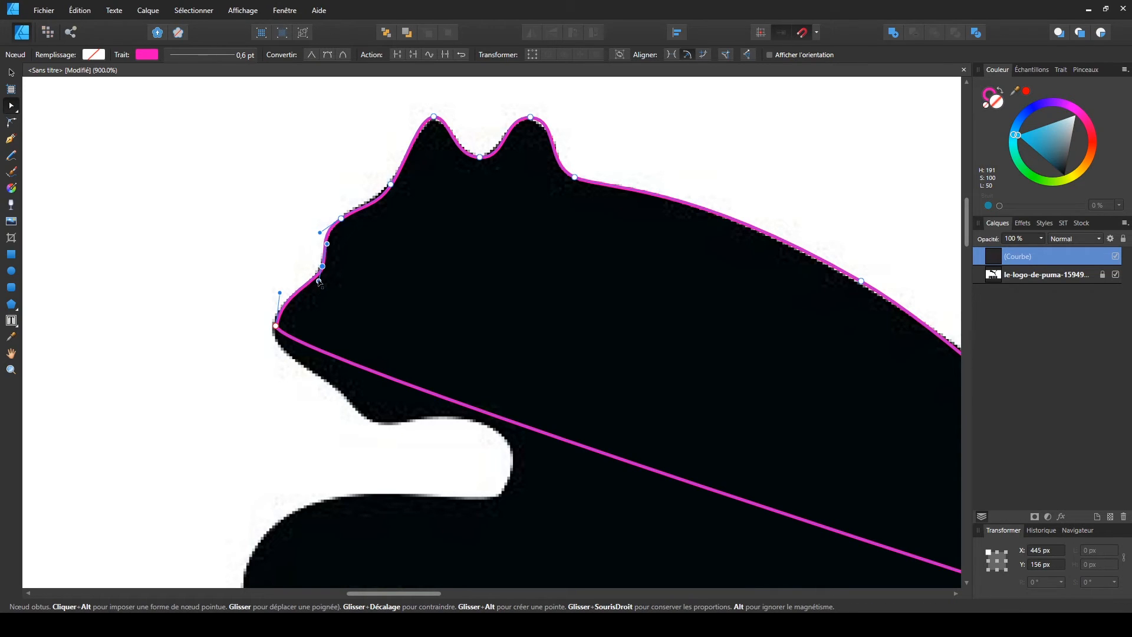
Refine the two forehead nodes and their handles, moving them to about X 449, Y 146.5 px and X 457.5, Y 140.5 px
drag(341, 219, 344, 218)
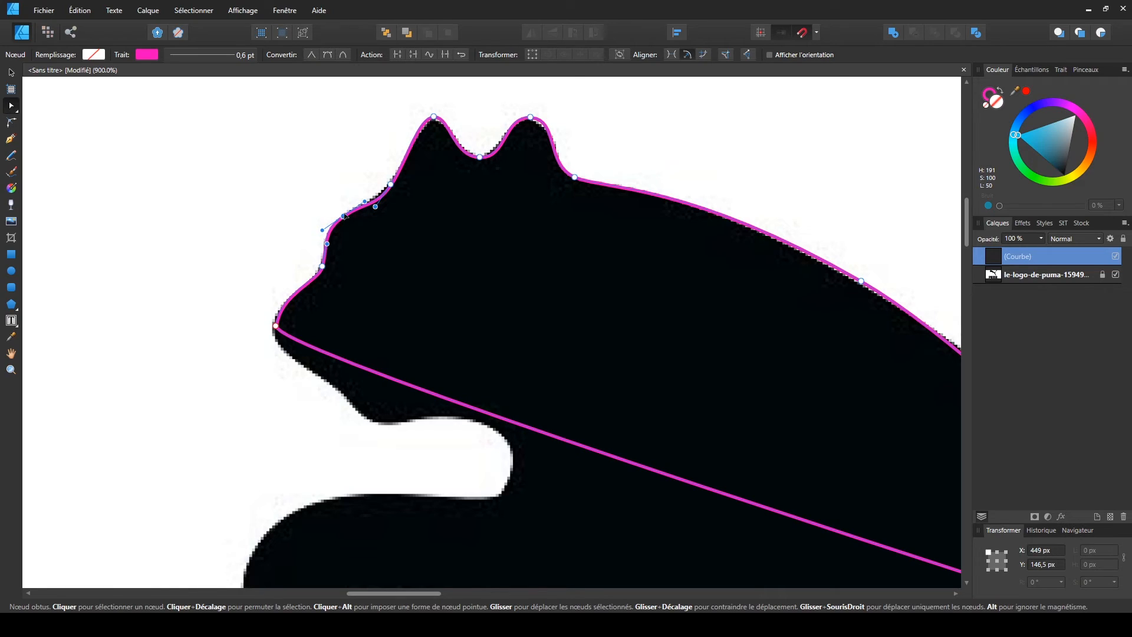
click(375, 207)
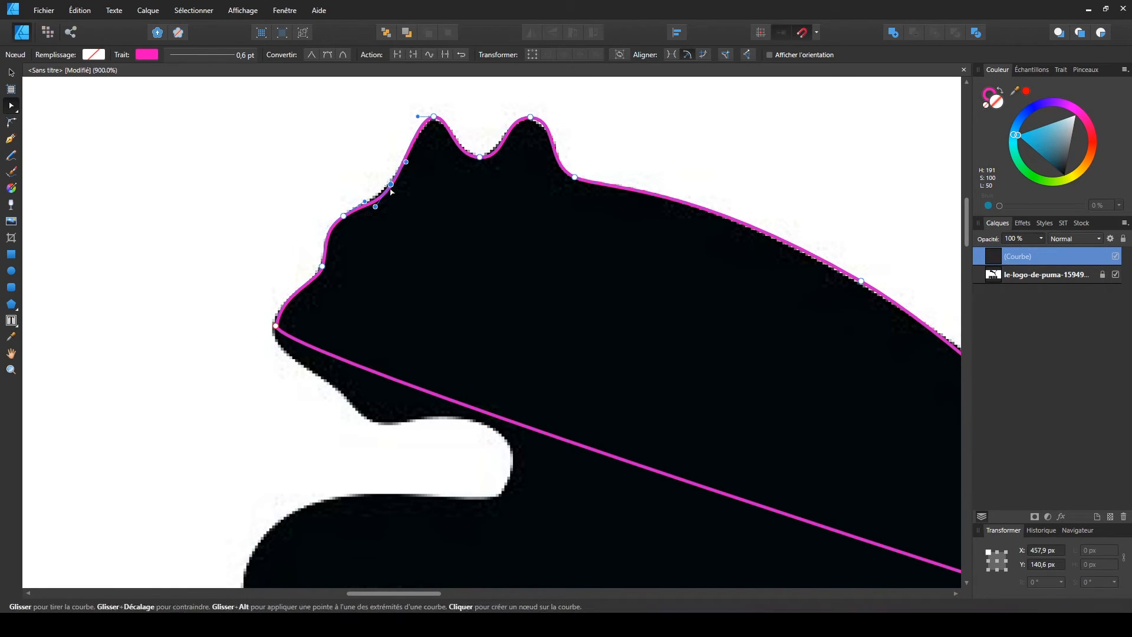
drag(376, 207, 377, 202)
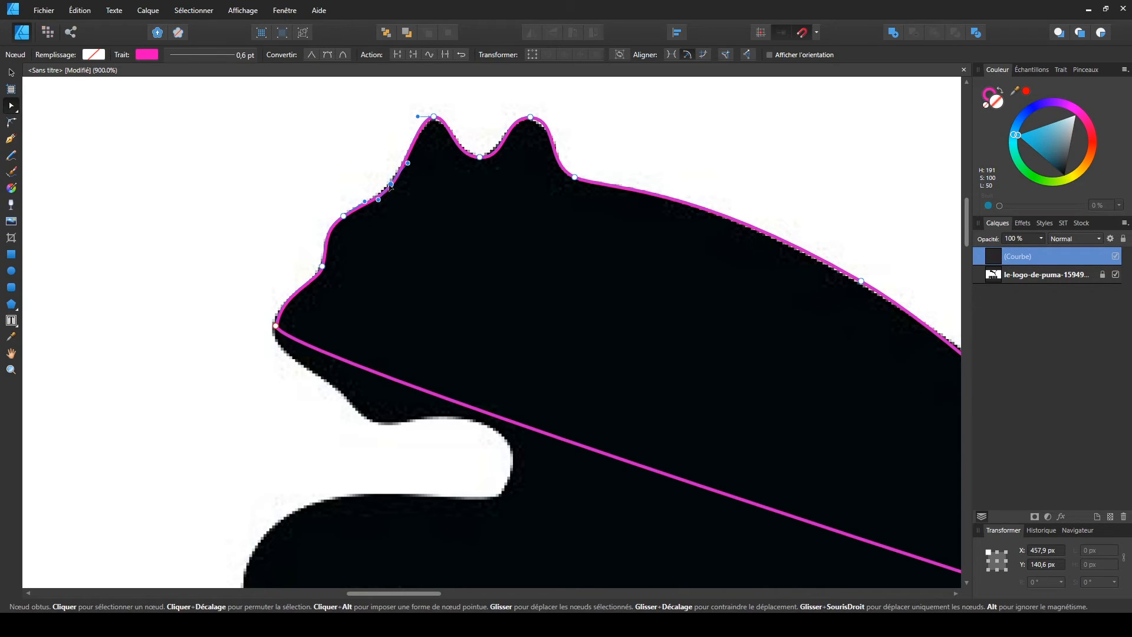
drag(391, 184, 388, 184)
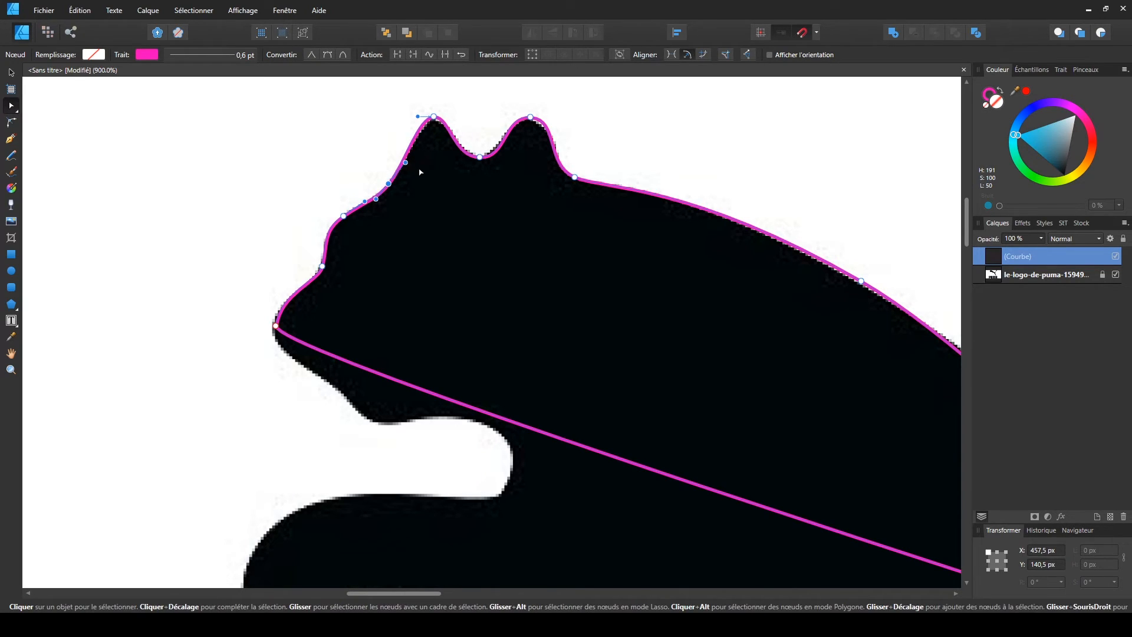
Adjust the first ear's tip node and the handles of the dip between the ears to follow the logo outline
click(433, 116)
drag(418, 117, 445, 117)
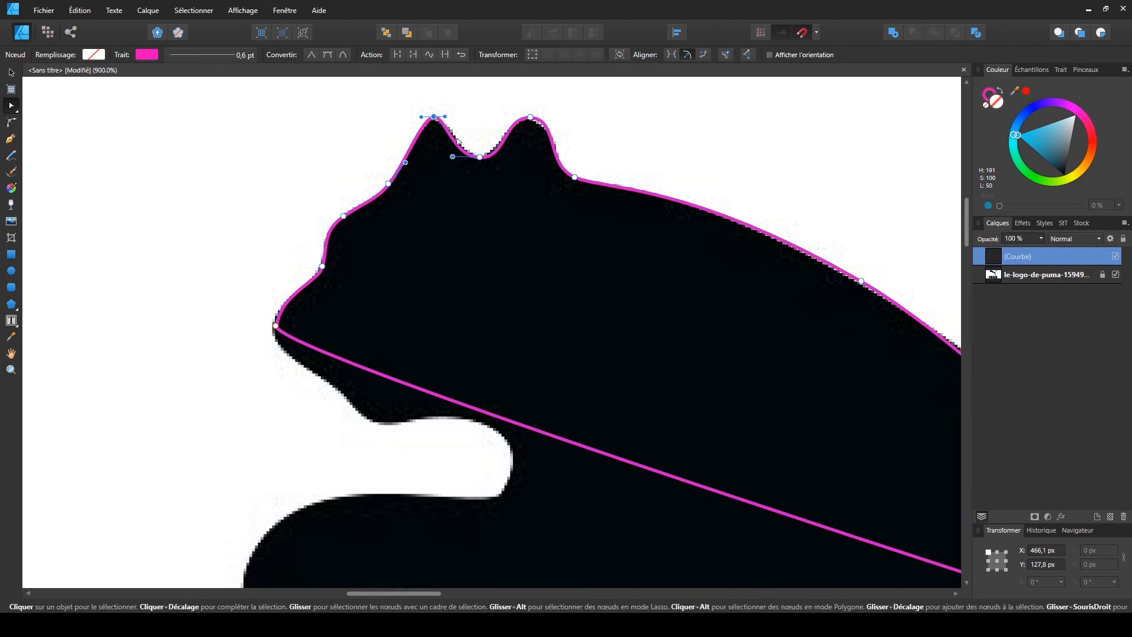
drag(447, 116, 432, 121)
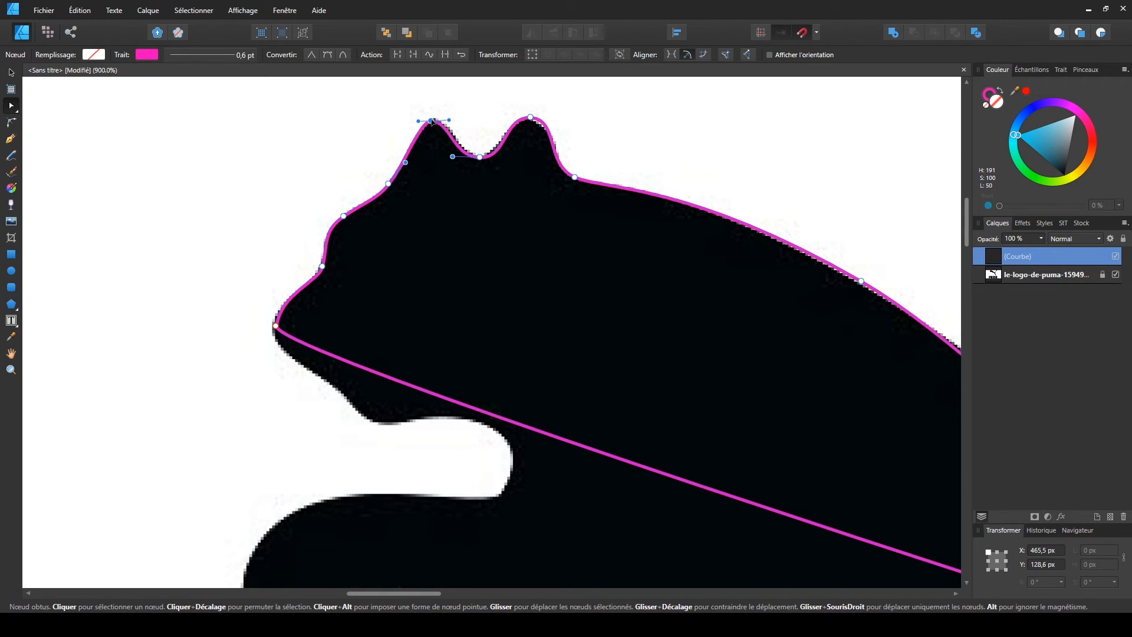
click(454, 157)
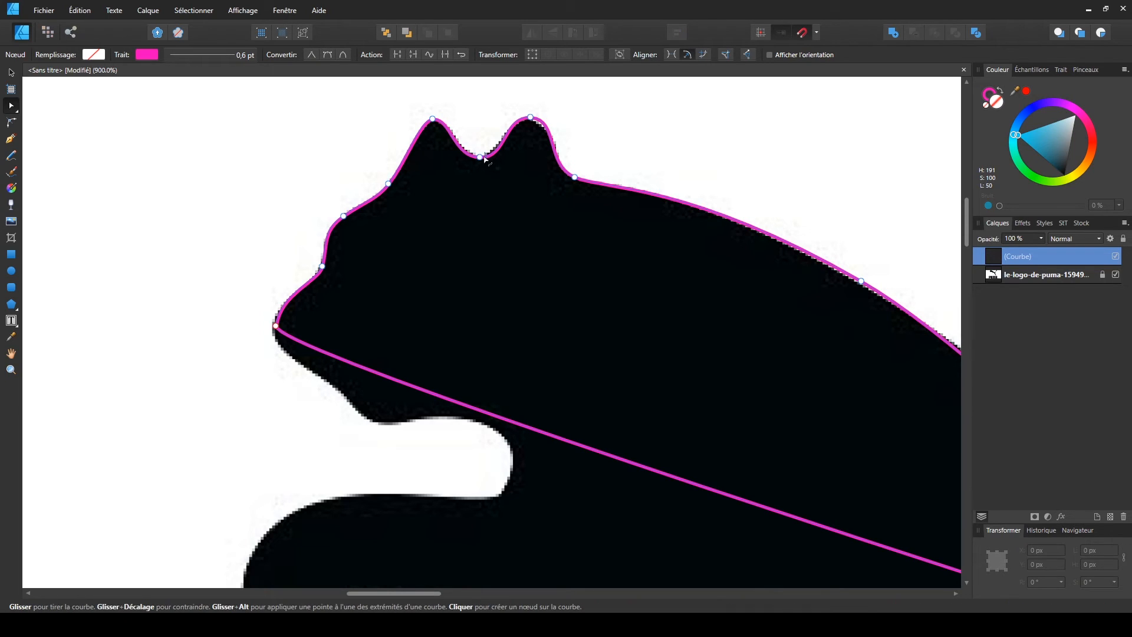
drag(453, 158, 500, 157)
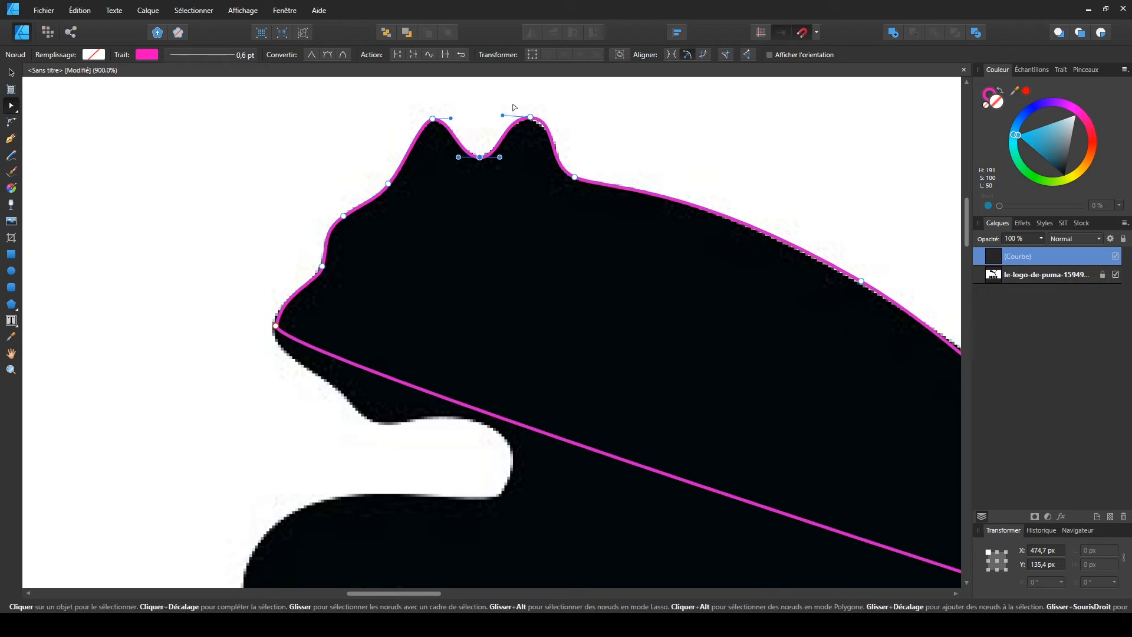
Reshape the second ear with its handles and move its tip node to about X 484.1, Y 128.3 px
drag(504, 117, 506, 117)
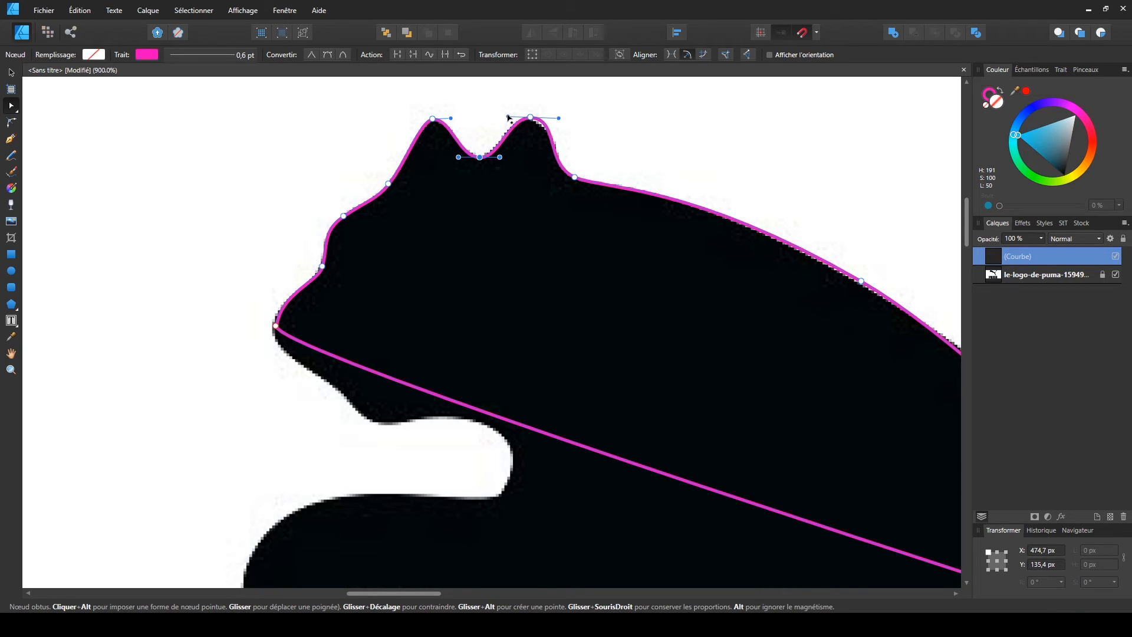
drag(560, 118, 548, 120)
click(544, 165)
drag(545, 164, 539, 158)
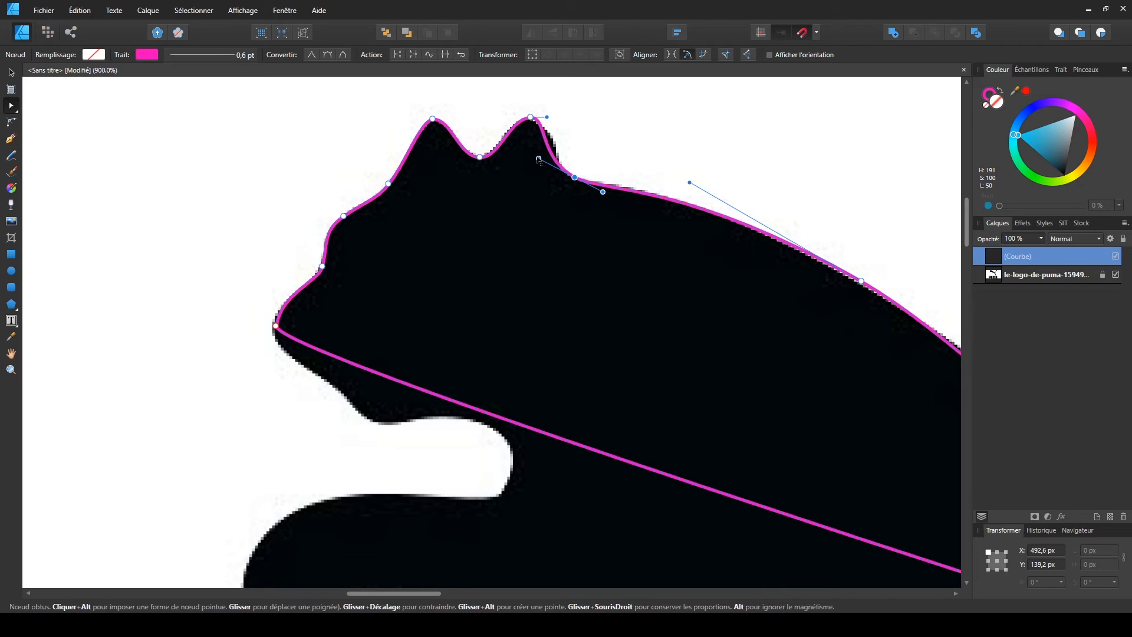
drag(547, 118, 552, 122)
drag(559, 126, 566, 129)
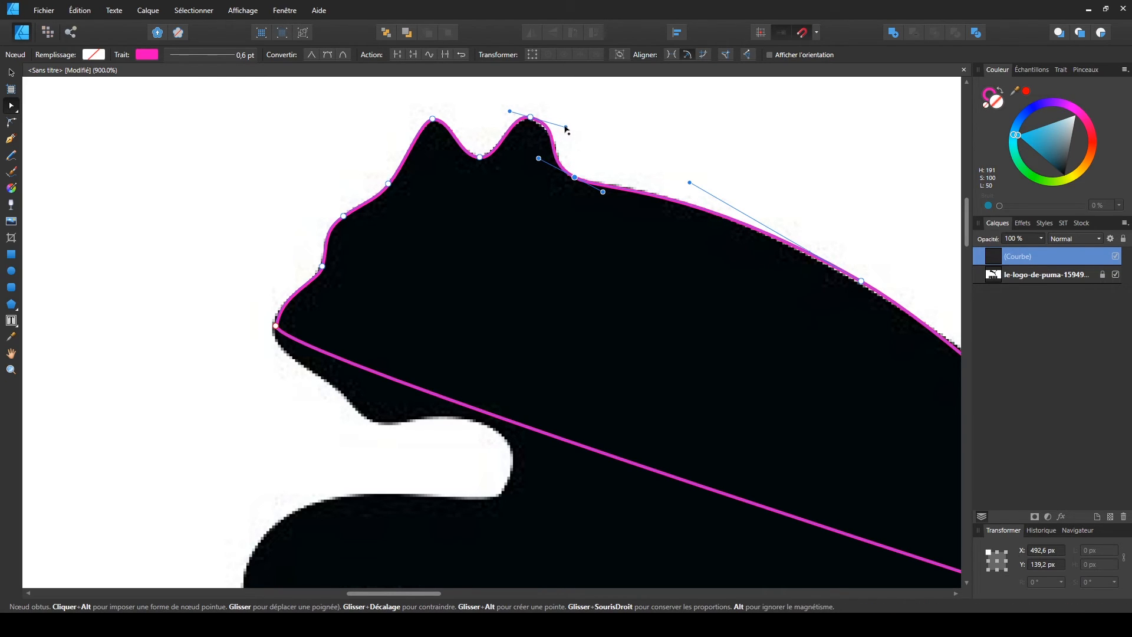
click(530, 119)
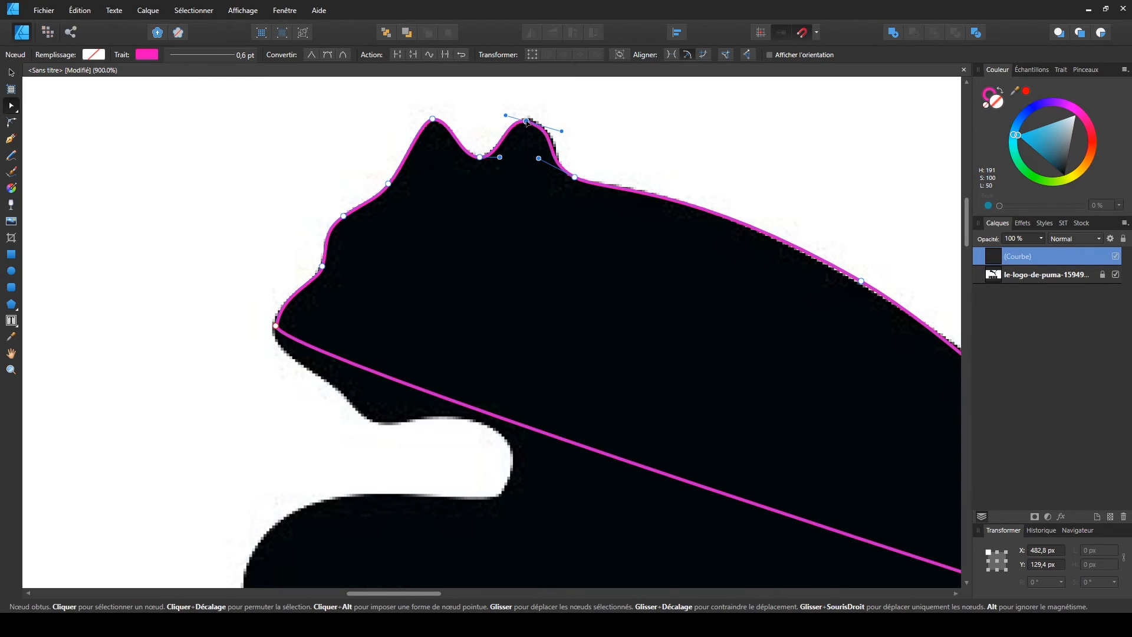
drag(528, 121, 519, 119)
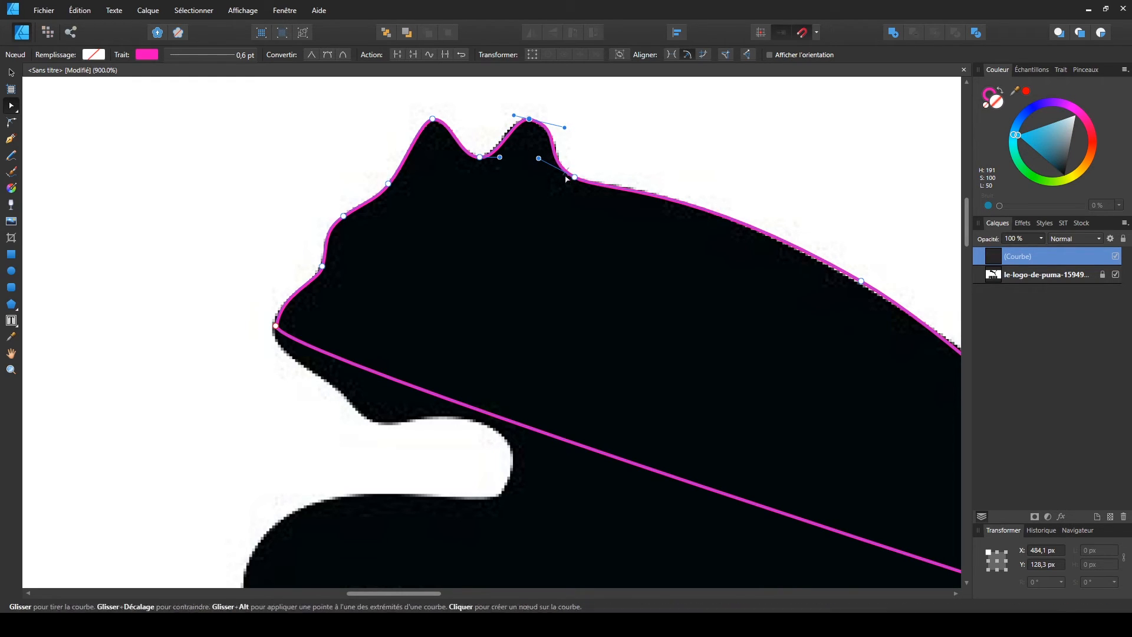
drag(511, 117, 508, 115)
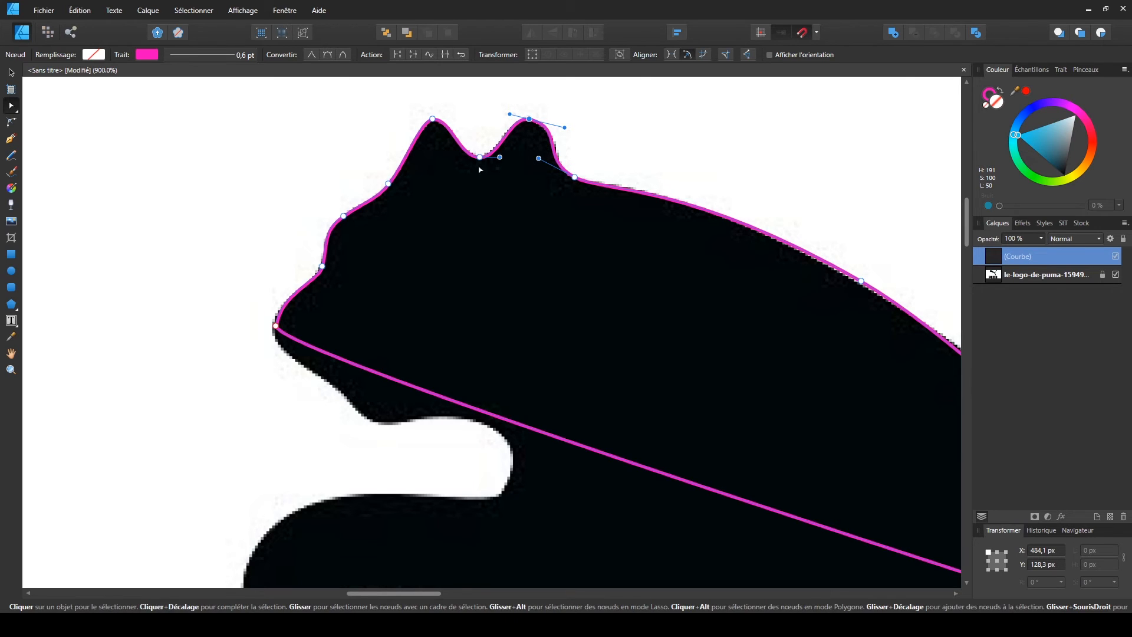
Add a node on the rear side of the second ear and move it to about X 488.9, Y 133.7 px
click(11, 138)
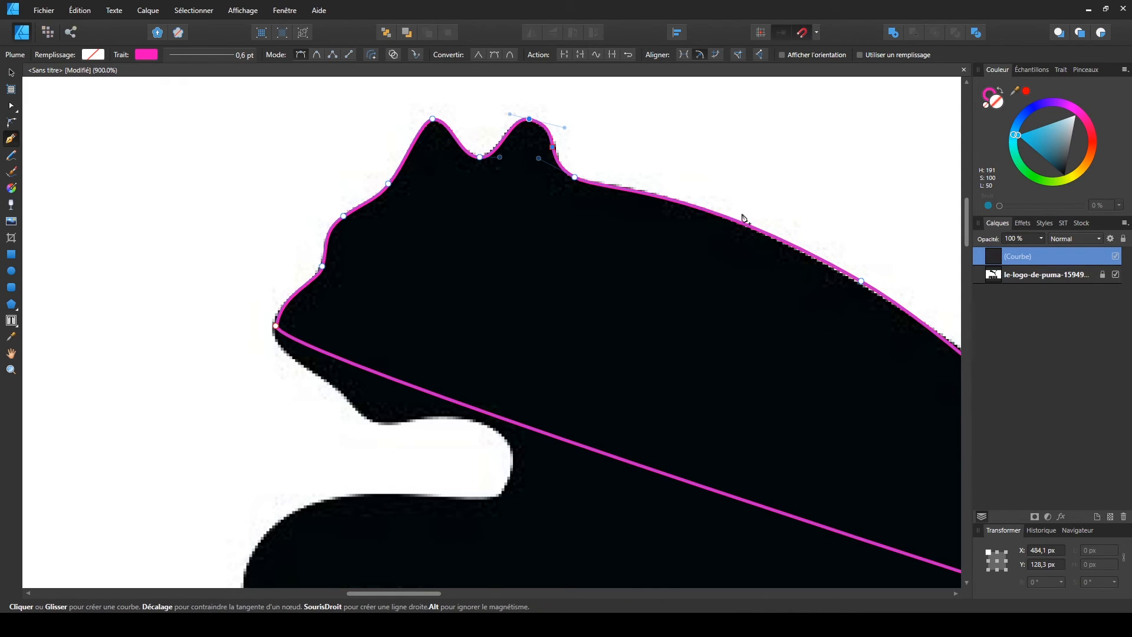
click(12, 105)
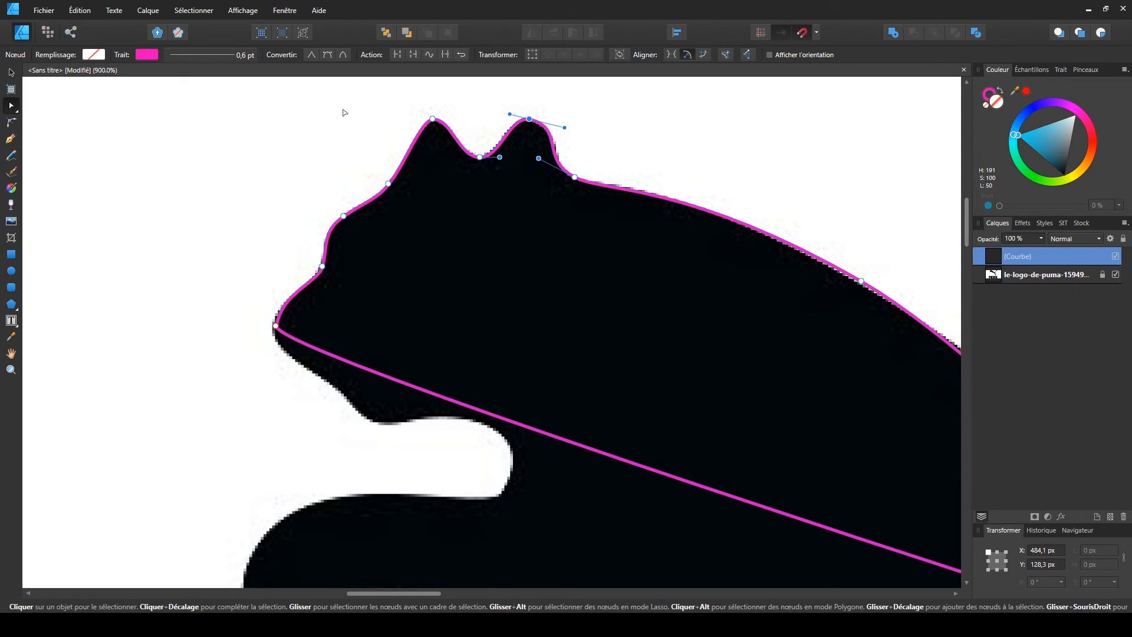
click(552, 145)
drag(554, 145, 555, 151)
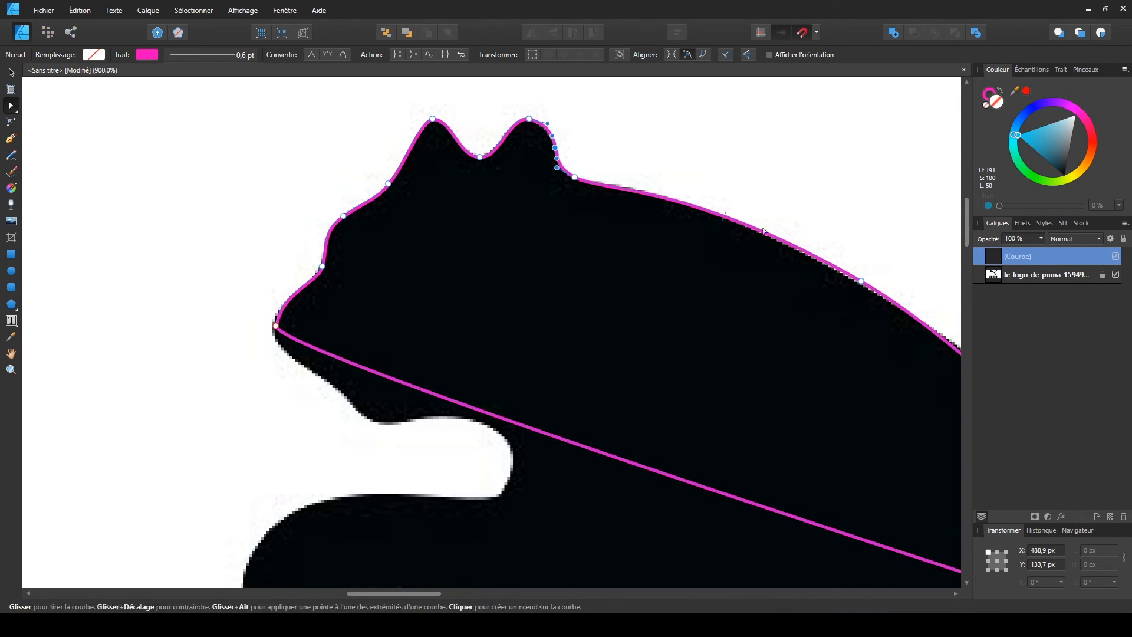
Align the nape node's handle with the neck and shorten the facing handle of the back node
click(575, 177)
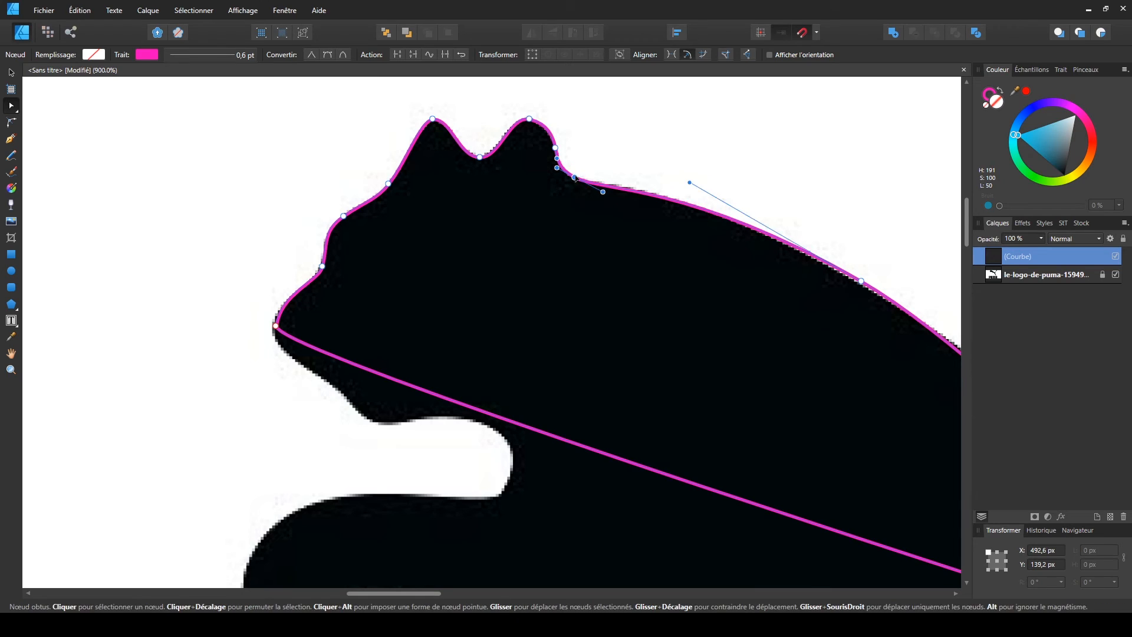
drag(603, 193, 606, 182)
drag(689, 183, 719, 201)
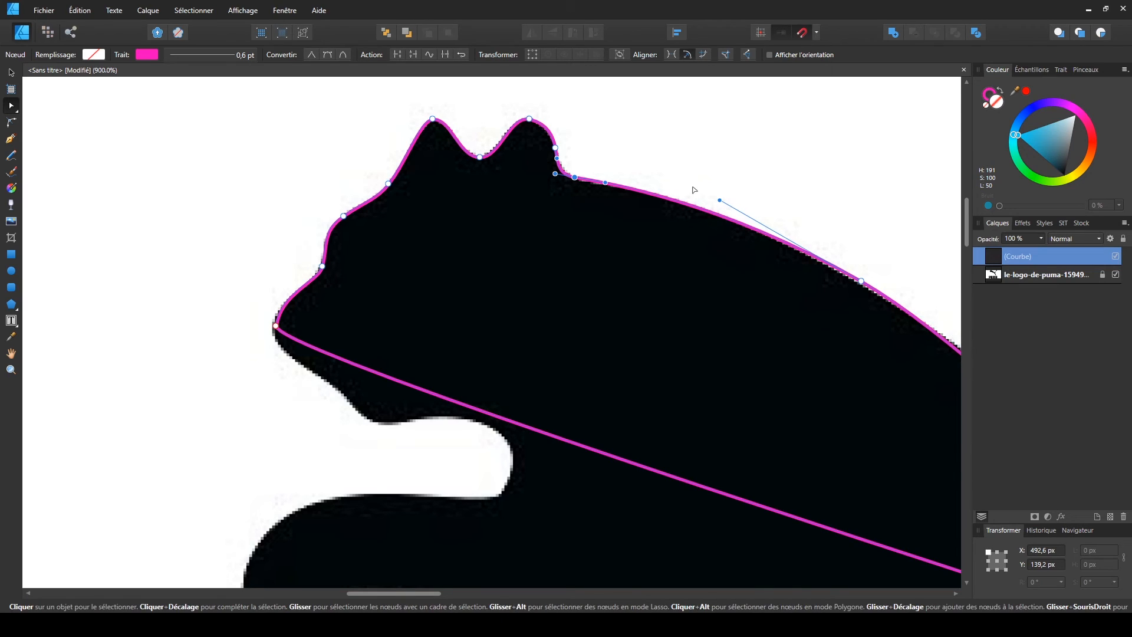
Adjust the handles of the back node and the lowest-point node so the curve hugs the puma's back
drag(841, 301, 580, 208)
click(599, 189)
drag(770, 287, 910, 374)
drag(598, 190, 599, 191)
key(space)
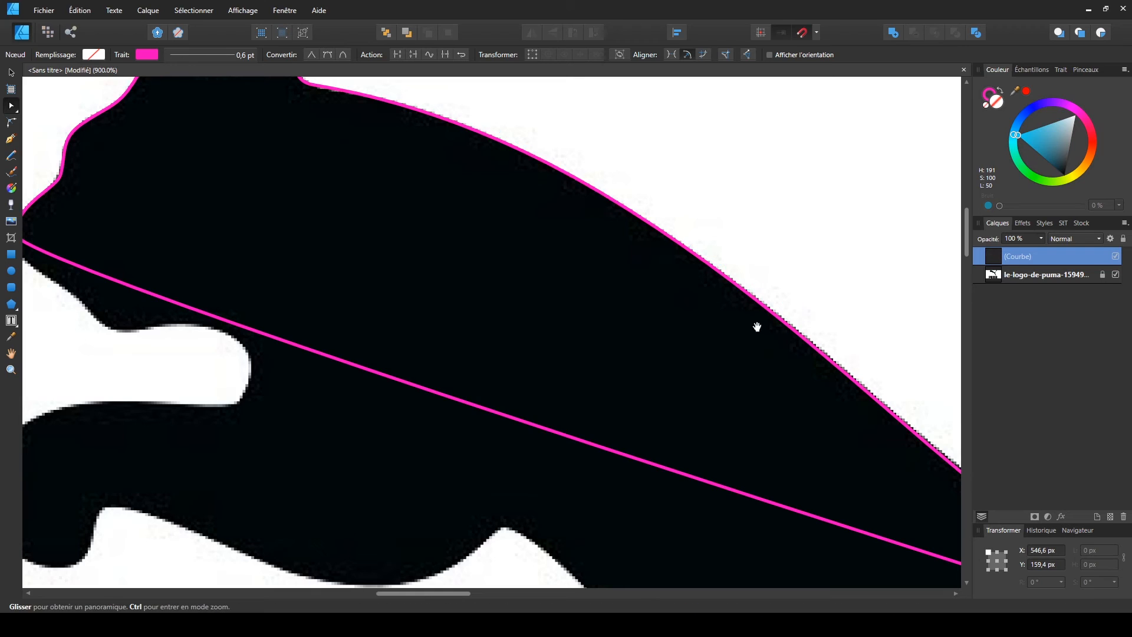
drag(755, 326, 448, 222)
drag(718, 305, 445, 216)
click(743, 443)
drag(448, 425, 467, 426)
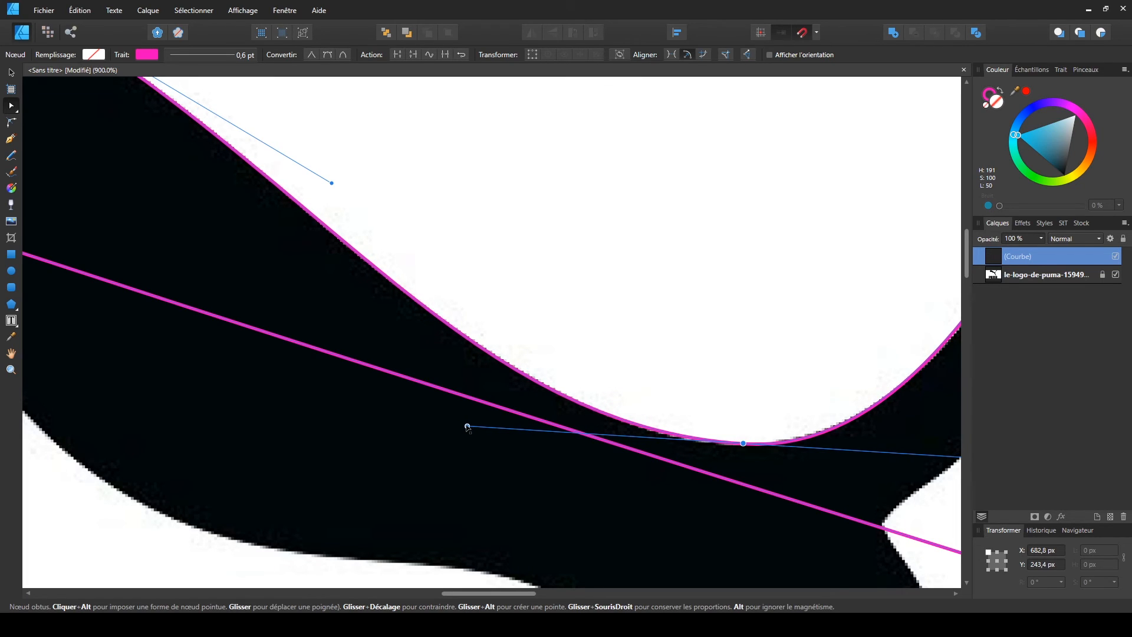
Lengthen the tail-tip node's handle to bring the curve out to the tail's upper edge
click(692, 320)
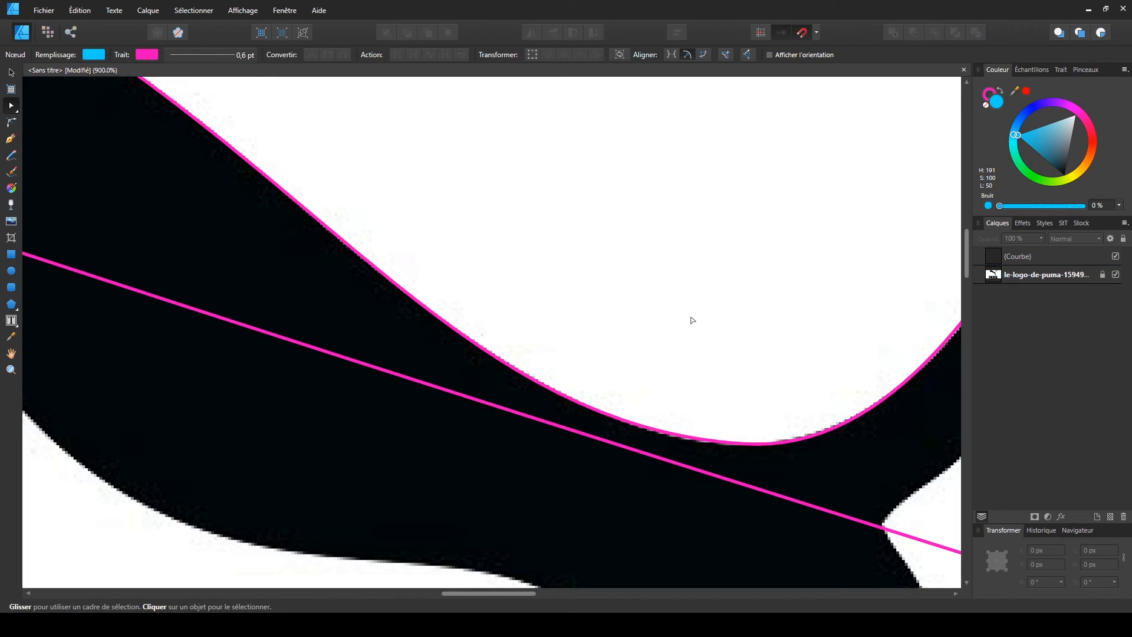
key(ctrl+minus)
key(ctrl+minus)
key(ctrl+minus)
key(ctrl+minus)
key(ctrl+minus)
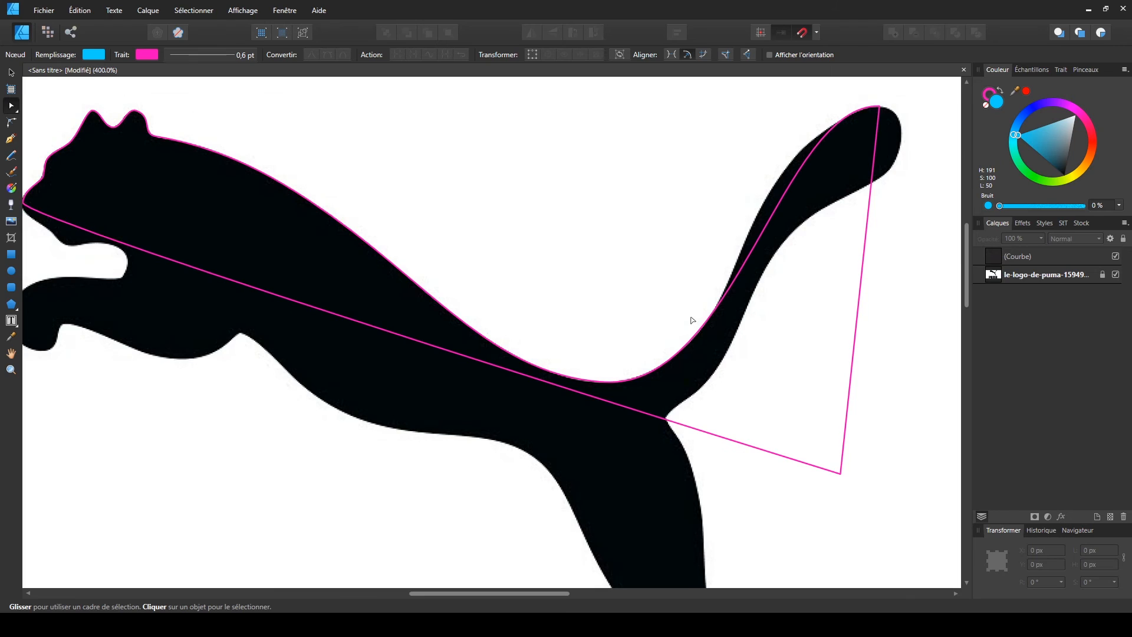
drag(702, 215, 515, 306)
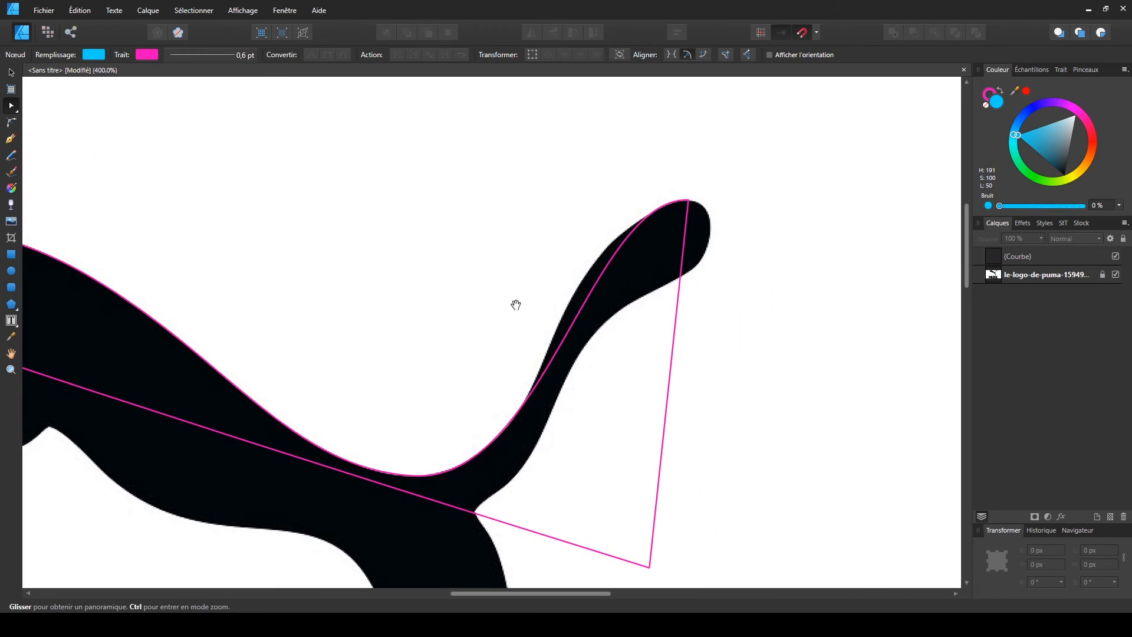
click(610, 262)
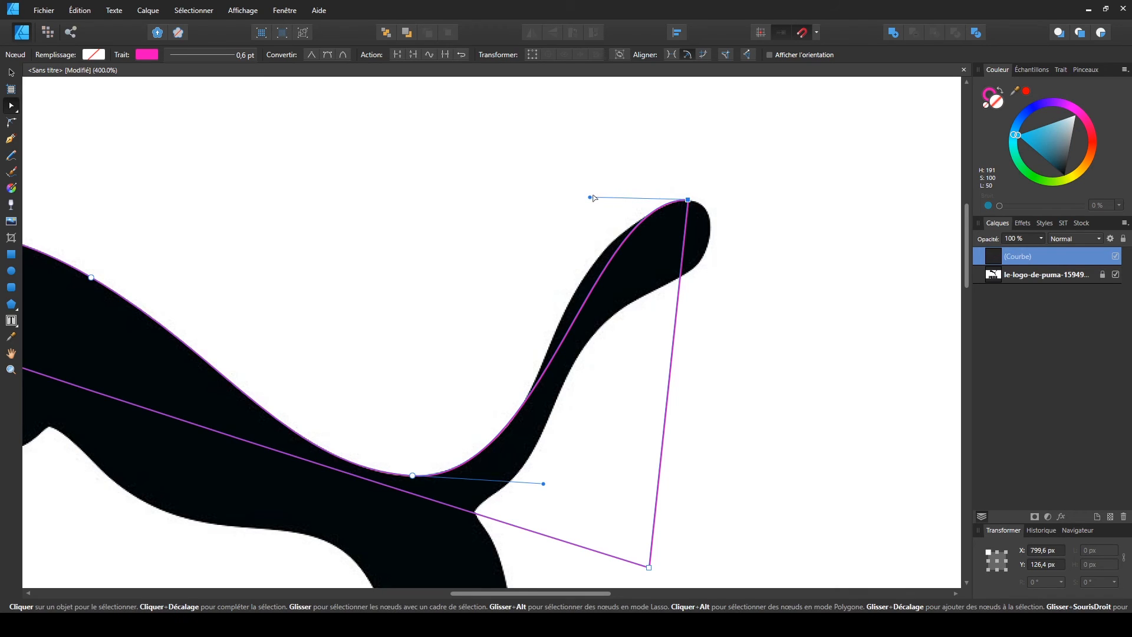
drag(590, 198, 558, 199)
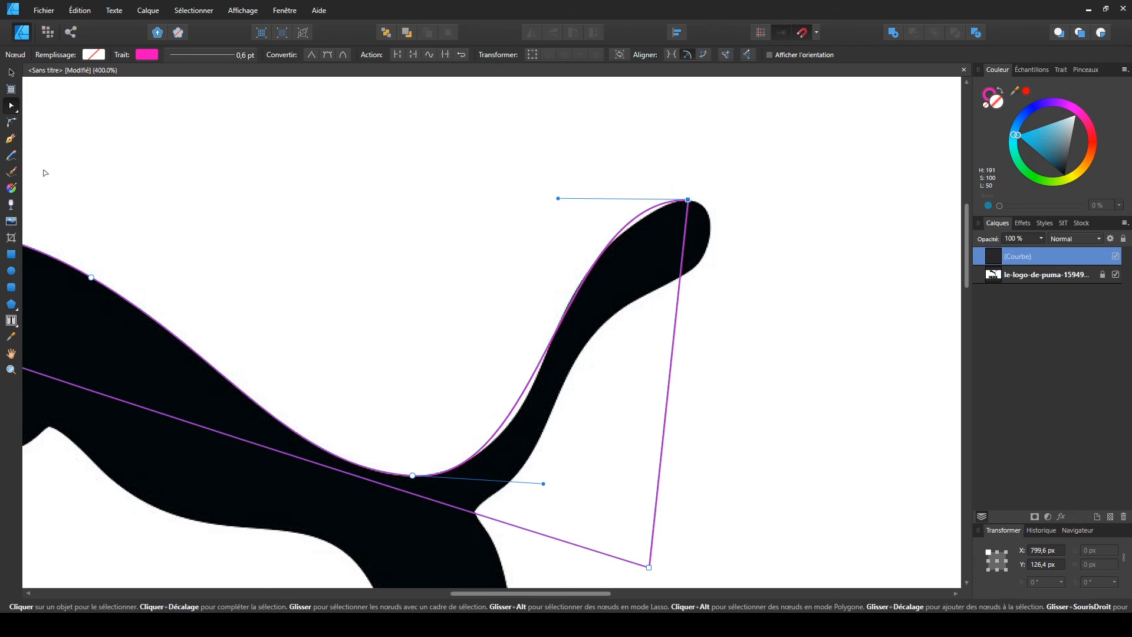
Add a node midway up the tail at about X 738.9, Y 193.4 px and tune the neighbouring handles to the tail edge
click(551, 340)
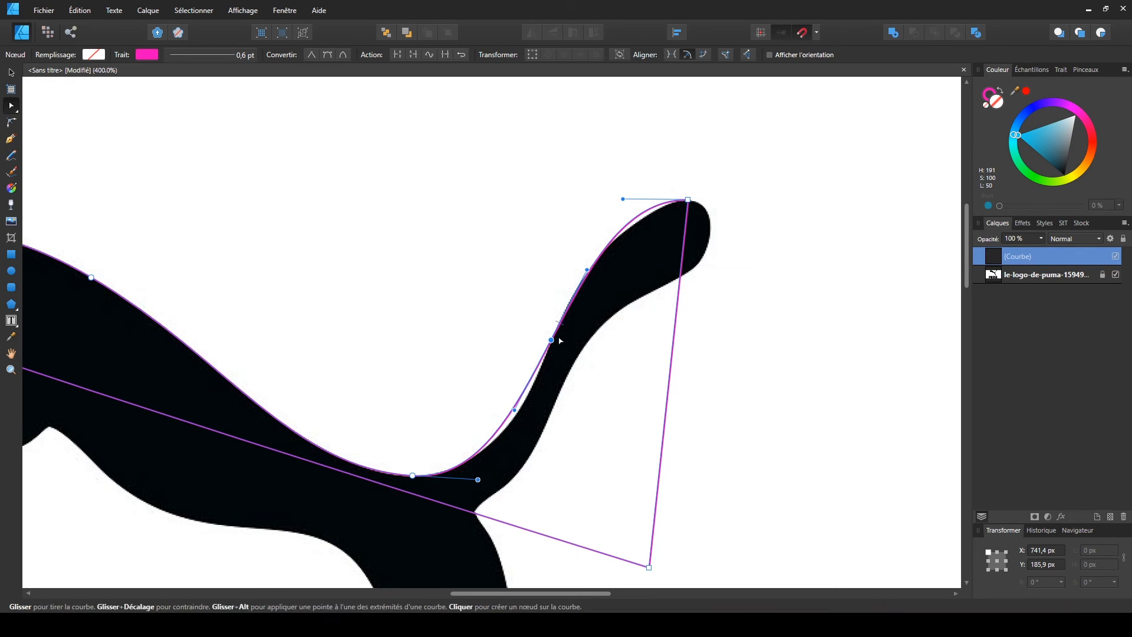
drag(551, 340, 545, 359)
drag(509, 427, 527, 409)
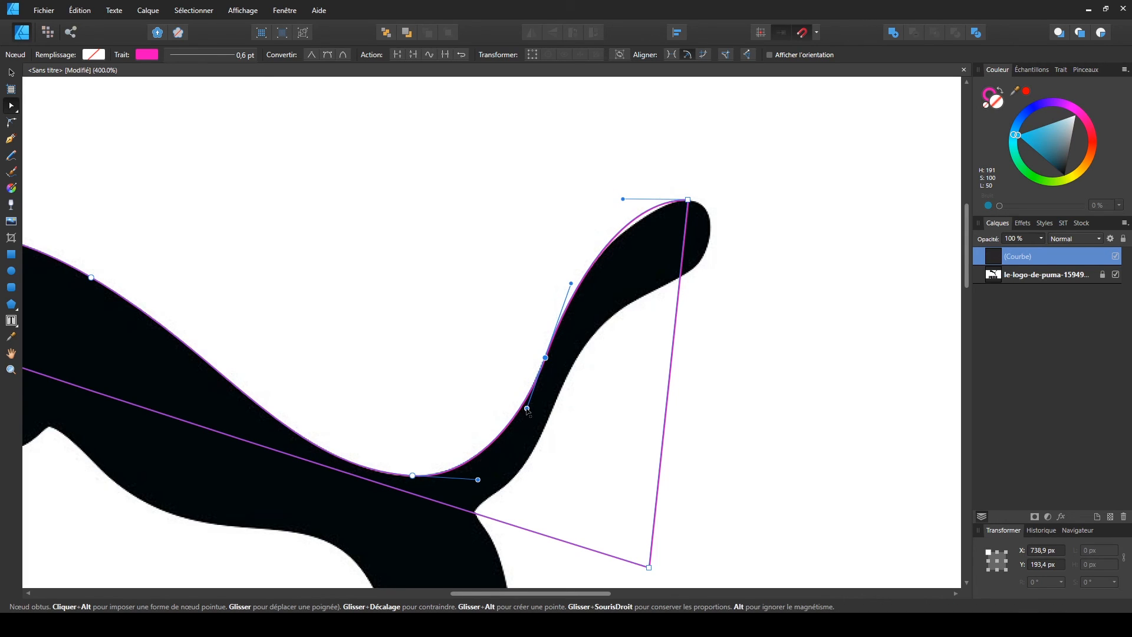
drag(623, 199, 641, 199)
drag(571, 284, 582, 255)
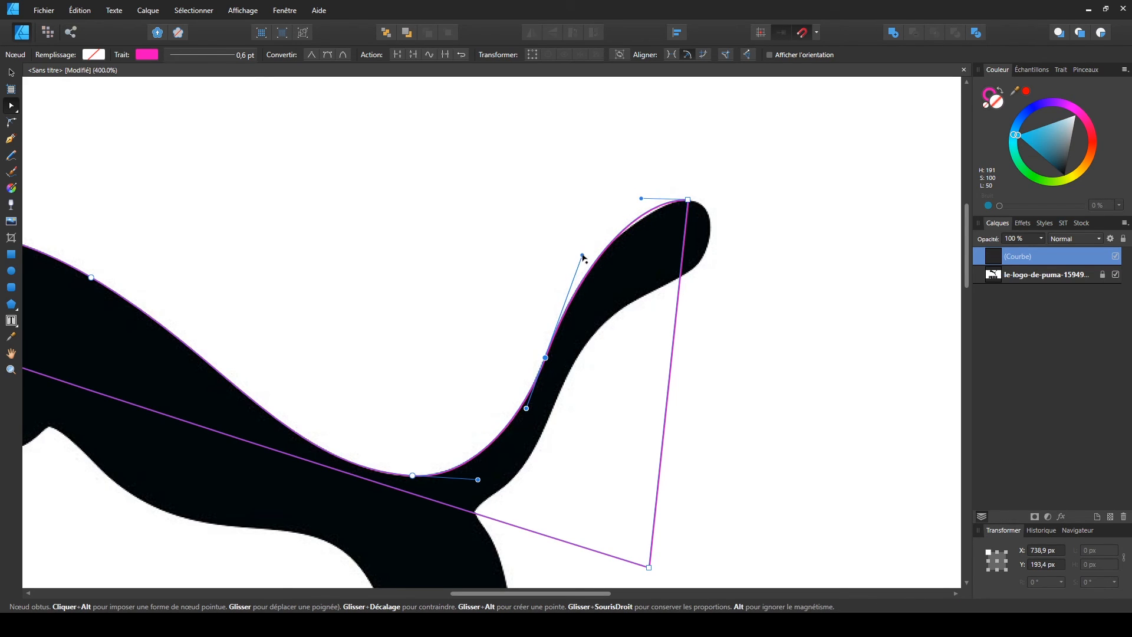
Tilt the tail-tip handle, move the tail-tip node to about X 792.8, Y 127.9 px, and deselect the curve
mouse_move(642, 199)
mouse_down()
mouse_move(687, 200)
mouse_move(635, 206)
mouse_move(635, 218)
mouse_up()
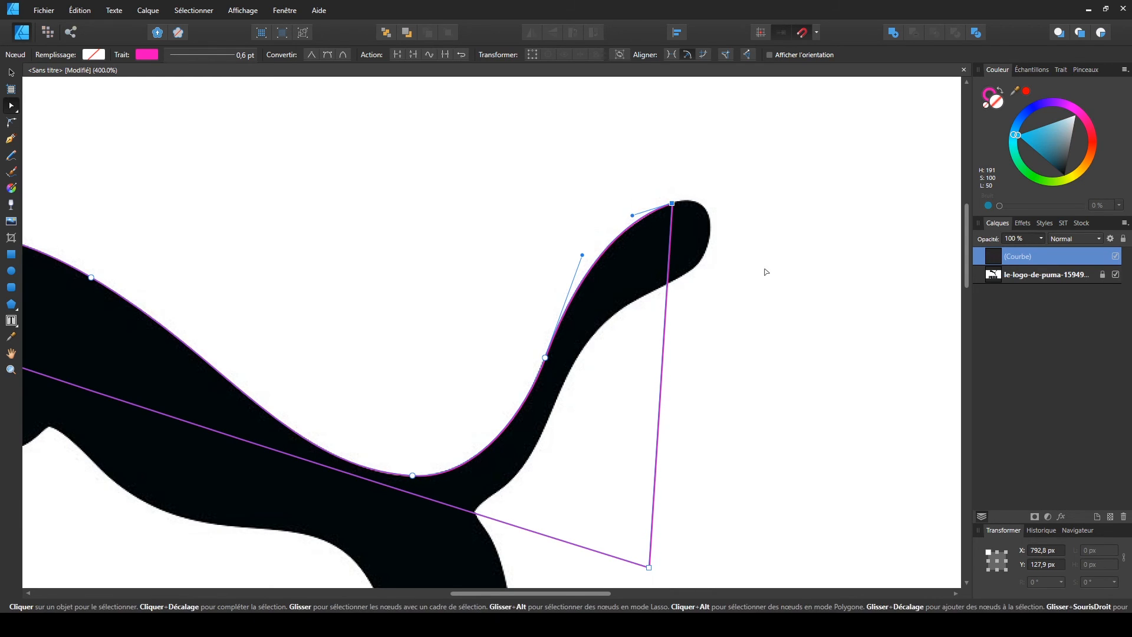
click(765, 330)
drag(434, 423, 619, 405)
drag(455, 361, 552, 375)
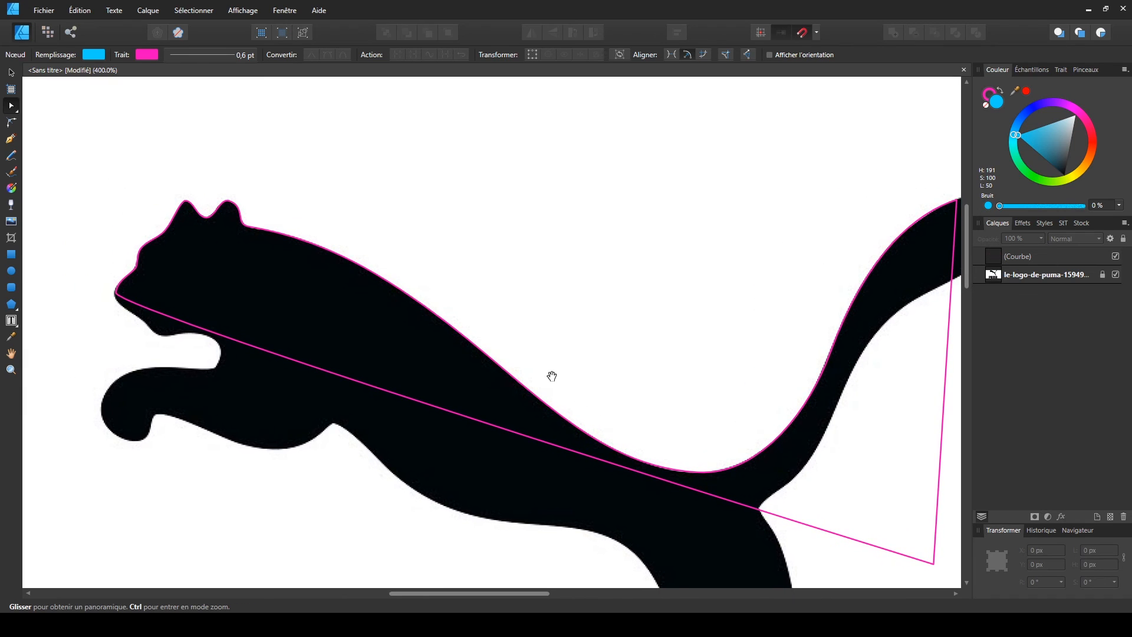
Select the traced curve, add a node on the puma's neck at about X 521, Y 146.6 px, and deselect the curve
drag(640, 345, 490, 303)
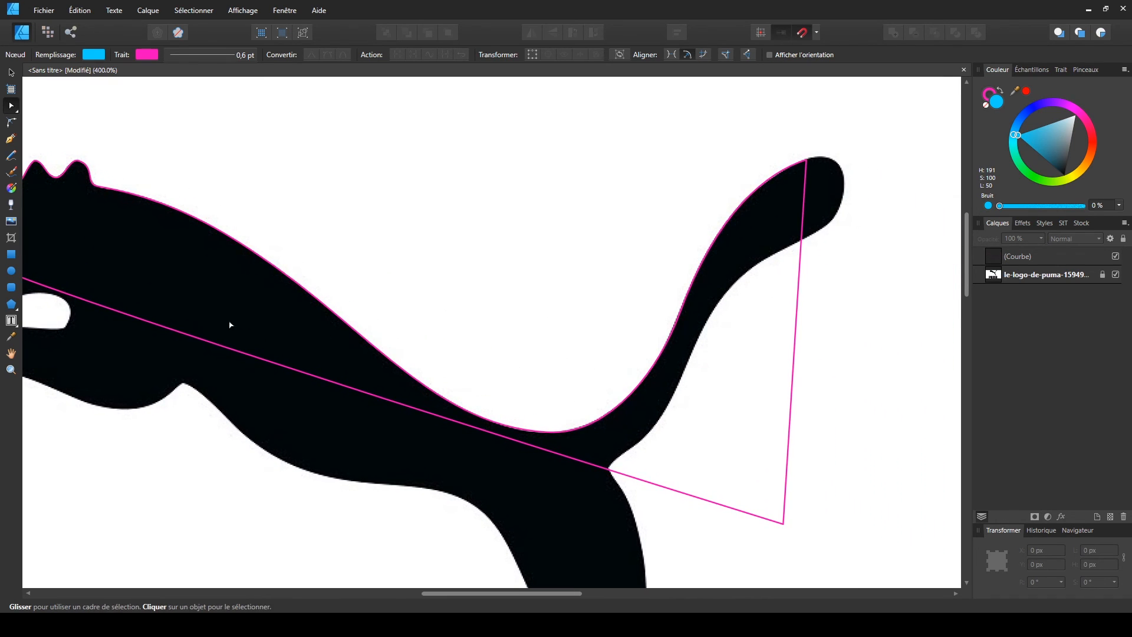
drag(250, 222, 389, 227)
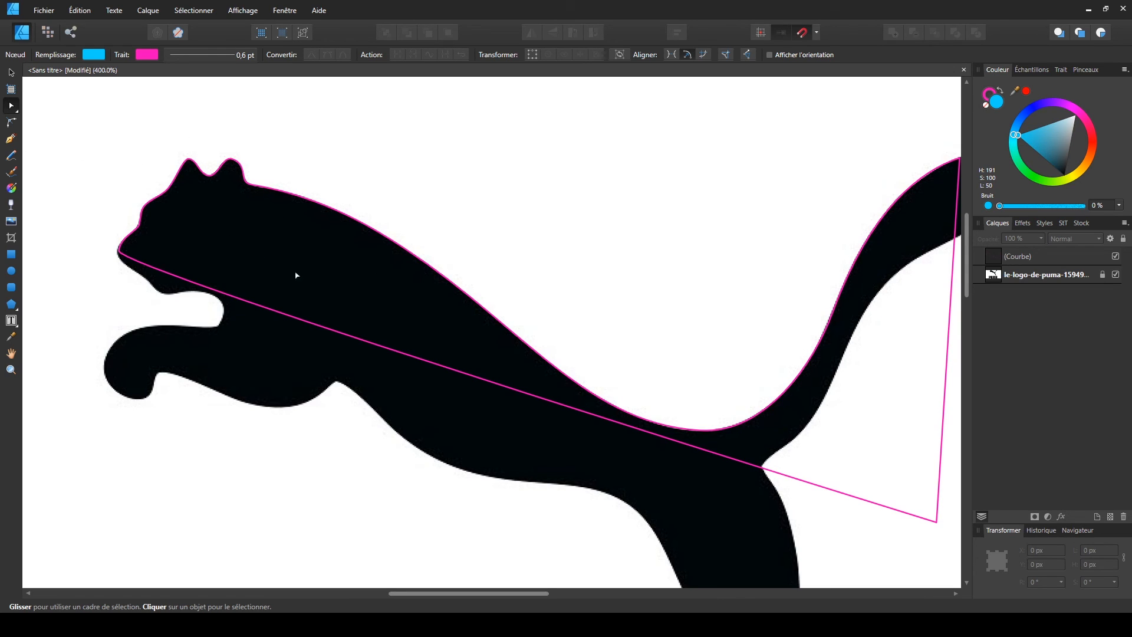
drag(541, 371, 492, 349)
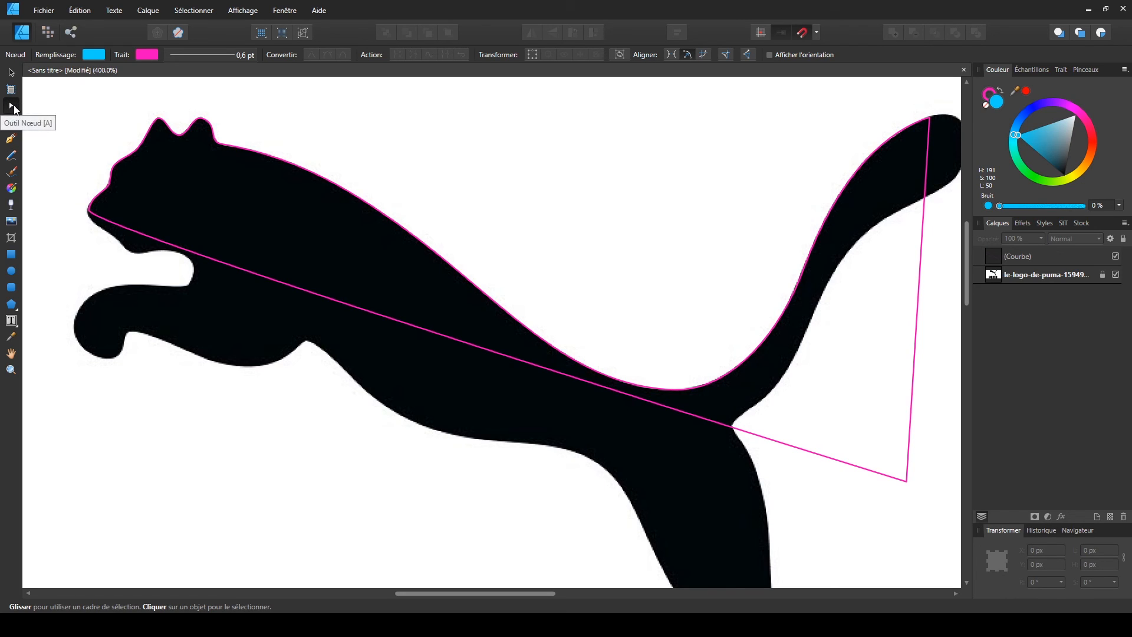
click(184, 133)
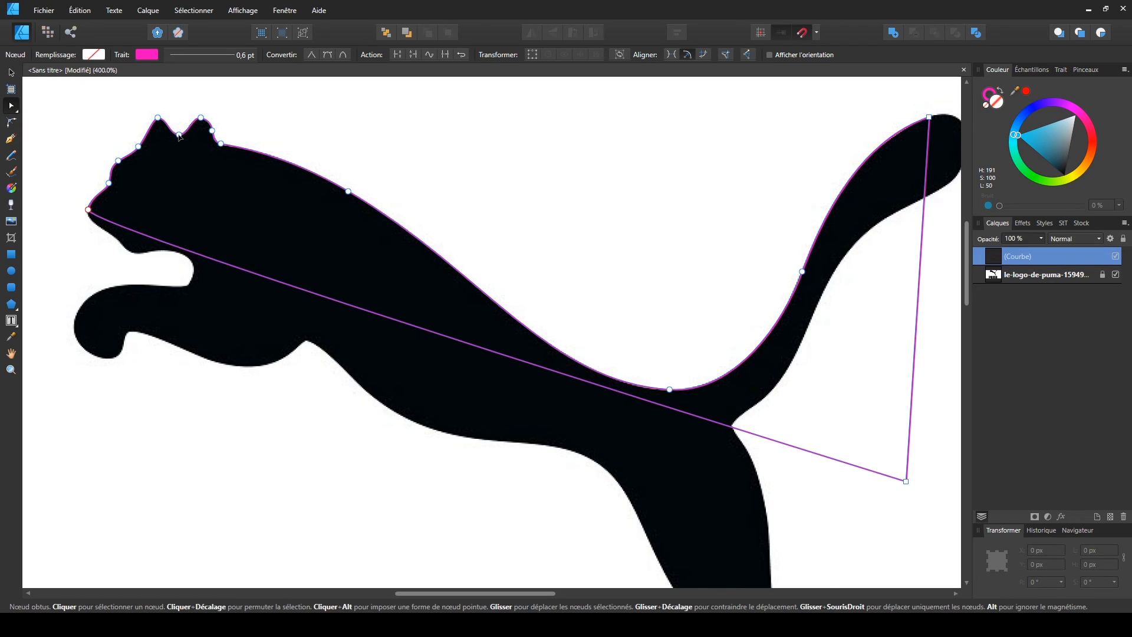
click(201, 117)
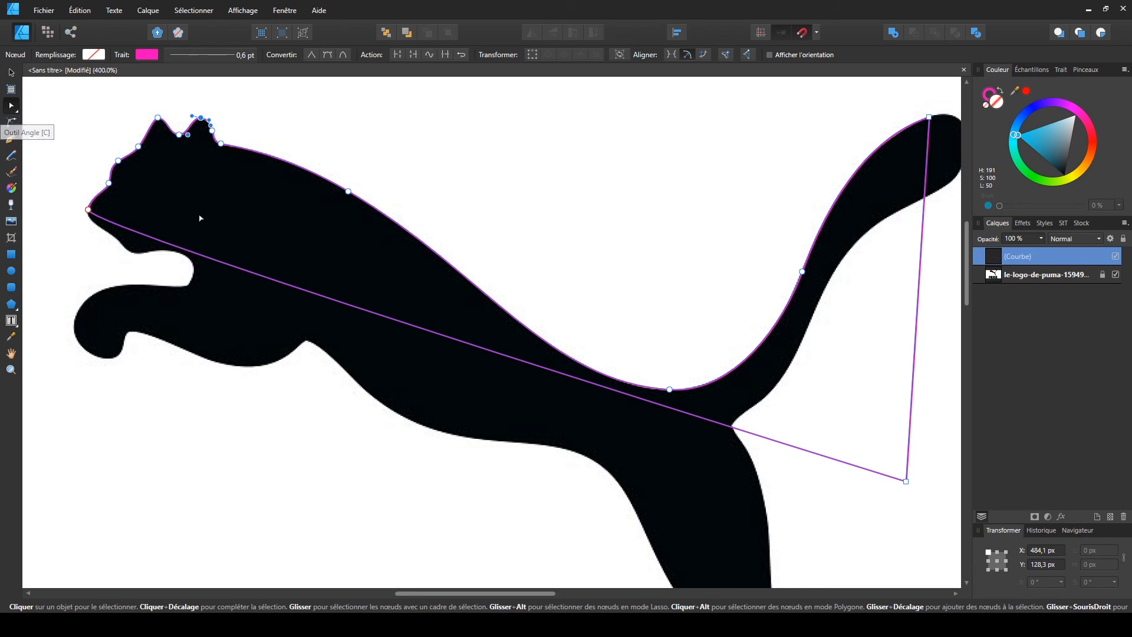
click(288, 163)
mouse_move(289, 163)
mouse_down()
mouse_move(298, 149)
mouse_move(289, 162)
mouse_up()
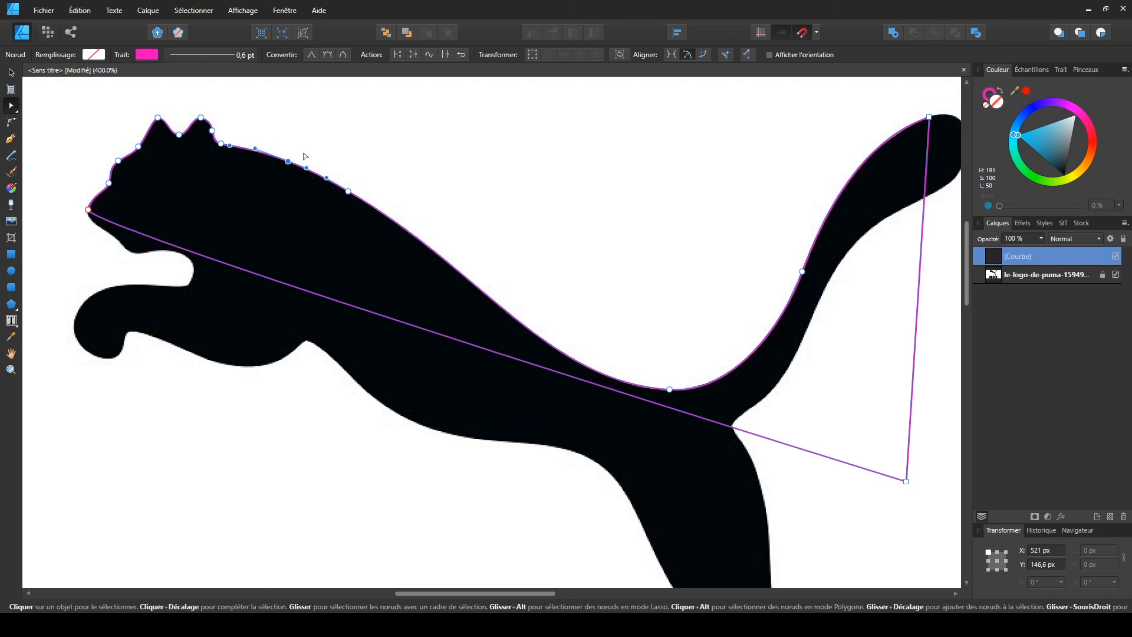
click(471, 174)
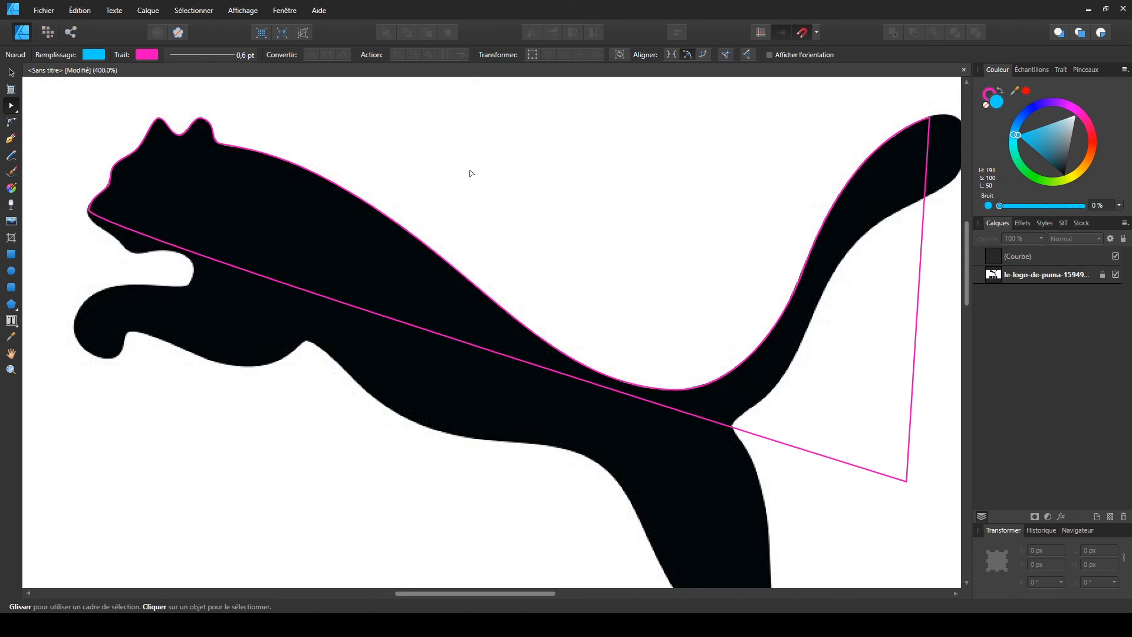
Move the whole traced curve up off the puma logo to about X 275.3, Y 24.9 px
key(ctrl+minus)
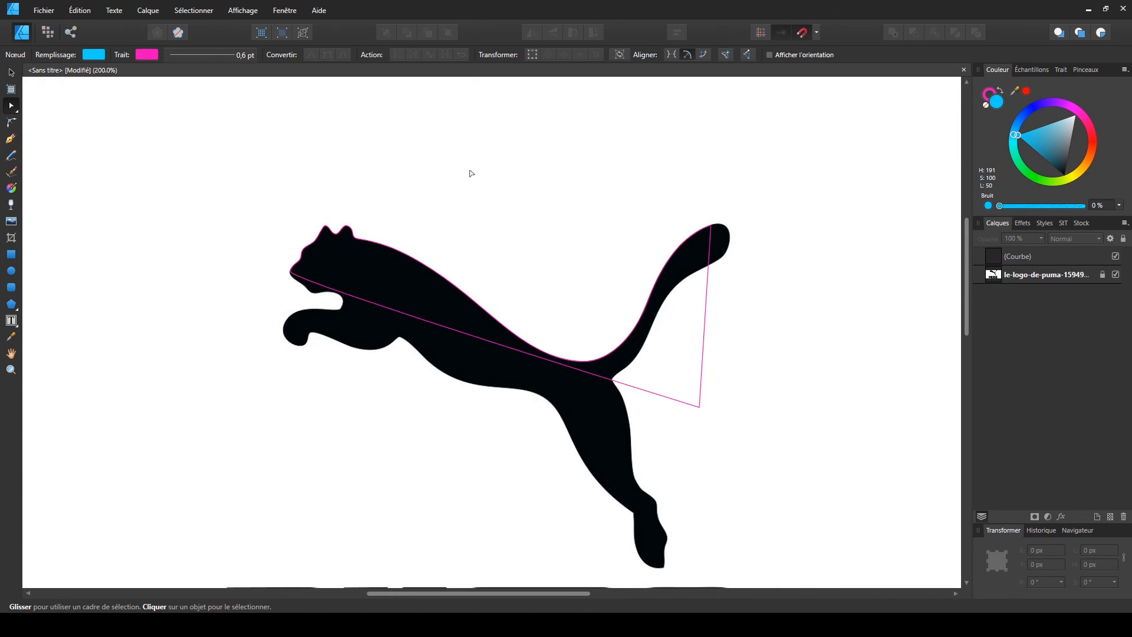
click(13, 72)
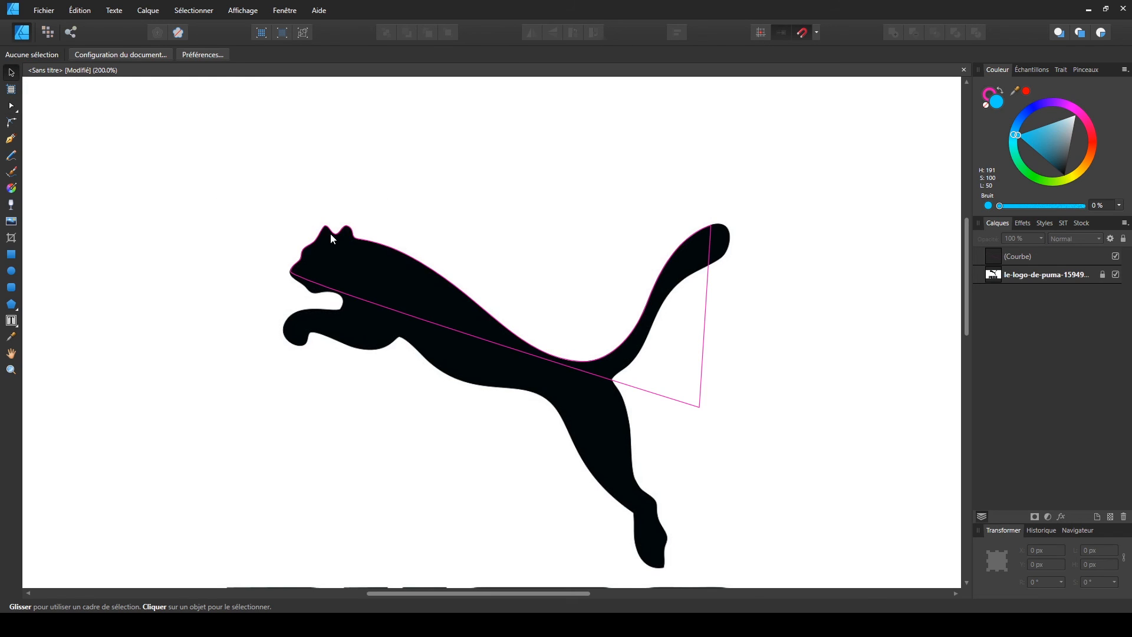
drag(354, 241, 168, 123)
scroll(204, 150, down, 2)
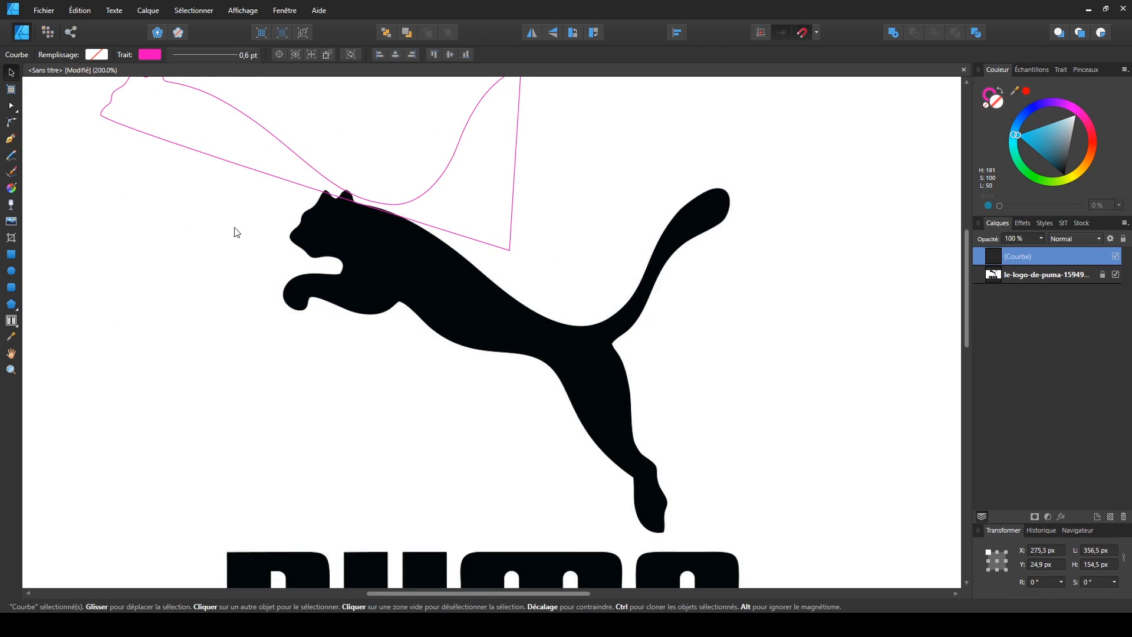
click(245, 167)
click(243, 172)
scroll(273, 260, up, 3)
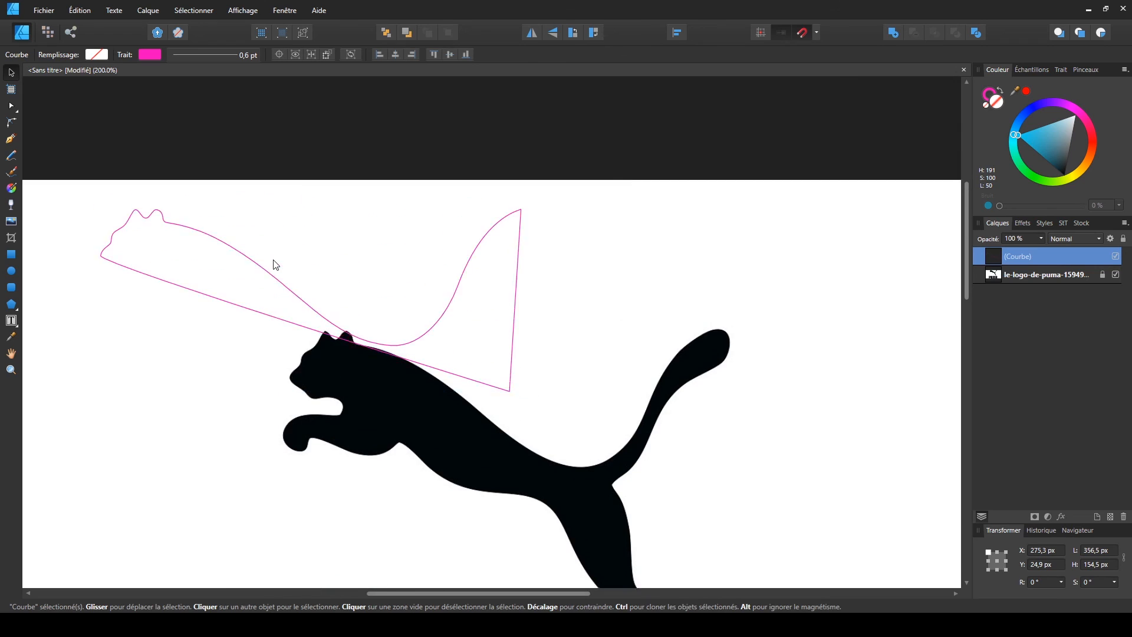
Give the traced curve a black fill and no stroke, and deselect it
click(101, 56)
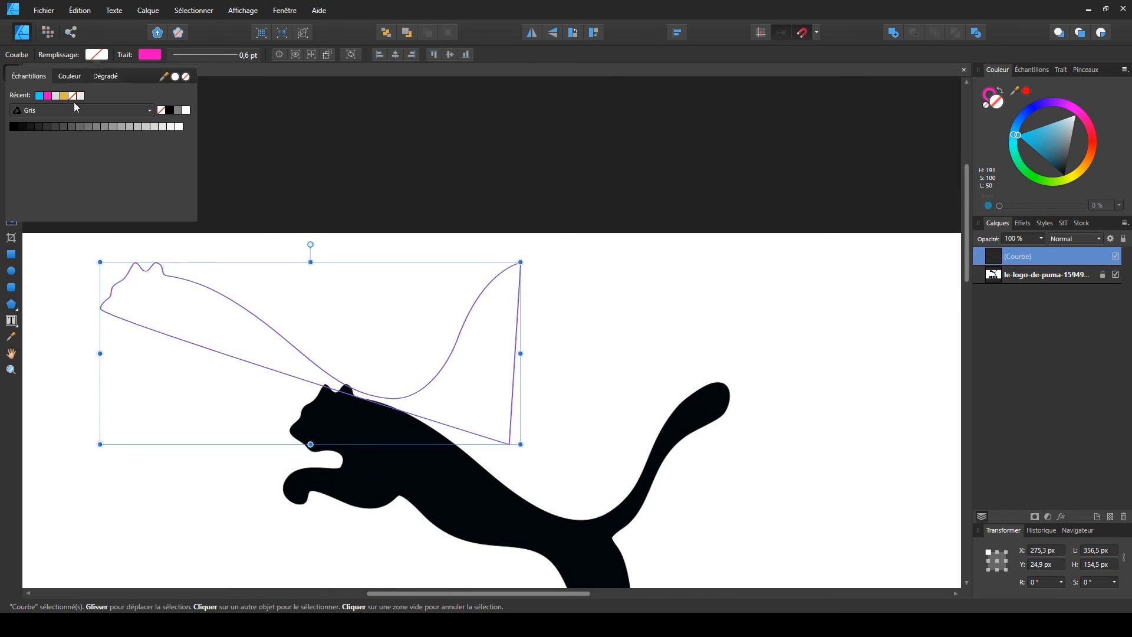
click(169, 110)
click(145, 57)
click(147, 54)
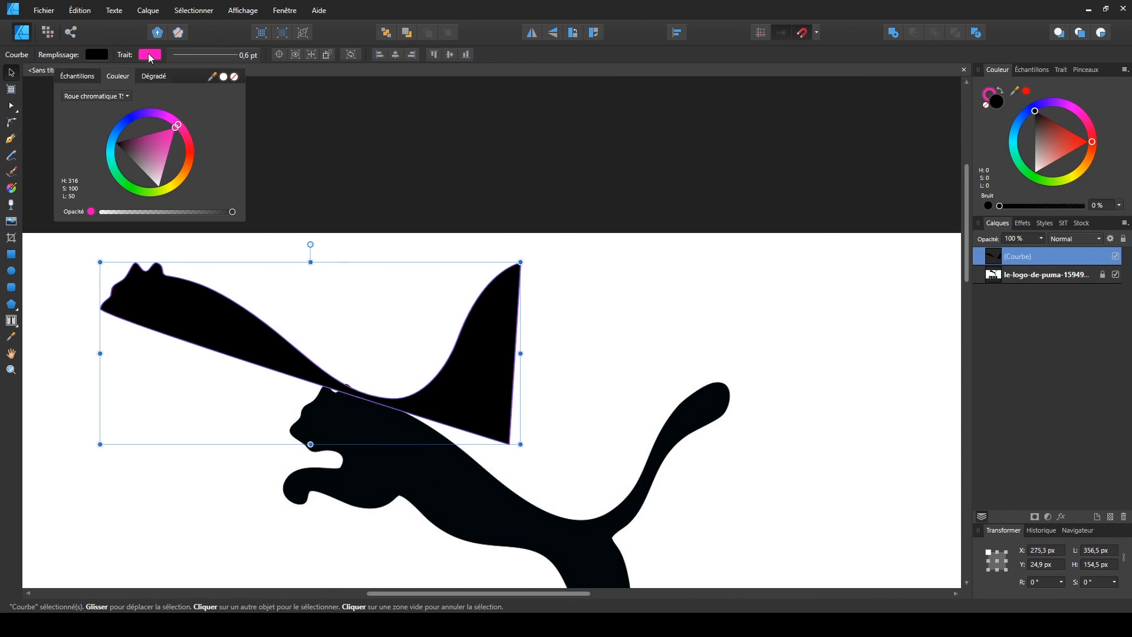
click(237, 79)
click(582, 338)
Place the filled shape over the logo beside the original head and compare the edges of both pairs of ears up close
drag(220, 332, 488, 448)
click(475, 356)
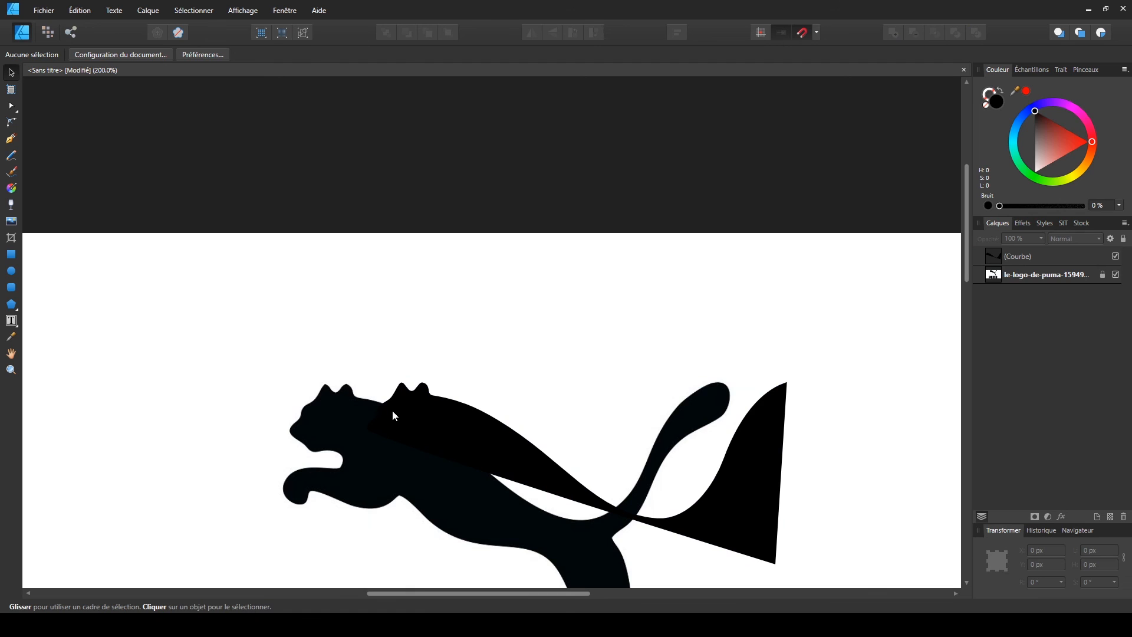
key(z)
drag(348, 368, 571, 246)
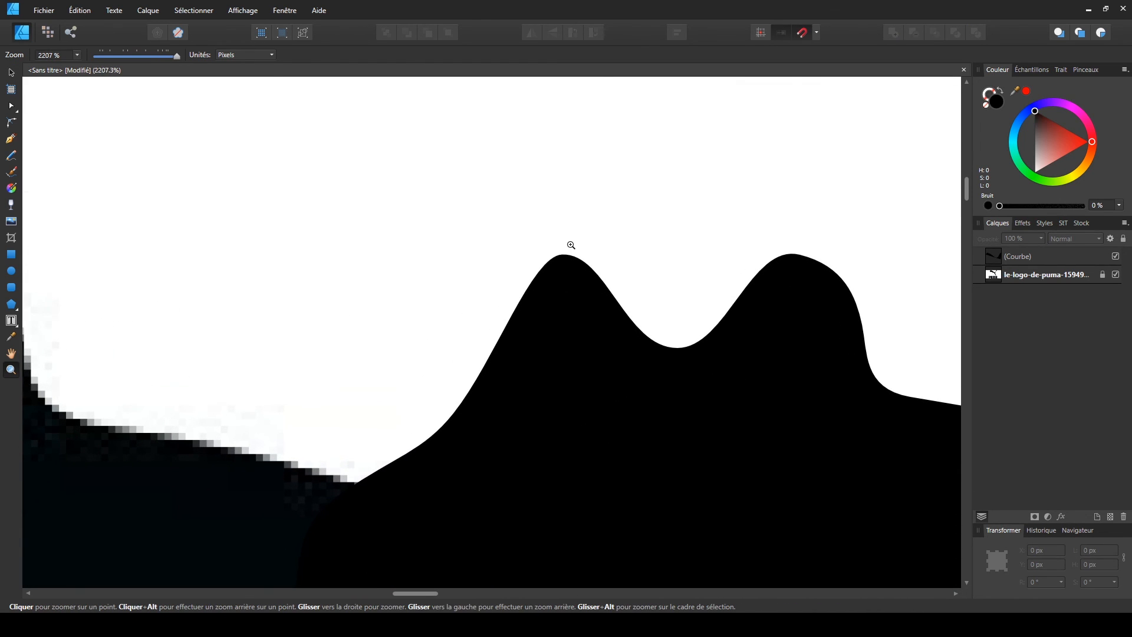
key(space)
drag(299, 414, 701, 398)
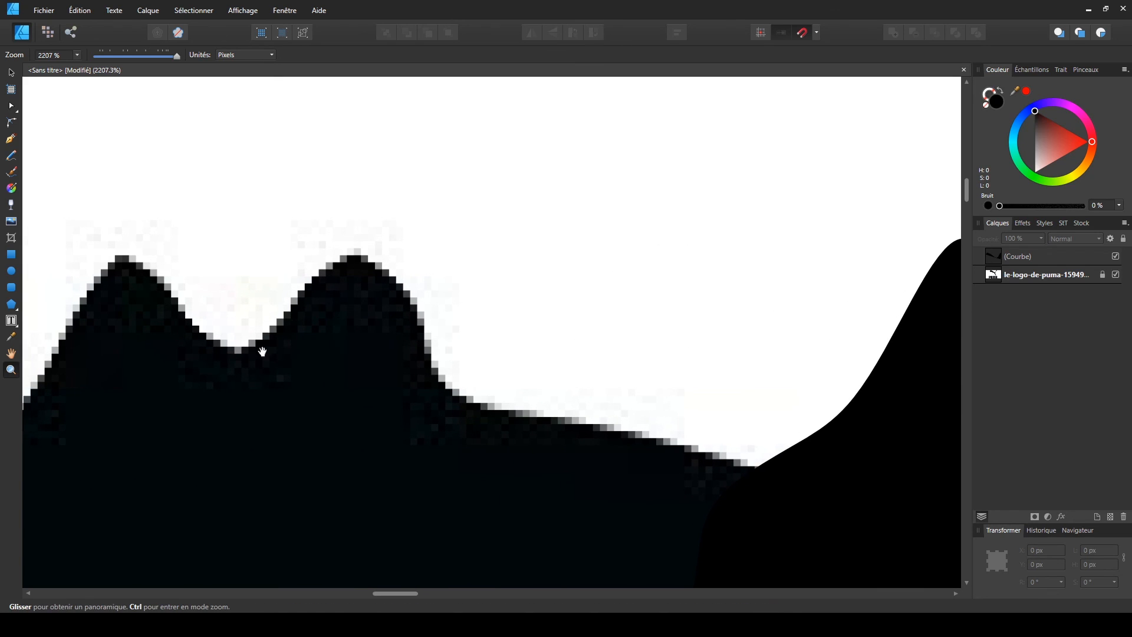
scroll(565, 326, down, 5)
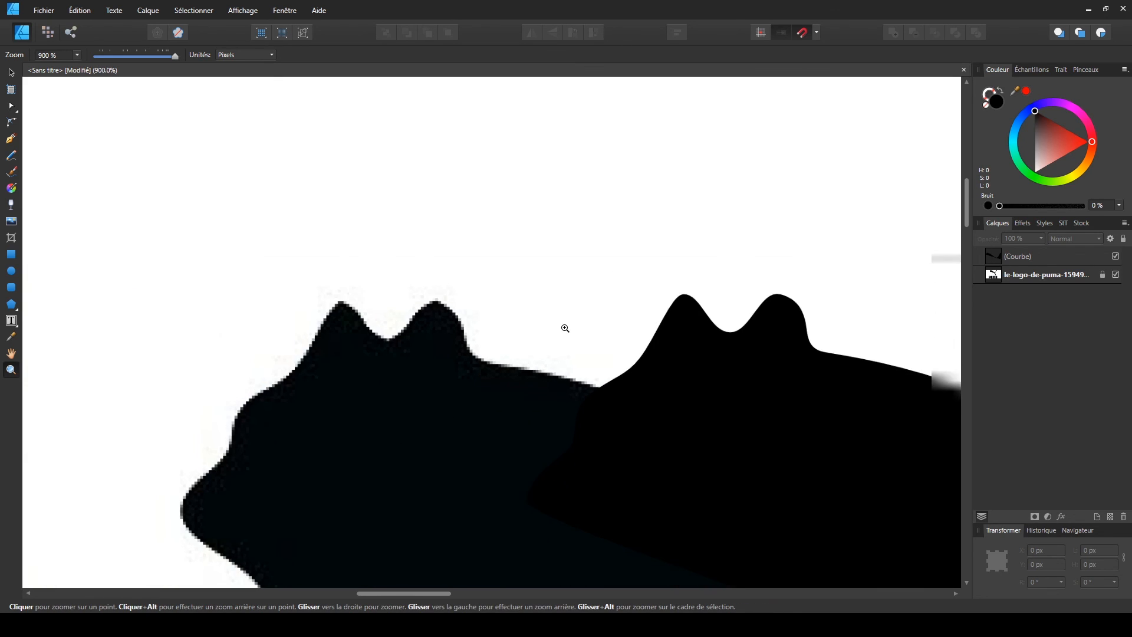
scroll(565, 328, down, 4)
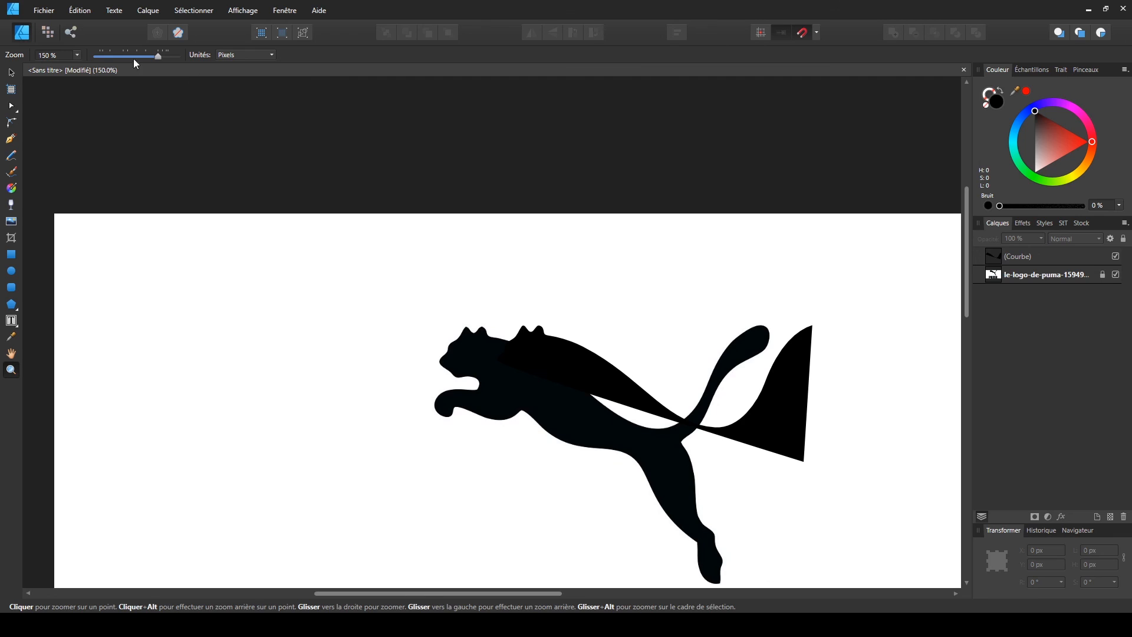
Move the filled shape toward the page's left edge, enlarge it to more than double its size, reposition it across the page, and deselect it
click(11, 72)
drag(579, 346, 236, 377)
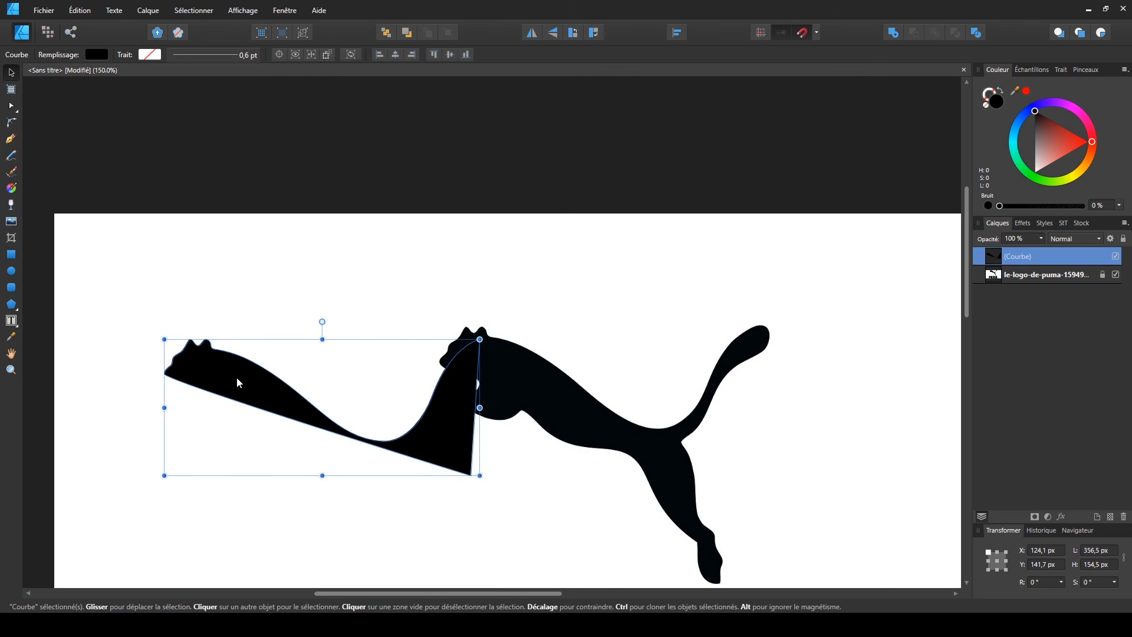
drag(169, 336, 42, 282)
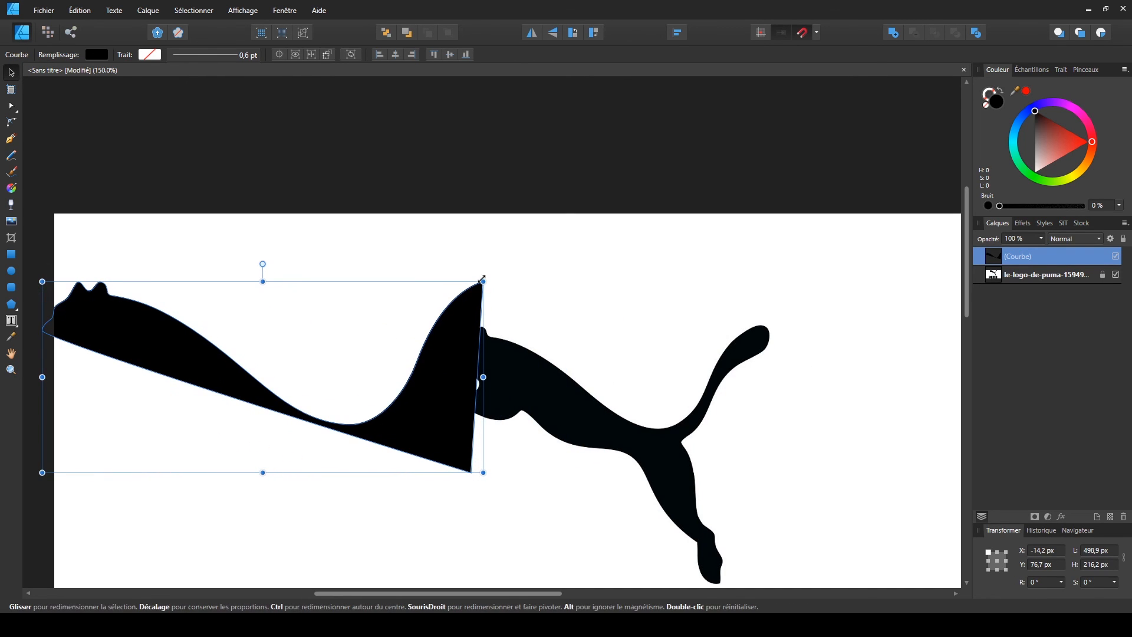
drag(484, 280, 758, 163)
drag(253, 316, 316, 426)
click(303, 241)
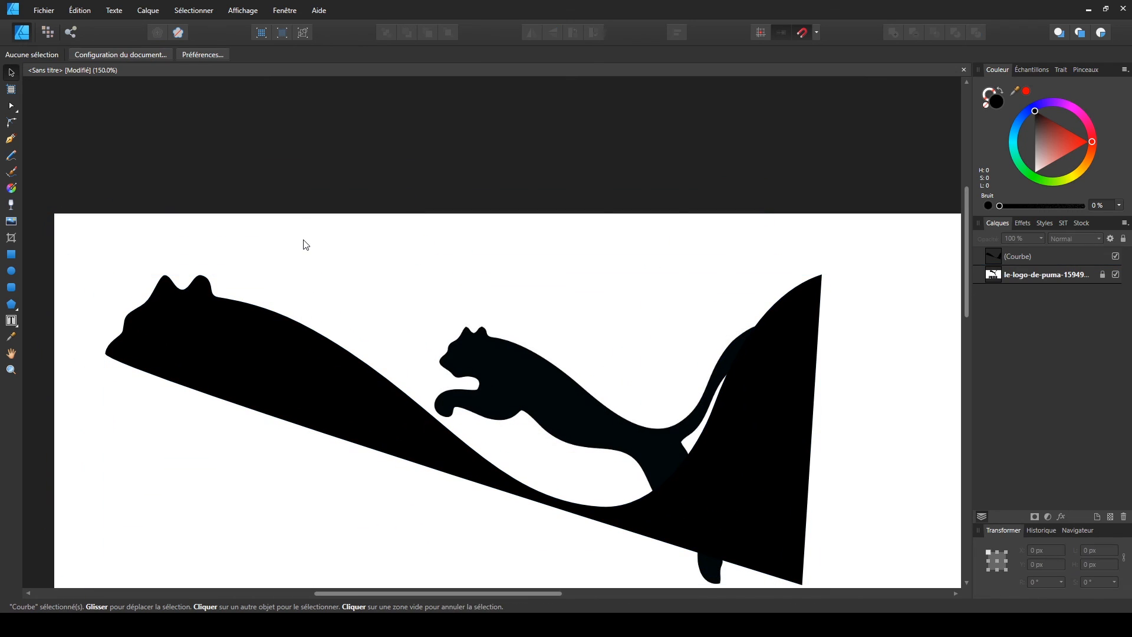